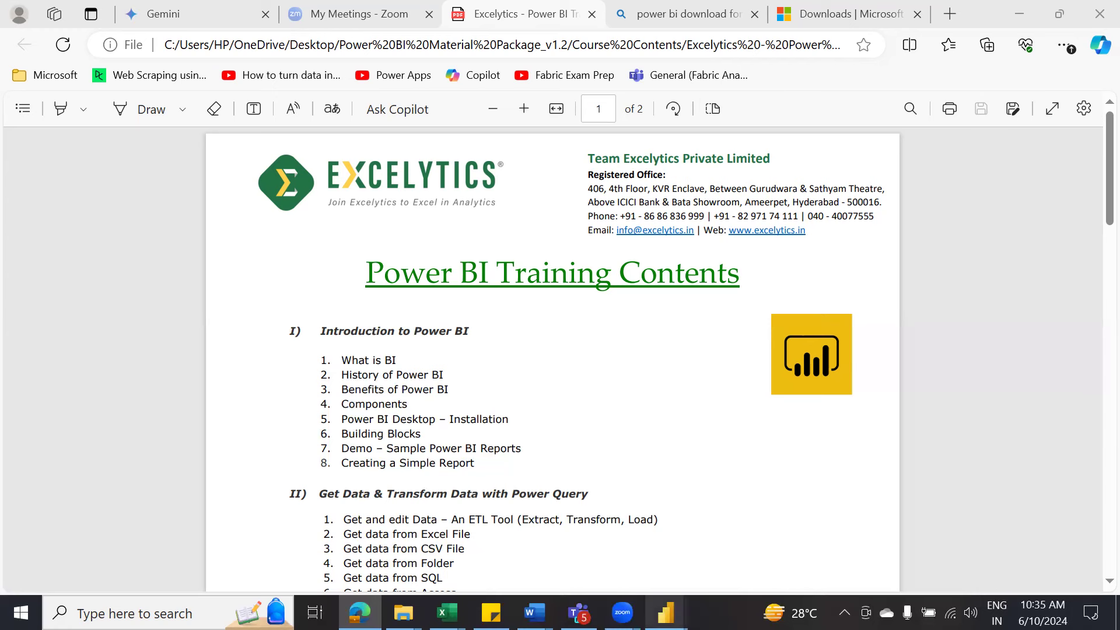
Step: View page 1 of the Excelytics Power BI Training Contents PDF in Edge
{"action": "mouse_move", "coordinate": [665, 613]}
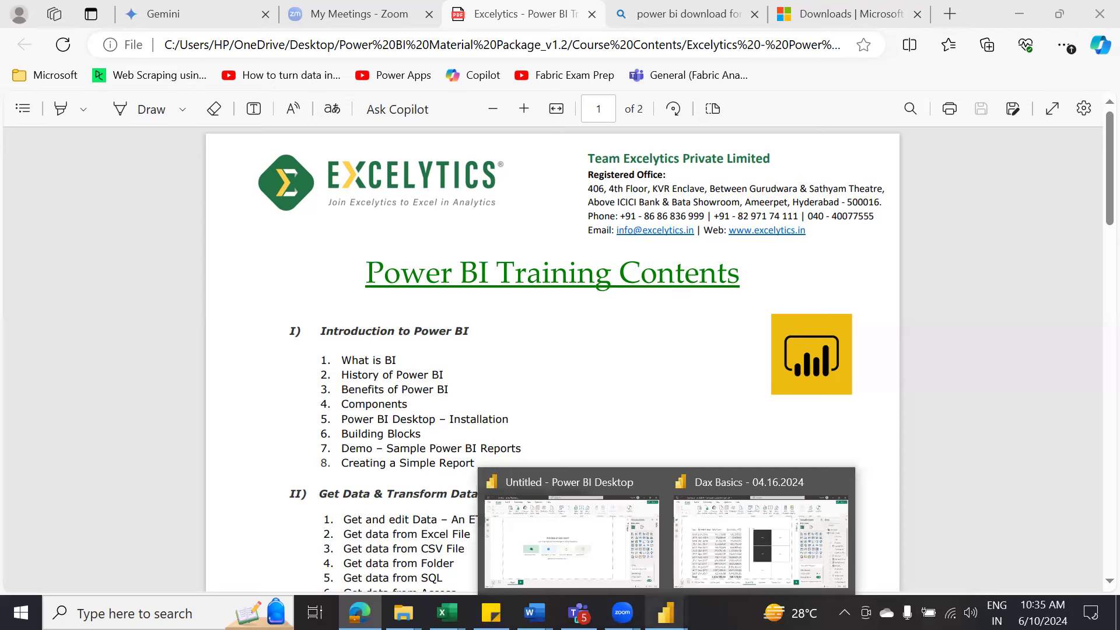
{"action": "mouse_move", "coordinate": [447, 613]}
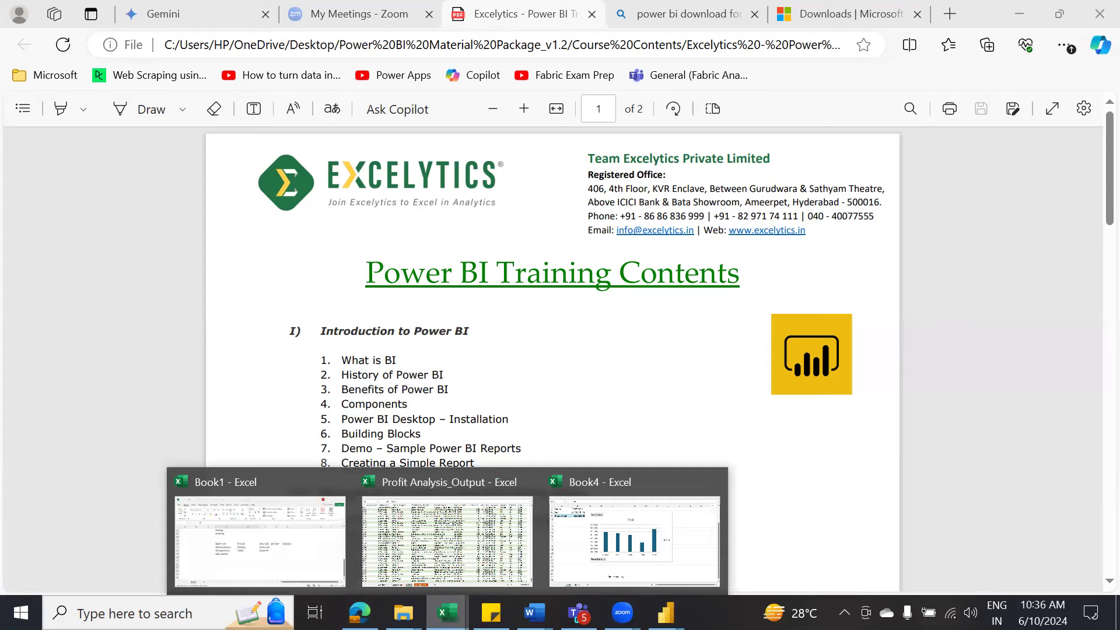
Step: Set Profit Analysis_Output's ribbon to Always show Ribbon, then return to Edge's Power BI downloads page
{"action": "left_click", "coordinate": [491, 536]}
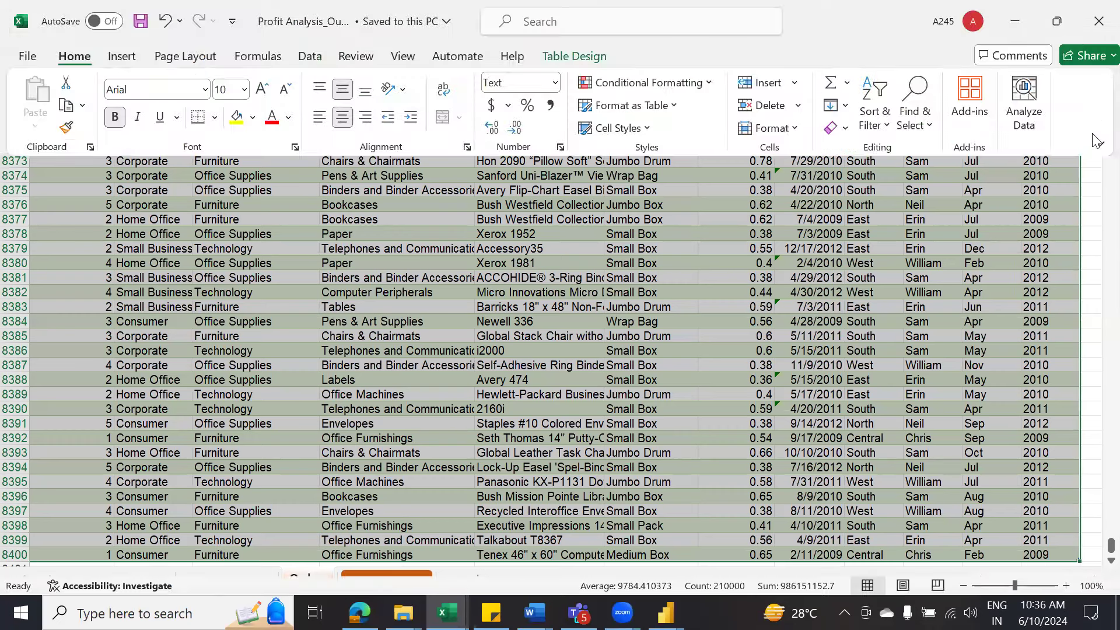
{"action": "left_click", "coordinate": [1101, 143]}
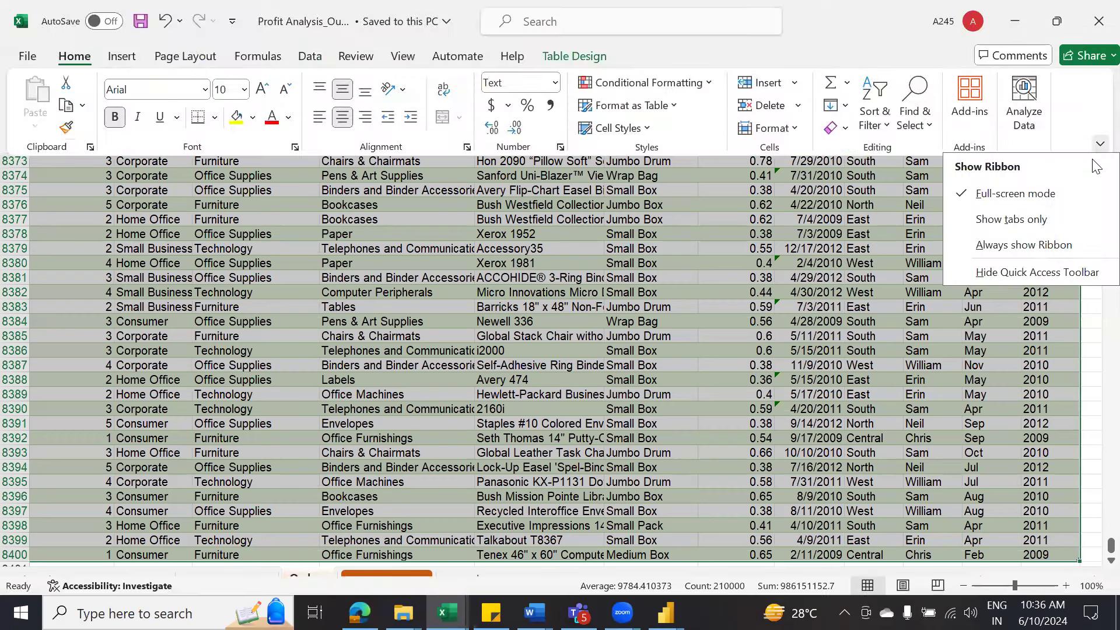
{"action": "left_click", "coordinate": [1063, 244]}
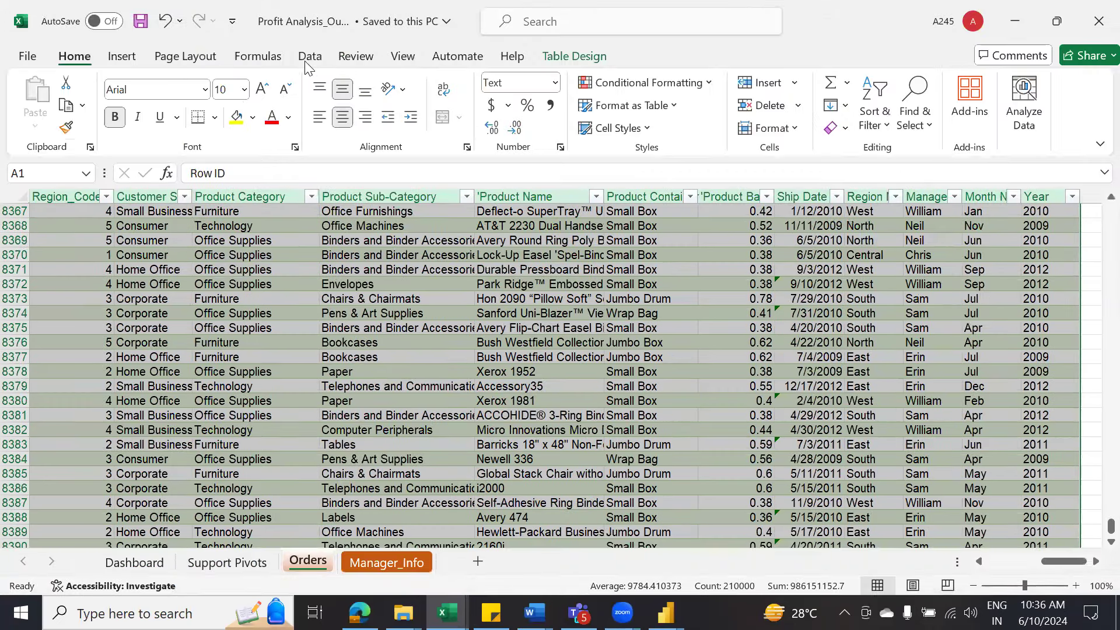
{"action": "left_click", "coordinate": [308, 58]}
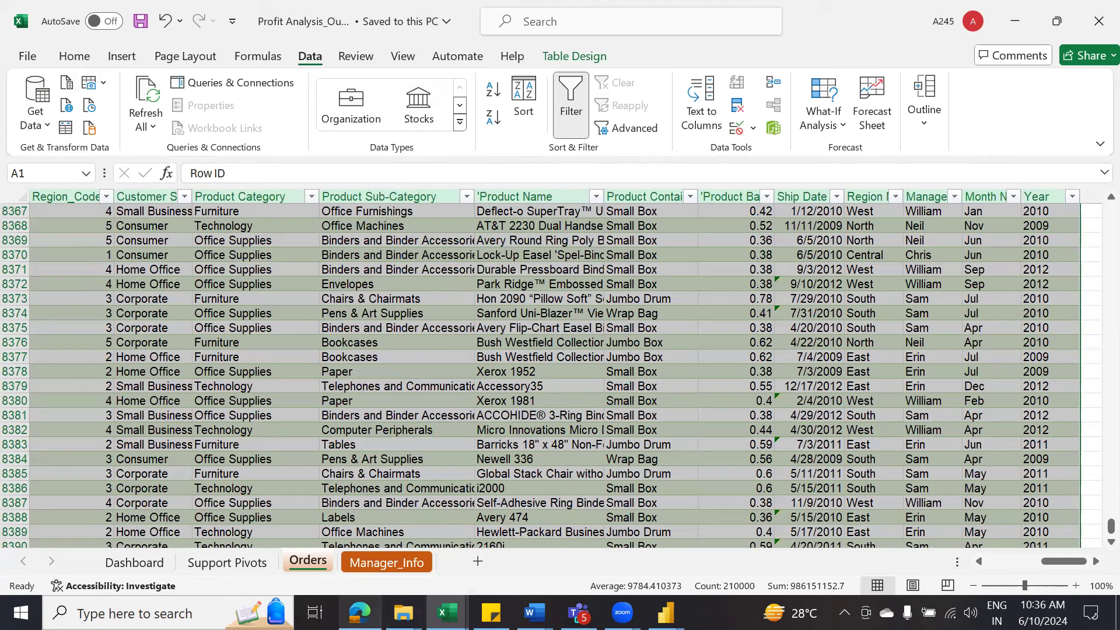
{"action": "left_click", "coordinate": [359, 613]}
{"action": "left_click", "coordinate": [846, 13]}
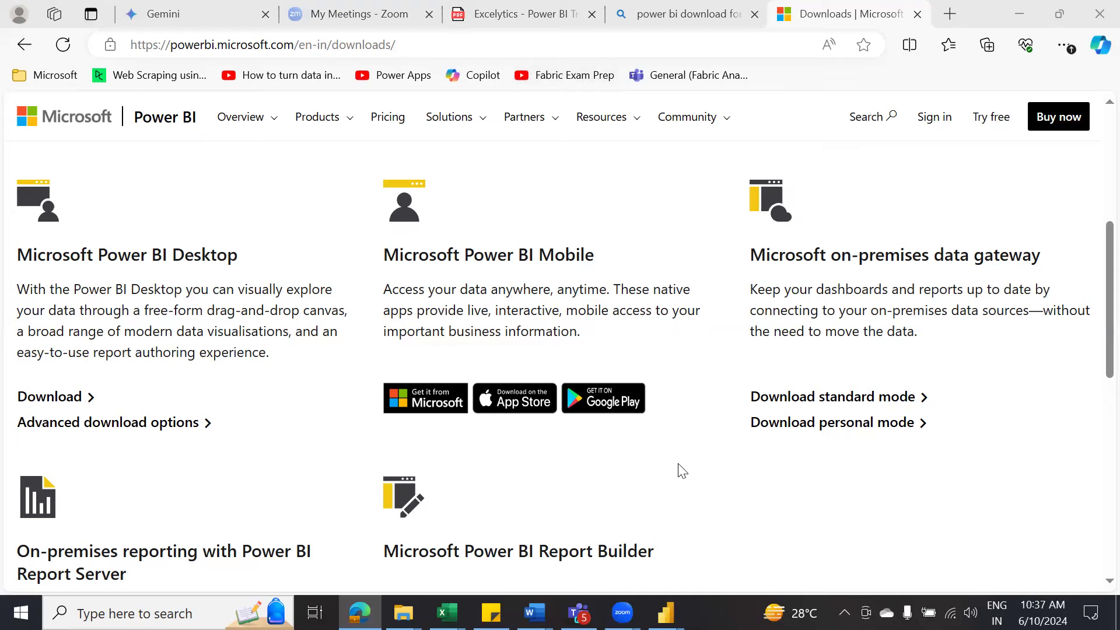
Step: Download Microsoft Power BI Desktop from the Power BI downloads page
{"action": "scroll", "coordinate": [683, 471], "scroll_direction": "up", "scroll_amount": 5}
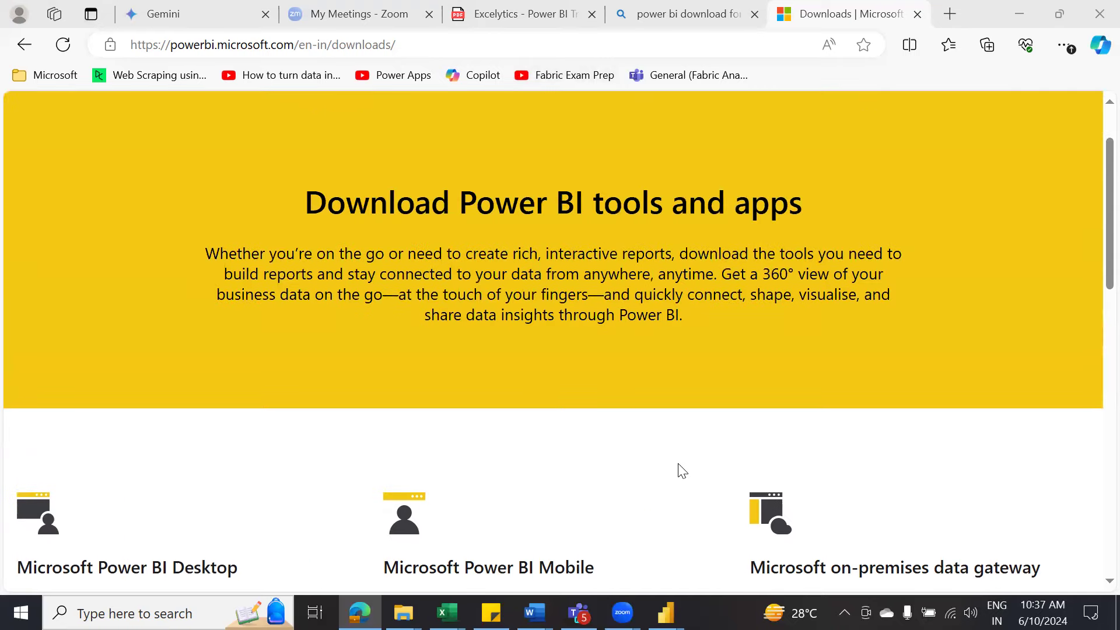
{"action": "scroll", "coordinate": [683, 471], "scroll_direction": "down", "scroll_amount": 10}
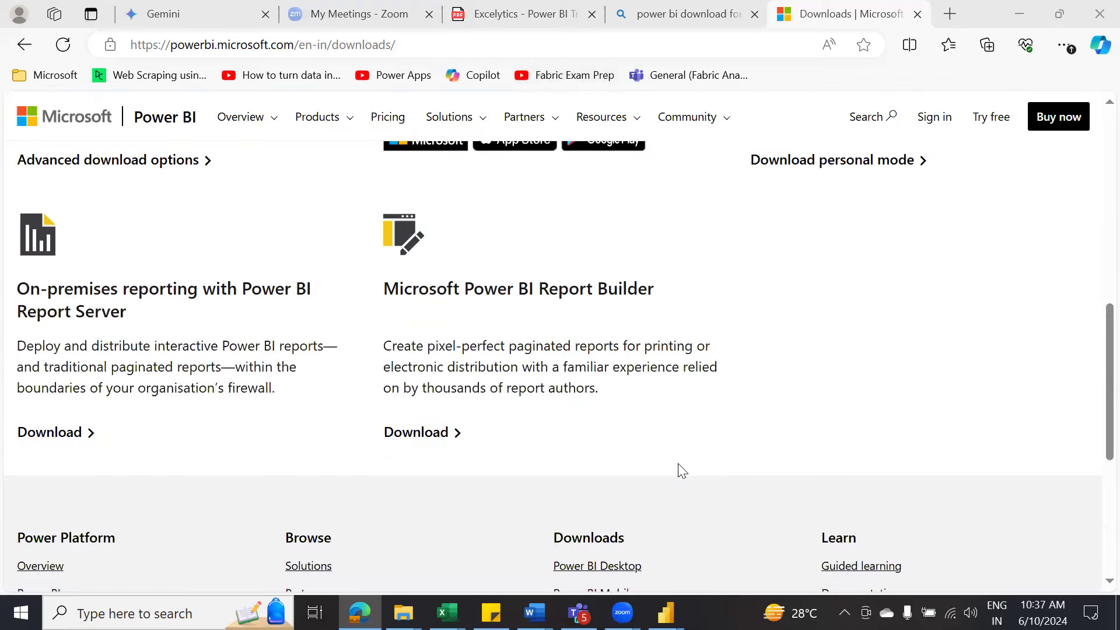
{"action": "scroll", "coordinate": [683, 472], "scroll_direction": "up", "scroll_amount": 4}
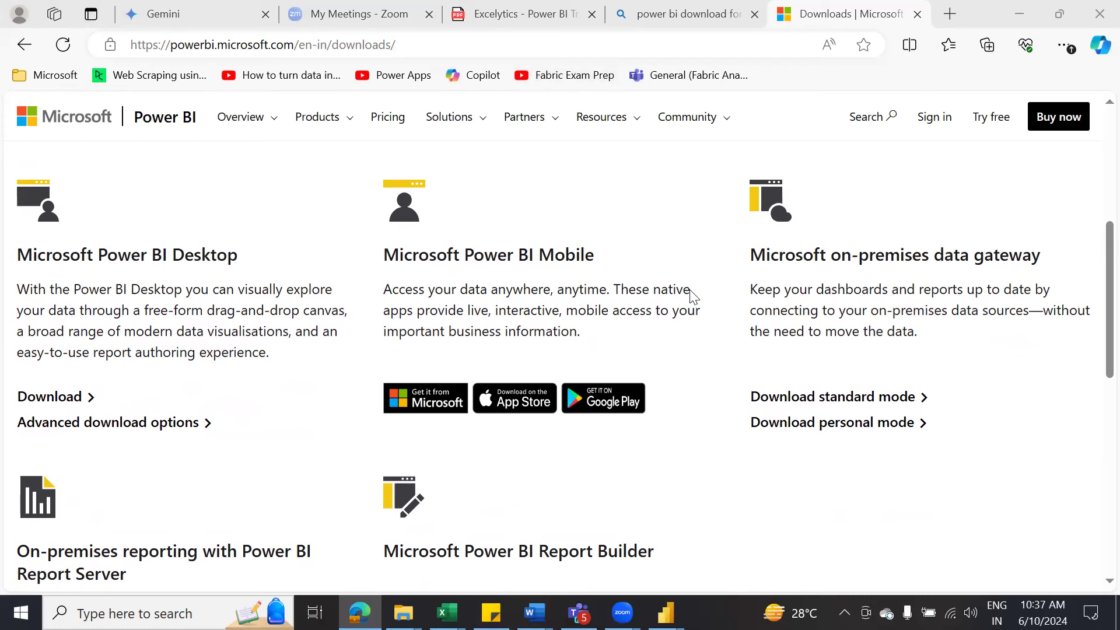
{"action": "scroll", "coordinate": [671, 368], "scroll_direction": "up", "scroll_amount": 6}
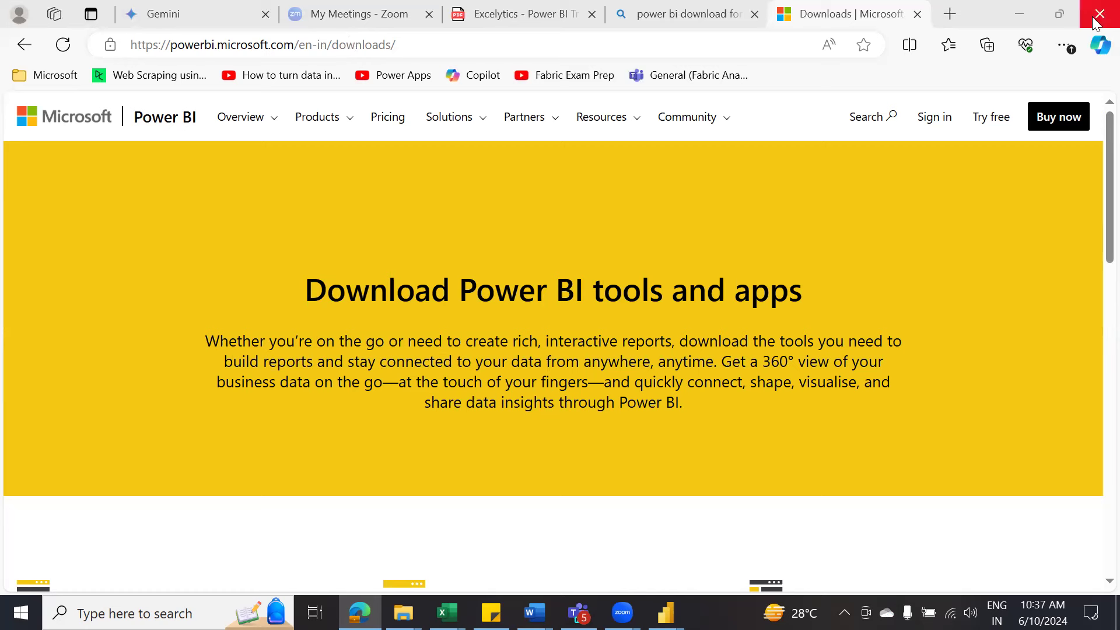
{"action": "left_click", "coordinate": [581, 240]}
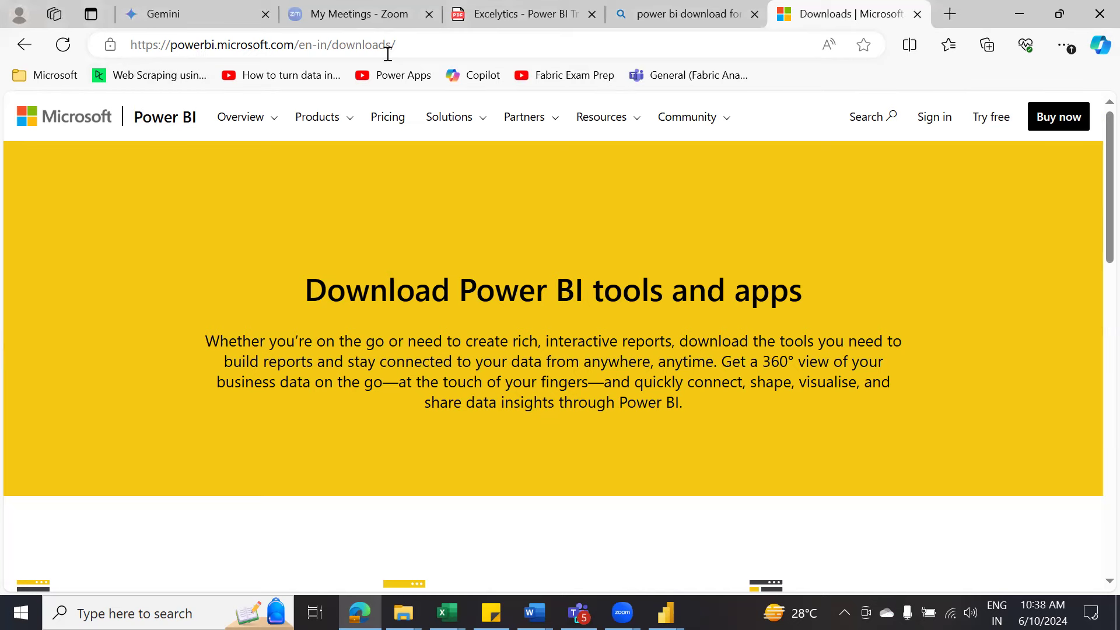
{"action": "scroll", "coordinate": [409, 342], "scroll_direction": "down", "scroll_amount": 10}
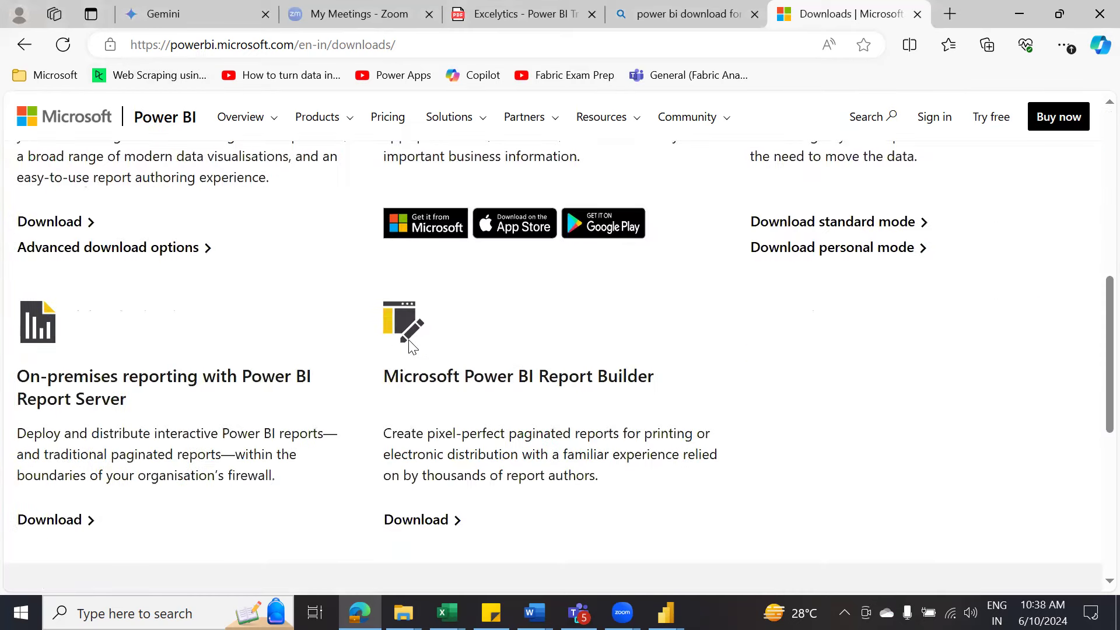
{"action": "left_click", "coordinate": [56, 229]}
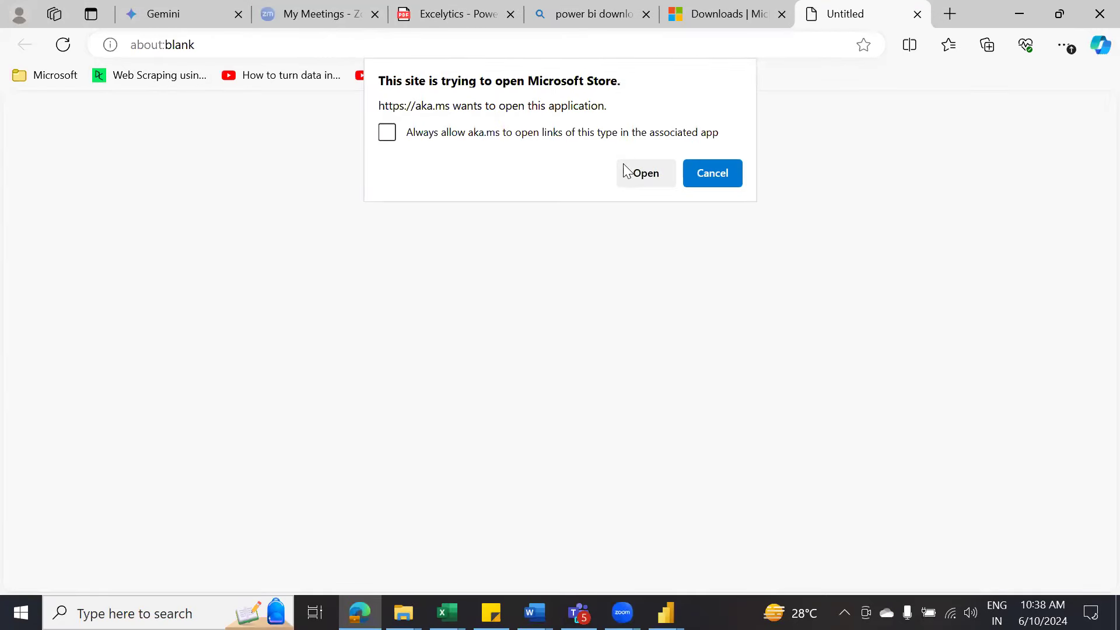
Step: Open Microsoft Store, check that Power BI Desktop is already installed, and close the Store
{"action": "left_click", "coordinate": [657, 178]}
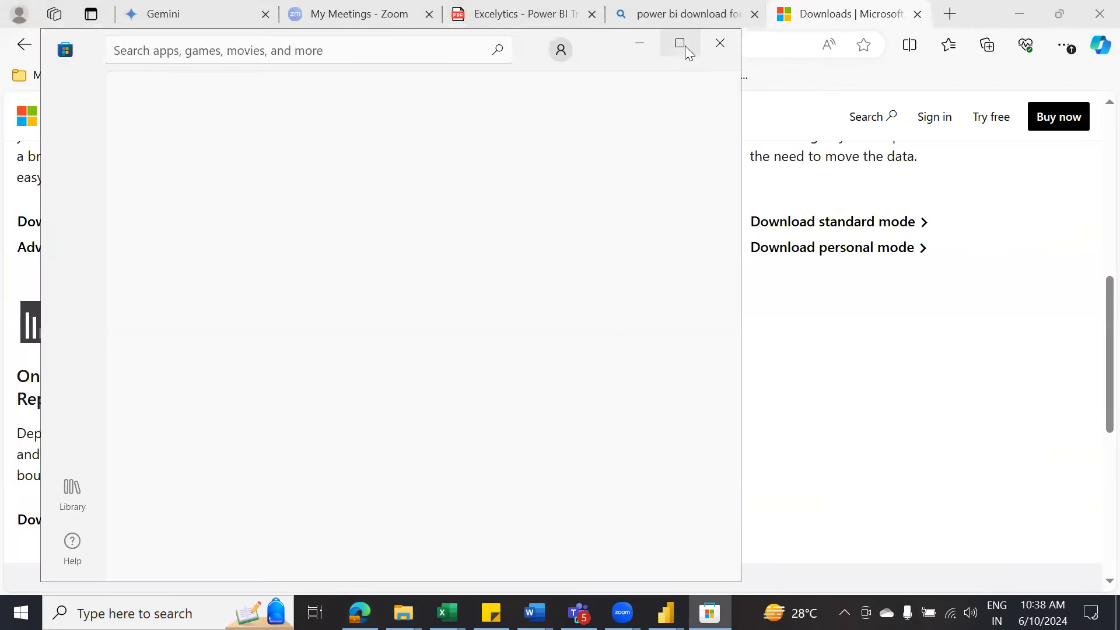
{"action": "left_click", "coordinate": [683, 44]}
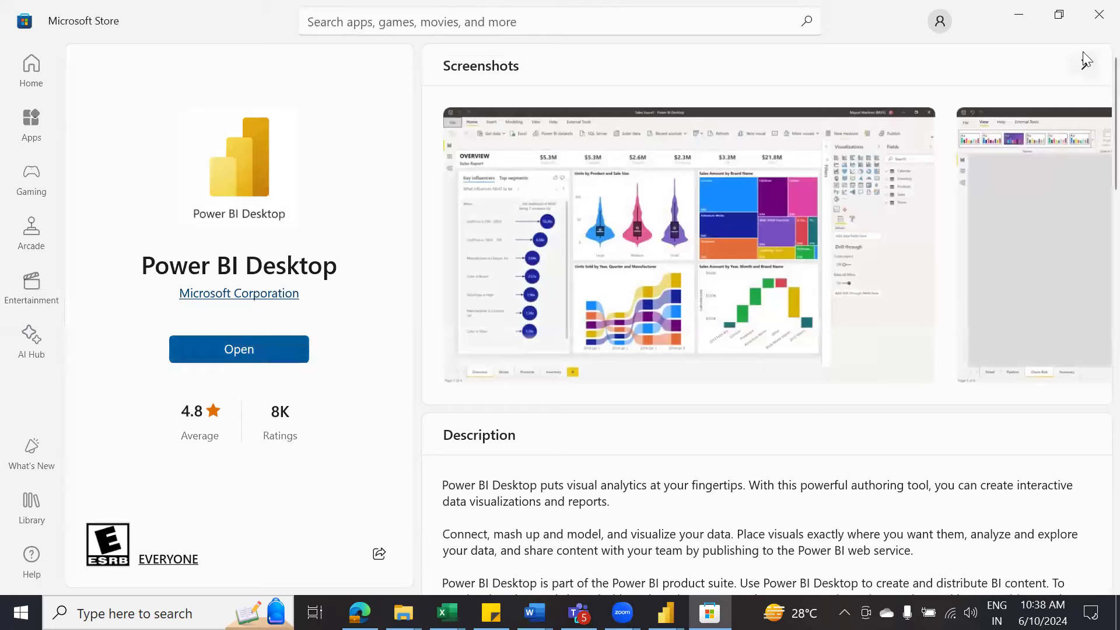
{"action": "left_click", "coordinate": [1095, 18]}
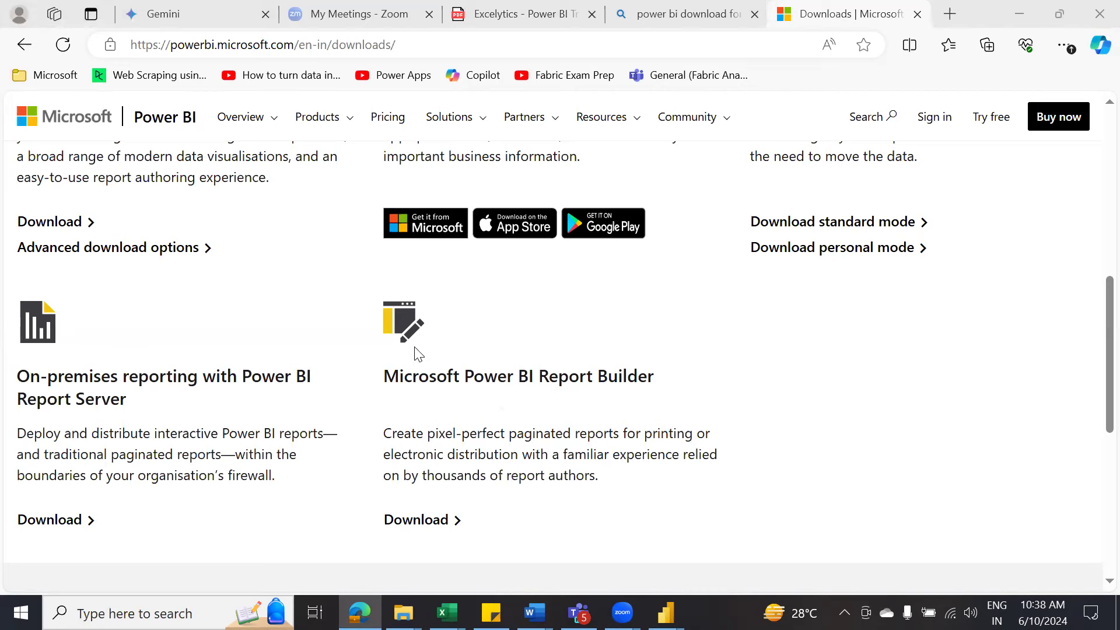
Step: Close the Power BI downloads and Bing search tabs in Edge
{"action": "left_click", "coordinate": [805, 407]}
{"action": "key", "text": "ctrl+w"}
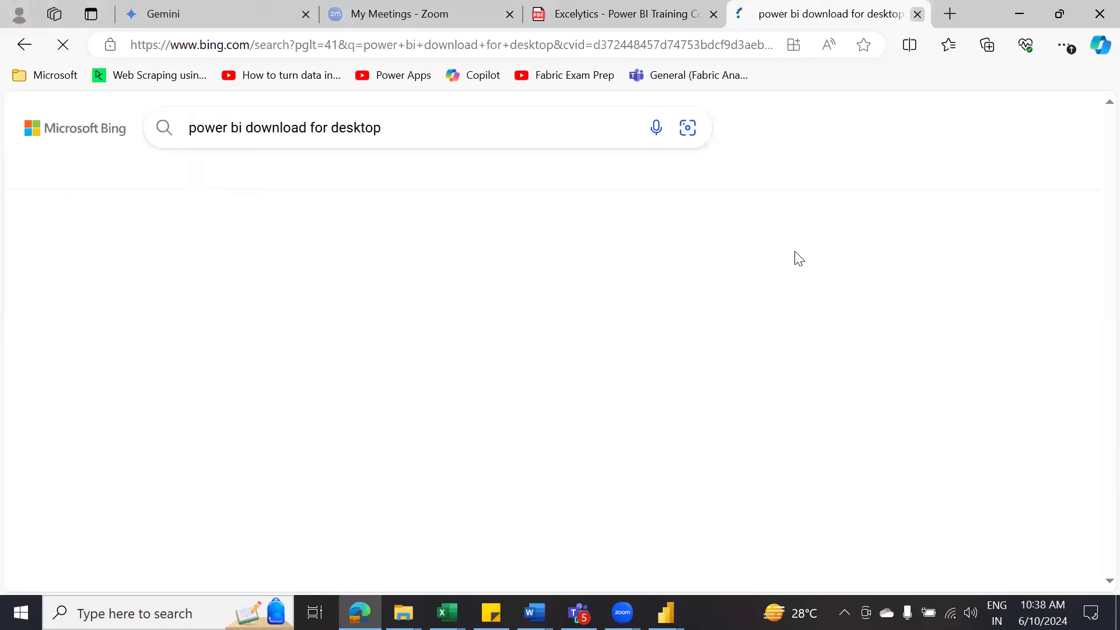
{"action": "key", "text": "ctrl+w"}
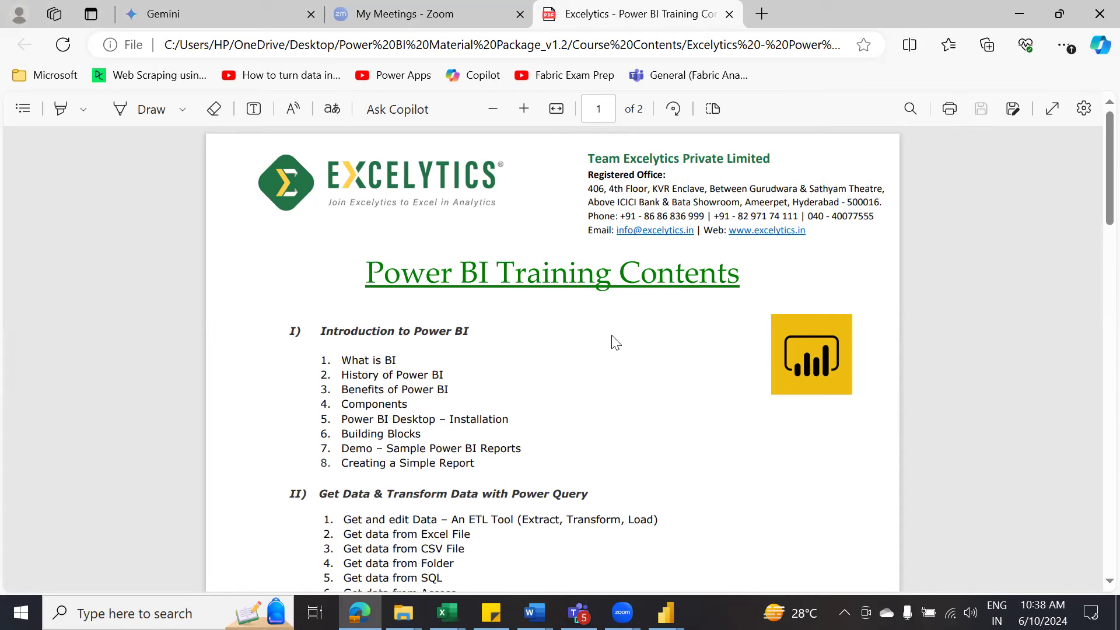
Step: Scroll through the Power BI Training Contents PDF, then close its tab
{"action": "scroll", "coordinate": [615, 344], "scroll_direction": "down", "scroll_amount": 3}
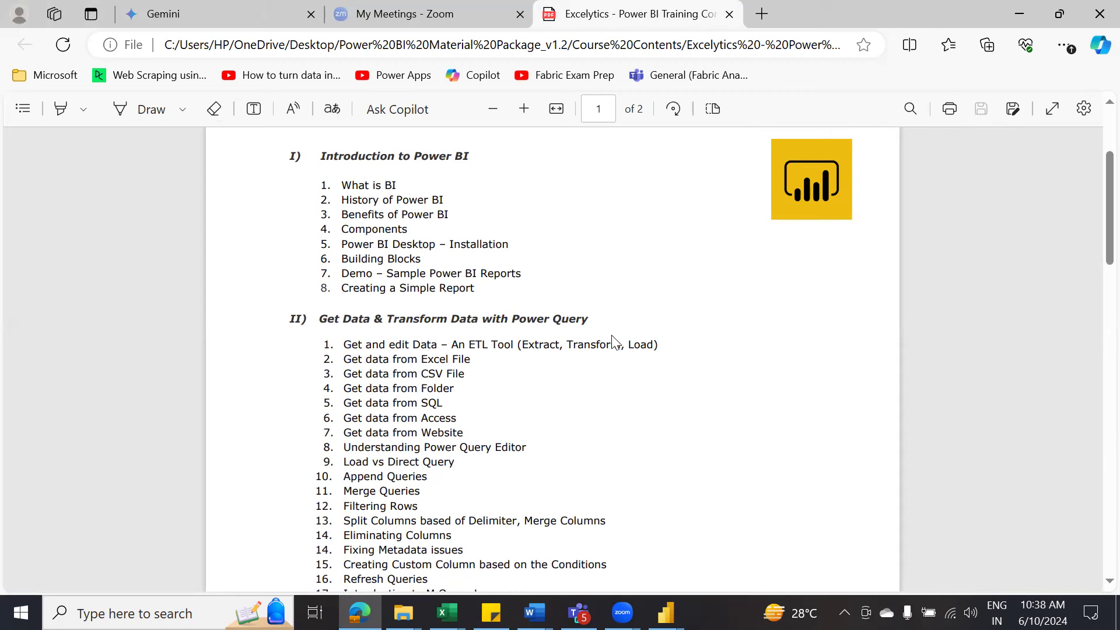
{"action": "scroll", "coordinate": [612, 341], "scroll_direction": "down", "scroll_amount": 3}
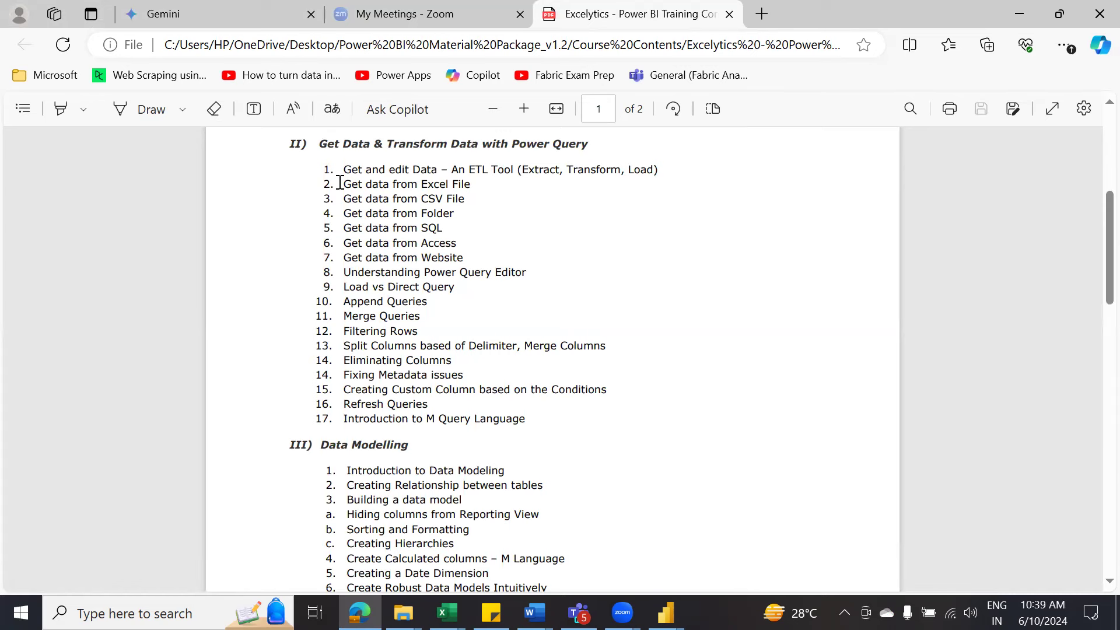
{"action": "scroll", "coordinate": [492, 348], "scroll_direction": "down", "scroll_amount": 3}
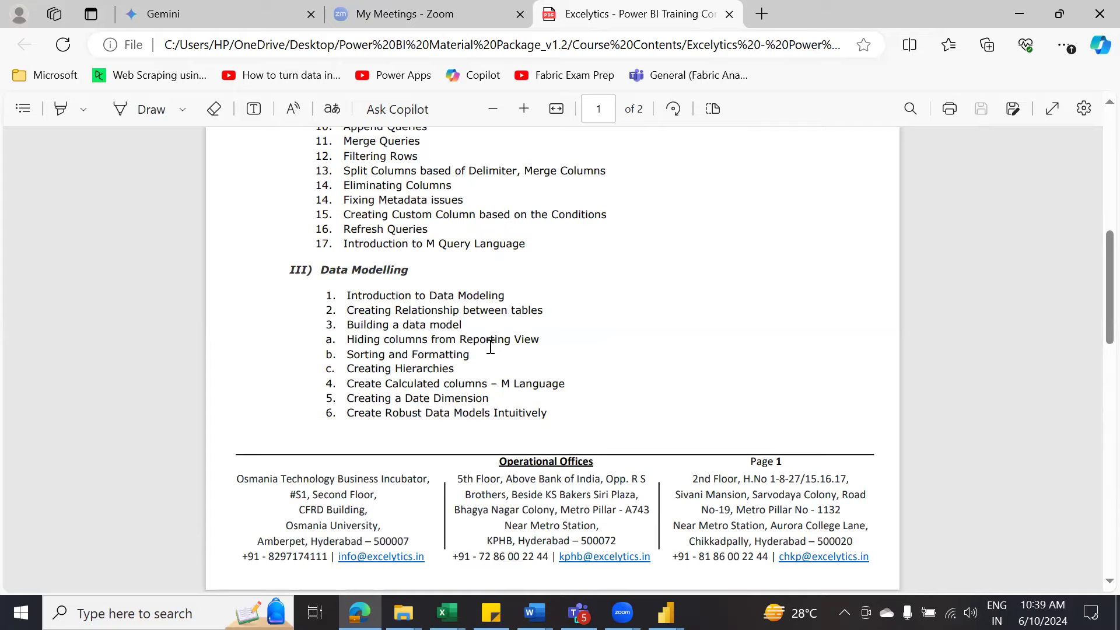
{"action": "scroll", "coordinate": [490, 347], "scroll_direction": "down", "scroll_amount": 15}
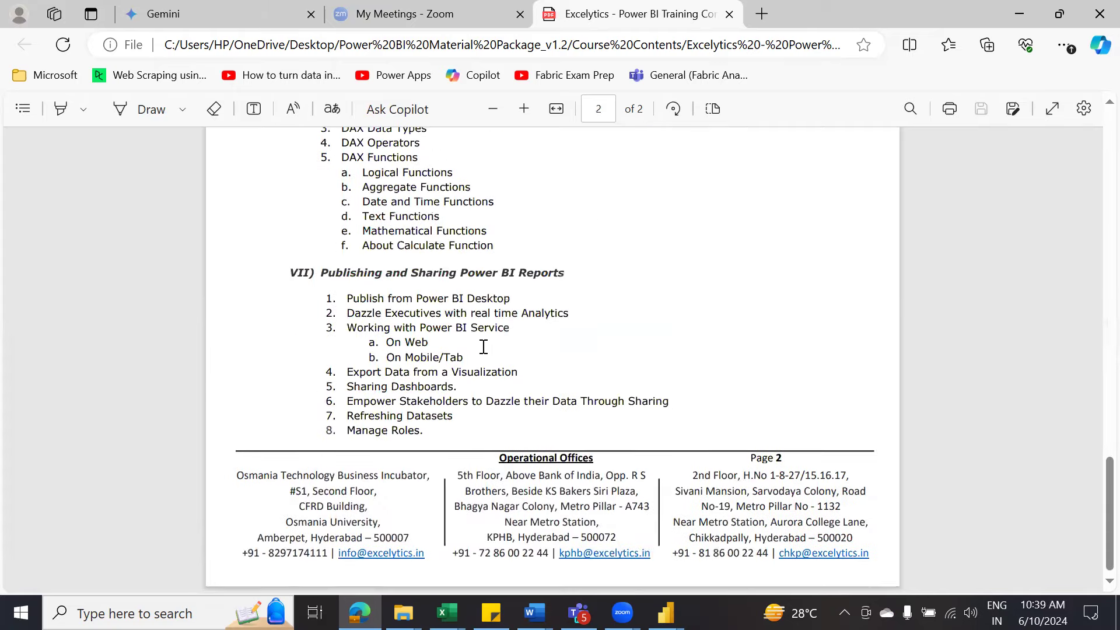
{"action": "scroll", "coordinate": [483, 346], "scroll_direction": "up", "scroll_amount": 20}
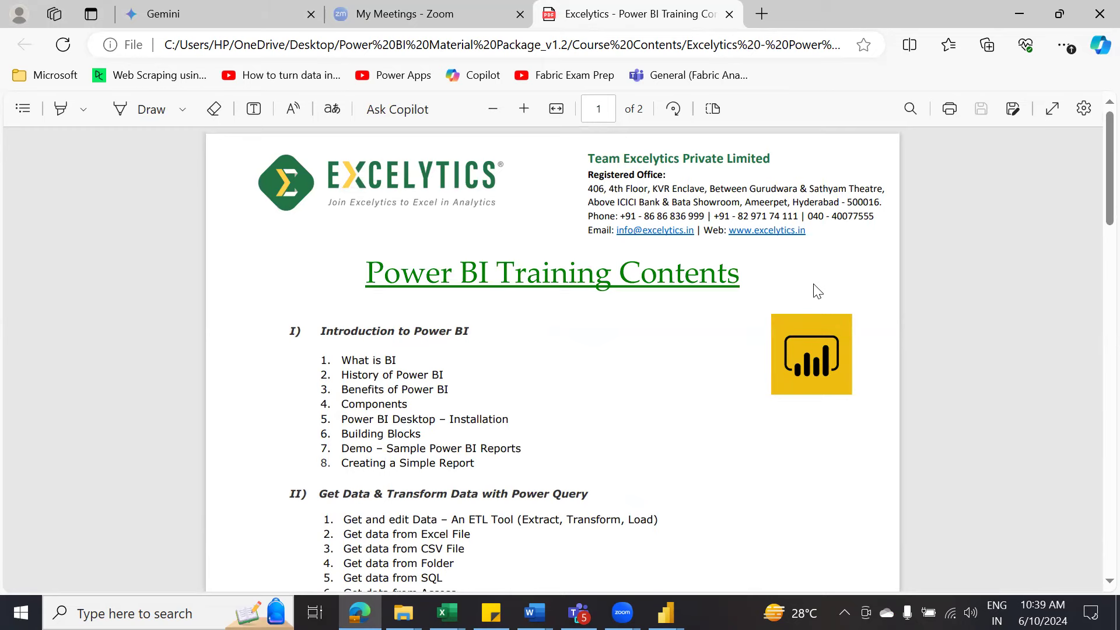
{"action": "key", "text": "ctrl+w"}
Step: Close the Dax Basics and Untitled Power BI Desktop windows, choosing Don't save
{"action": "mouse_move", "coordinate": [666, 612]}
{"action": "mouse_move", "coordinate": [836, 480]}
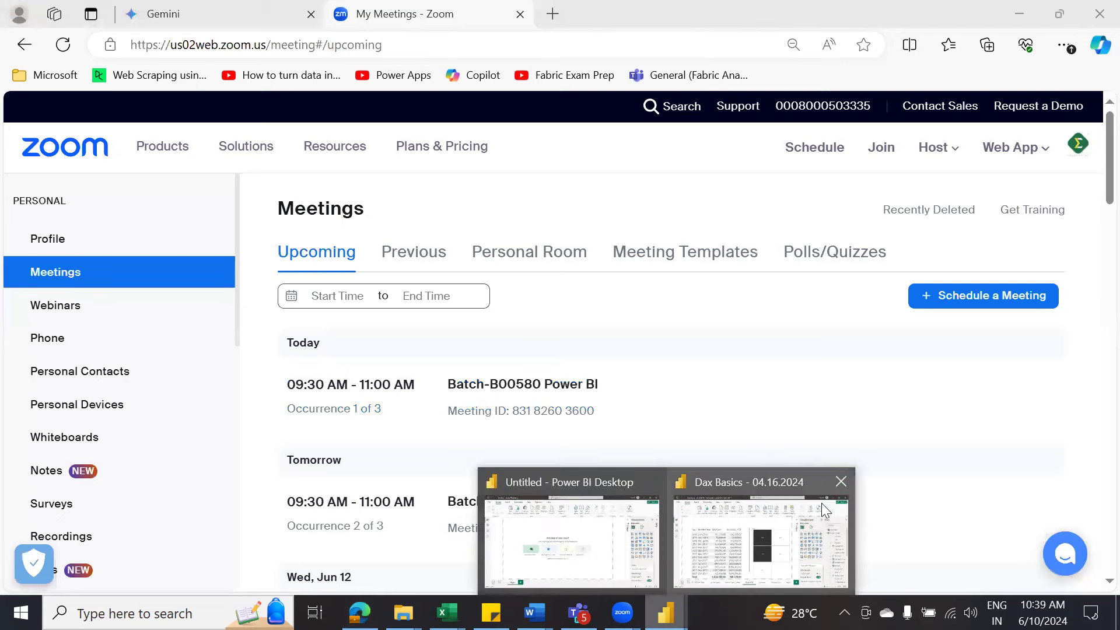
{"action": "left_click", "coordinate": [841, 481]}
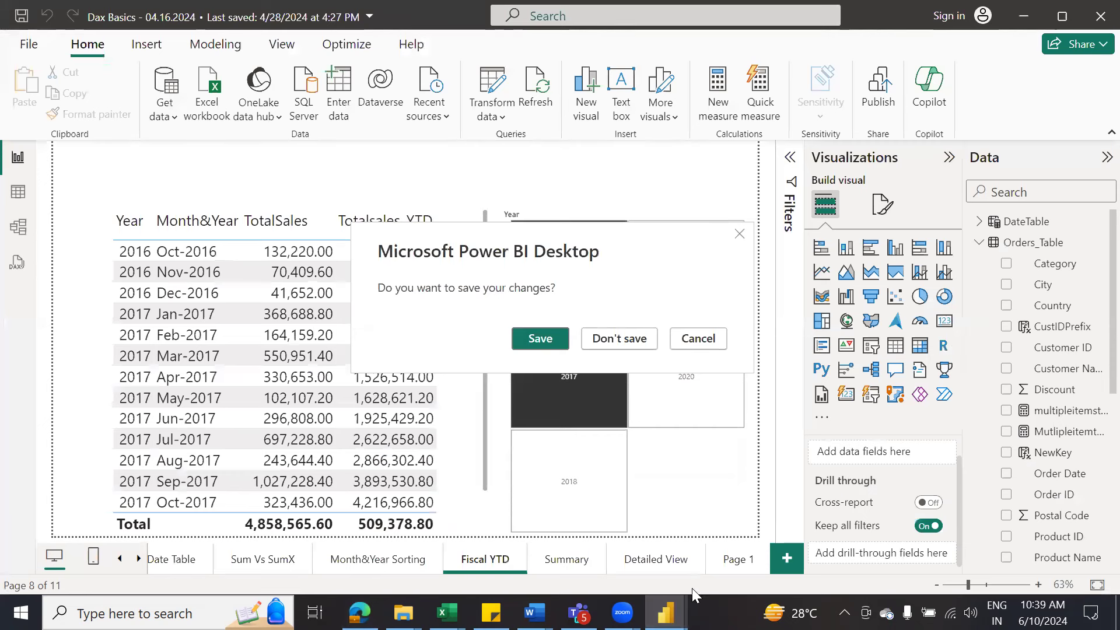
{"action": "mouse_move", "coordinate": [666, 613]}
{"action": "mouse_move", "coordinate": [652, 492]}
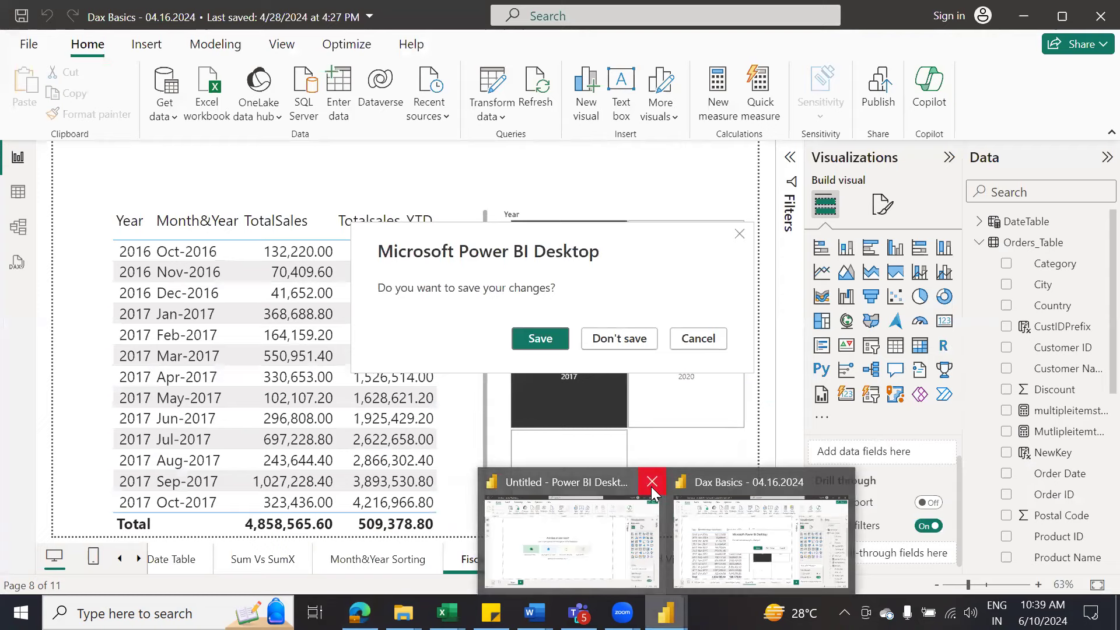
{"action": "left_click", "coordinate": [626, 338]}
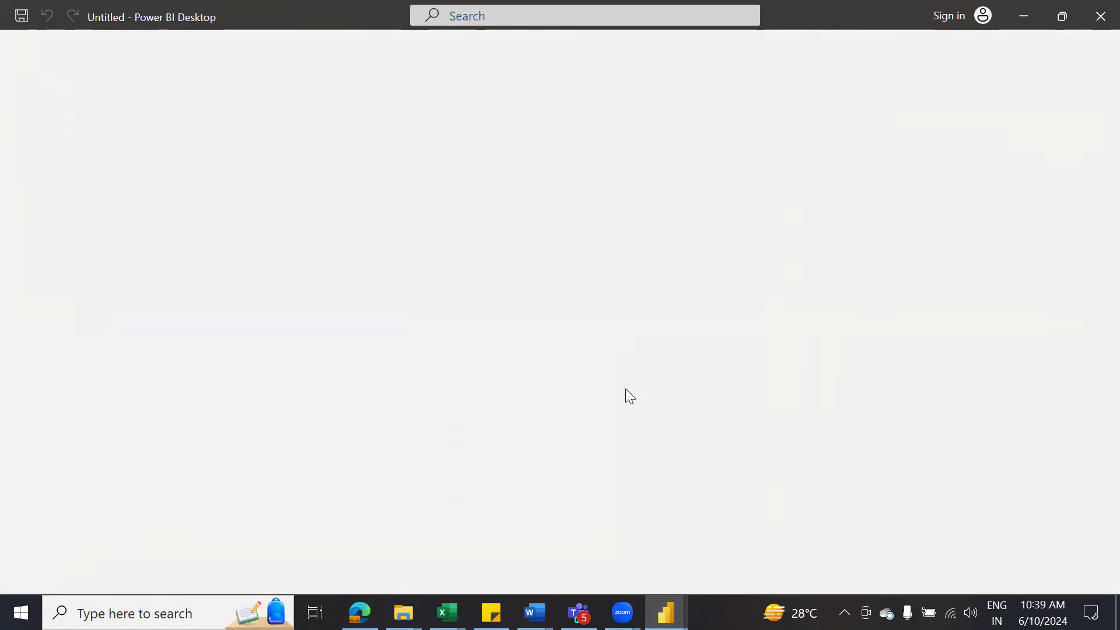
{"action": "left_click", "coordinate": [624, 335]}
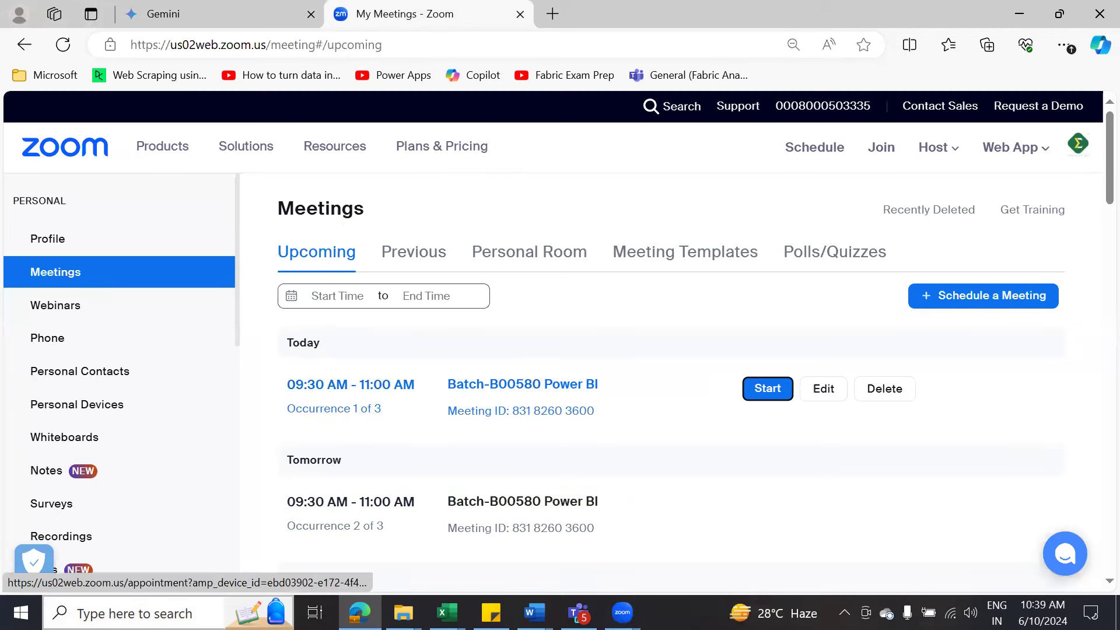
Step: Launch SSMS and connect to the local server with Windows Authentication
{"action": "key", "text": "super+s"}
{"action": "type", "text": "ss"}
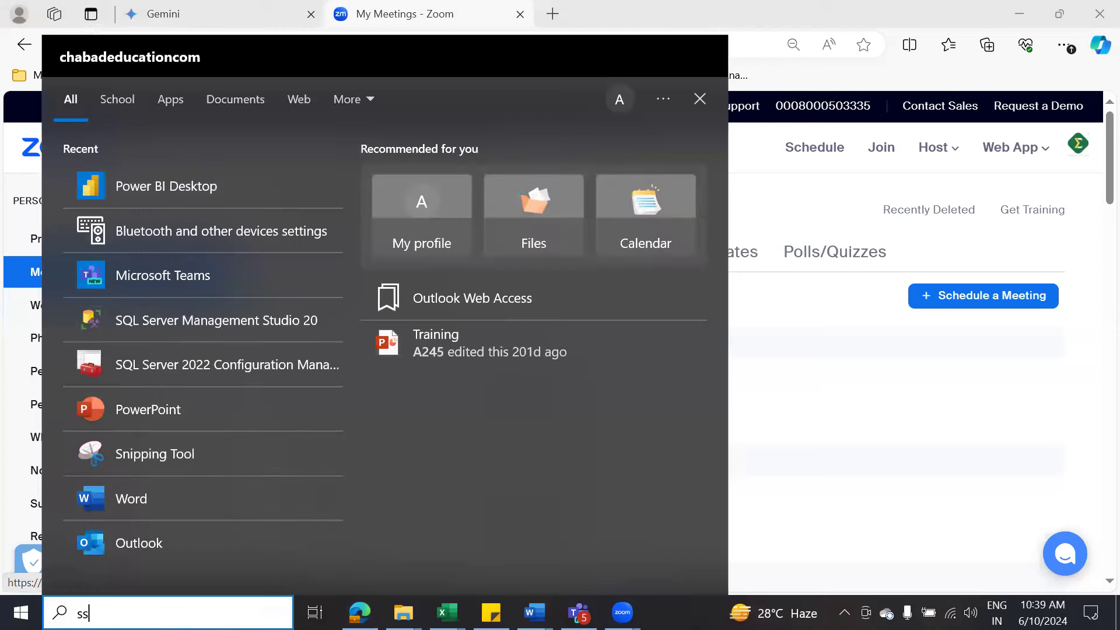
{"action": "type", "text": "ms"}
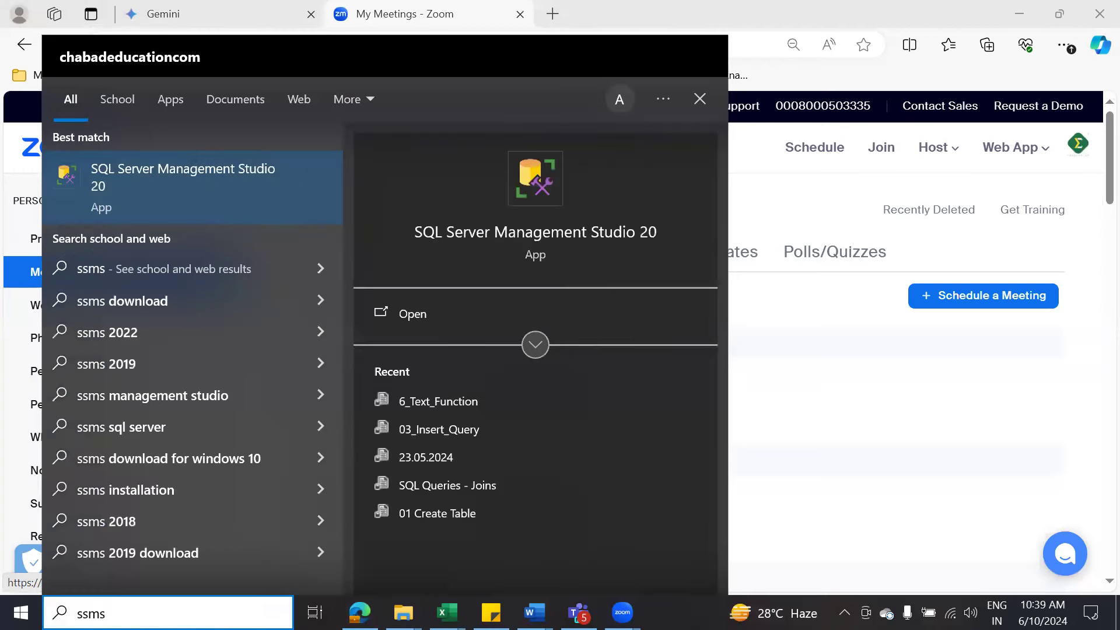
{"action": "key", "text": "Return"}
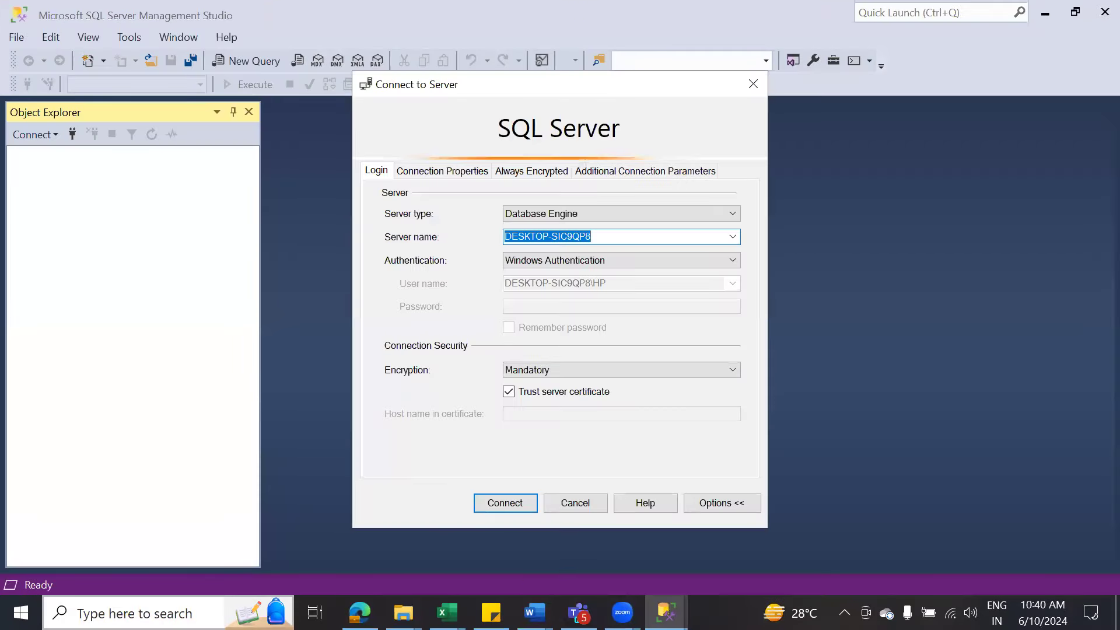
{"action": "left_click", "coordinate": [496, 503]}
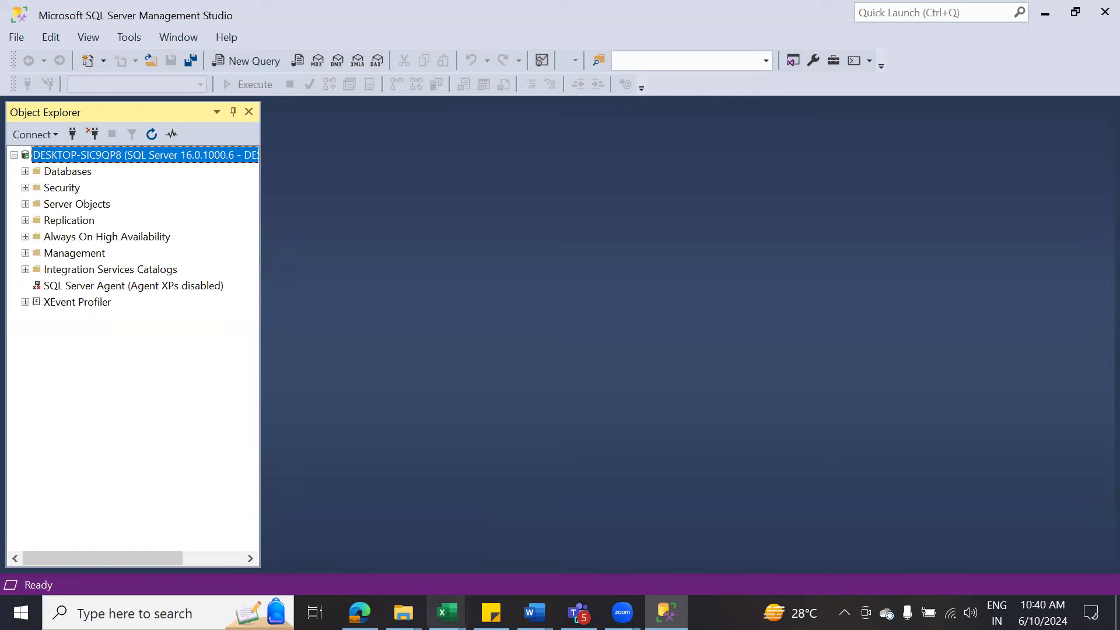
Step: Bring up Excel's Book4 workbook and set its ribbon to Always show Ribbon
{"action": "mouse_move", "coordinate": [447, 612]}
{"action": "left_click", "coordinate": [636, 528]}
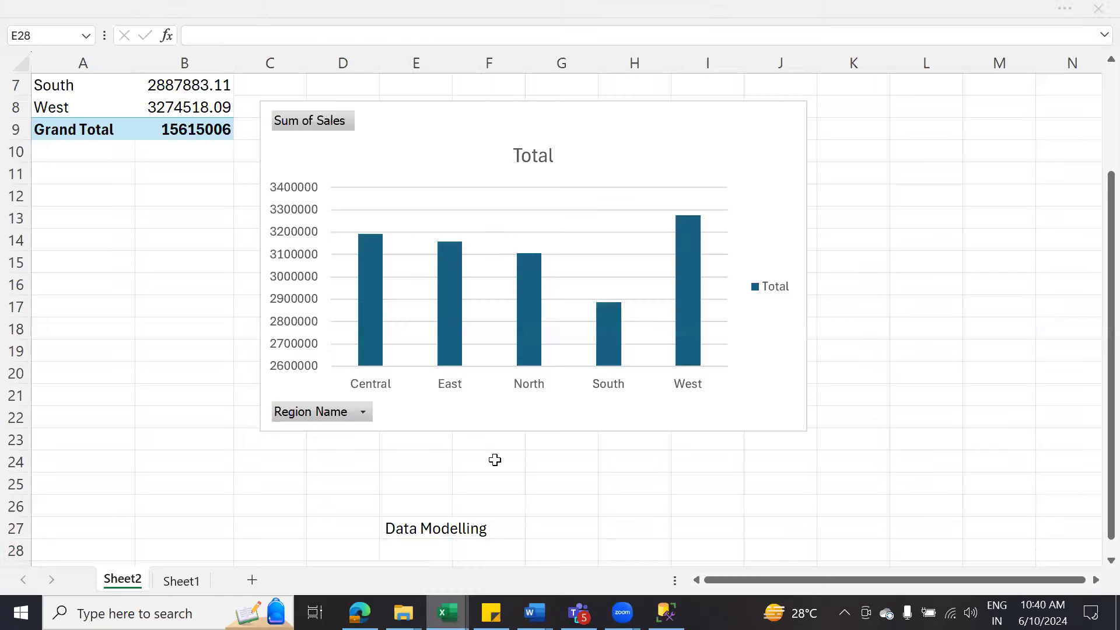
{"action": "left_click", "coordinate": [1064, 8]}
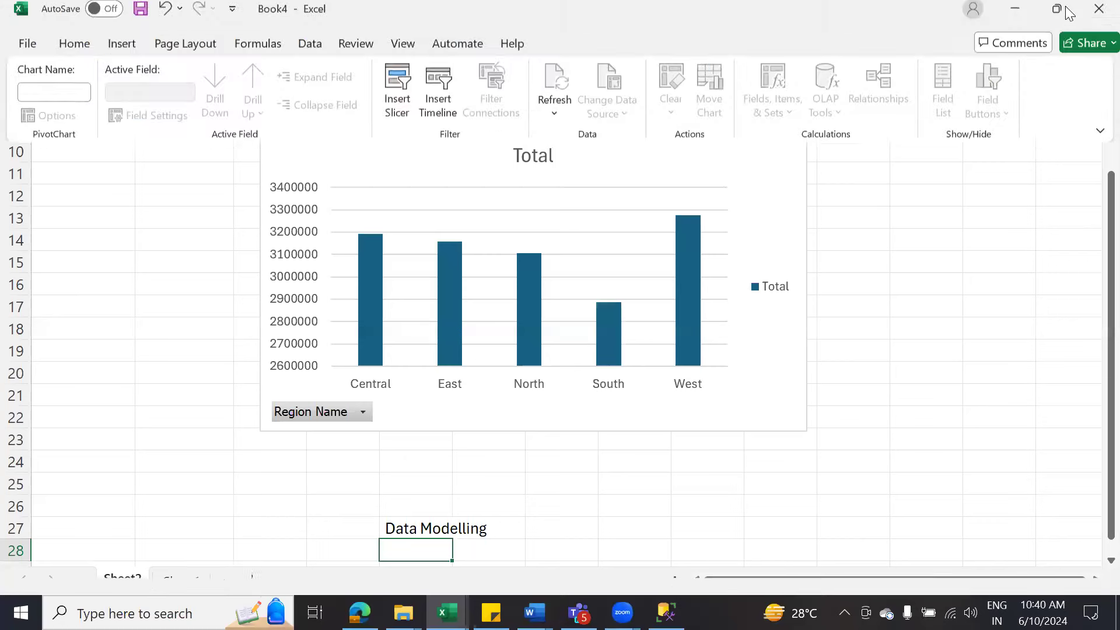
{"action": "left_click", "coordinate": [1100, 144]}
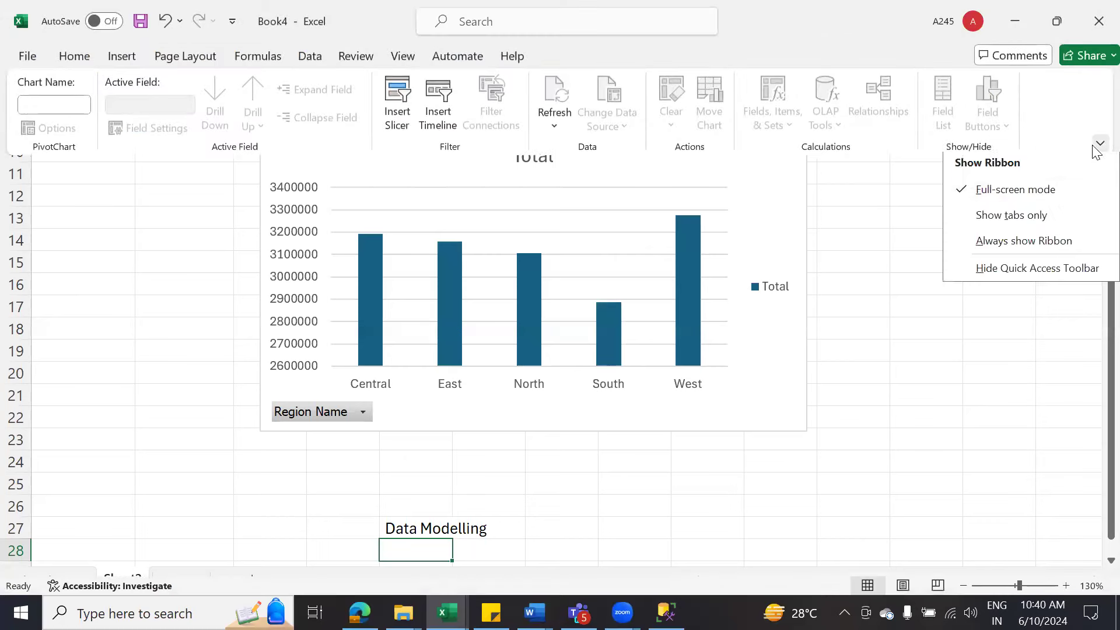
{"action": "left_click", "coordinate": [1040, 248]}
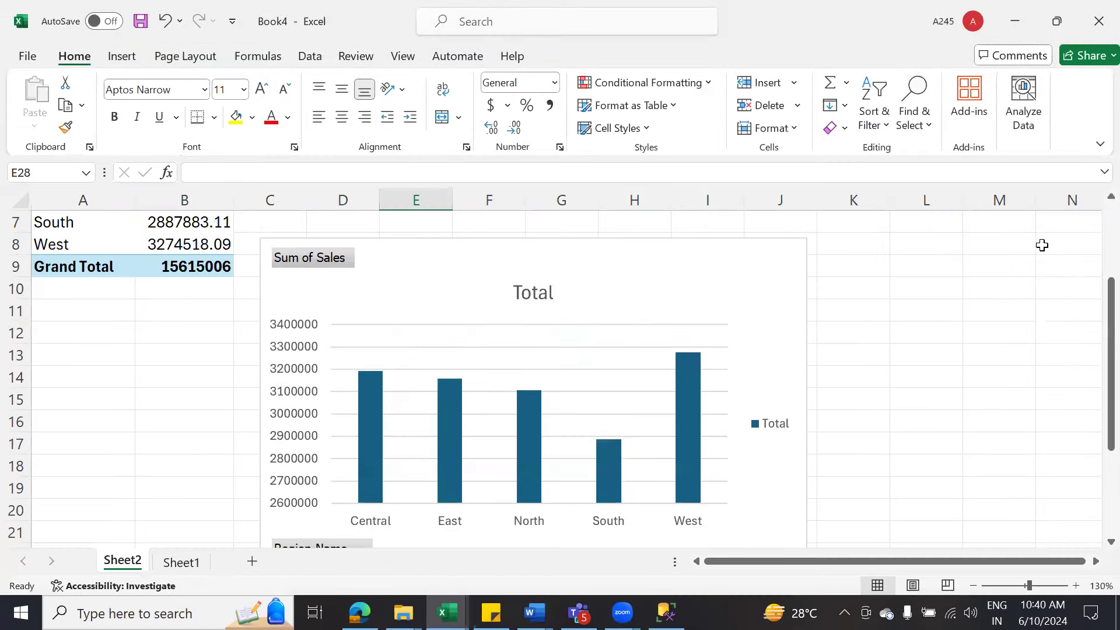
Step: Add a new blank worksheet, Sheet3, to Book4
{"action": "left_click", "coordinate": [182, 561]}
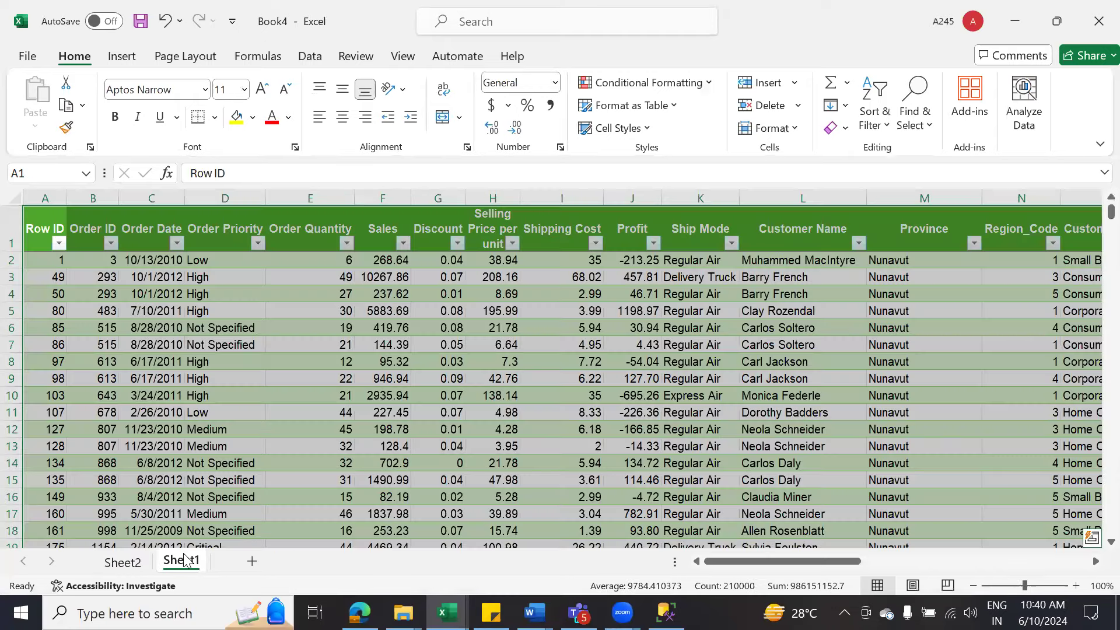
{"action": "left_click", "coordinate": [253, 562]}
{"action": "left_click", "coordinate": [277, 276]}
{"action": "scroll", "coordinate": [300, 334], "scroll_direction": "up", "scroll_amount": 6}
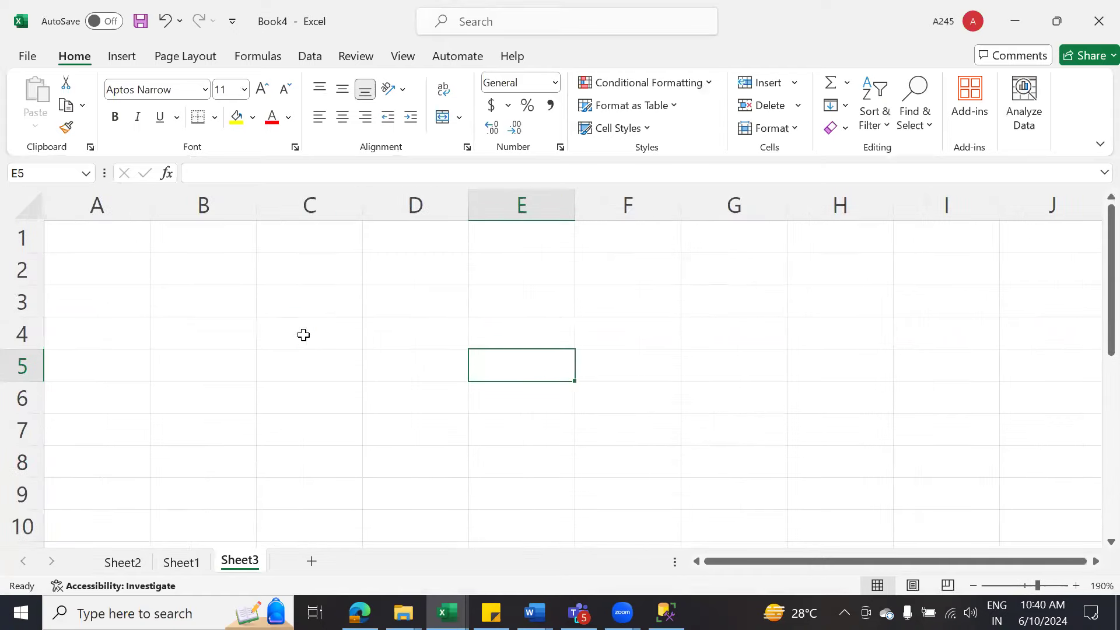
Step: Enter 'Set Up user' in C3 and 'User Management' in C4
{"action": "left_click", "coordinate": [333, 307]}
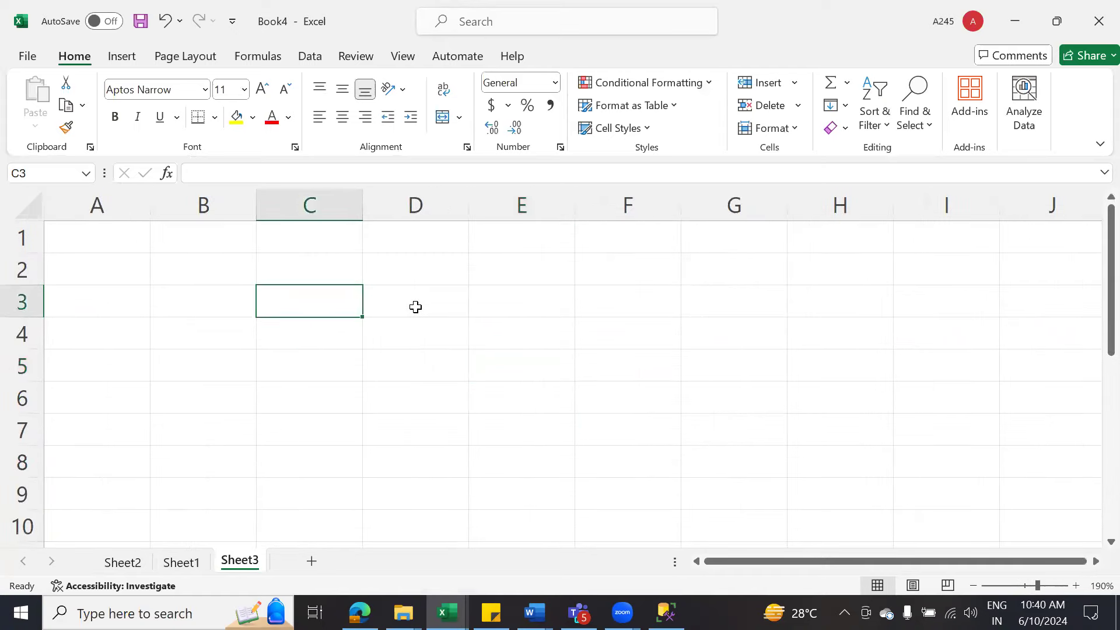
{"action": "type", "text": "S"}
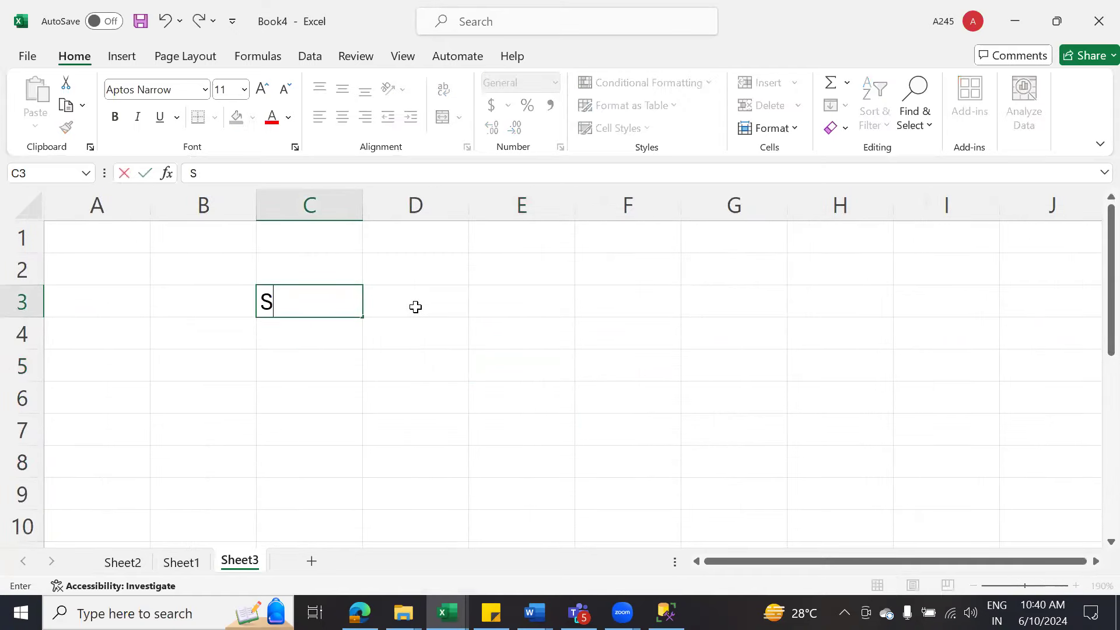
{"action": "type", "text": "et Up user"}
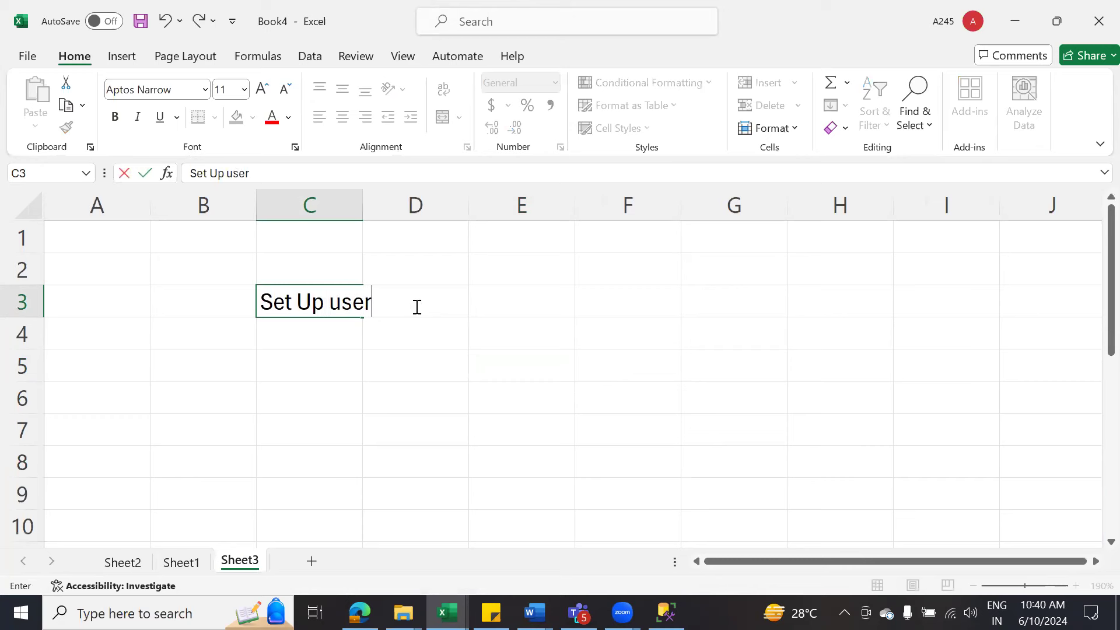
{"action": "key", "text": "Return"}
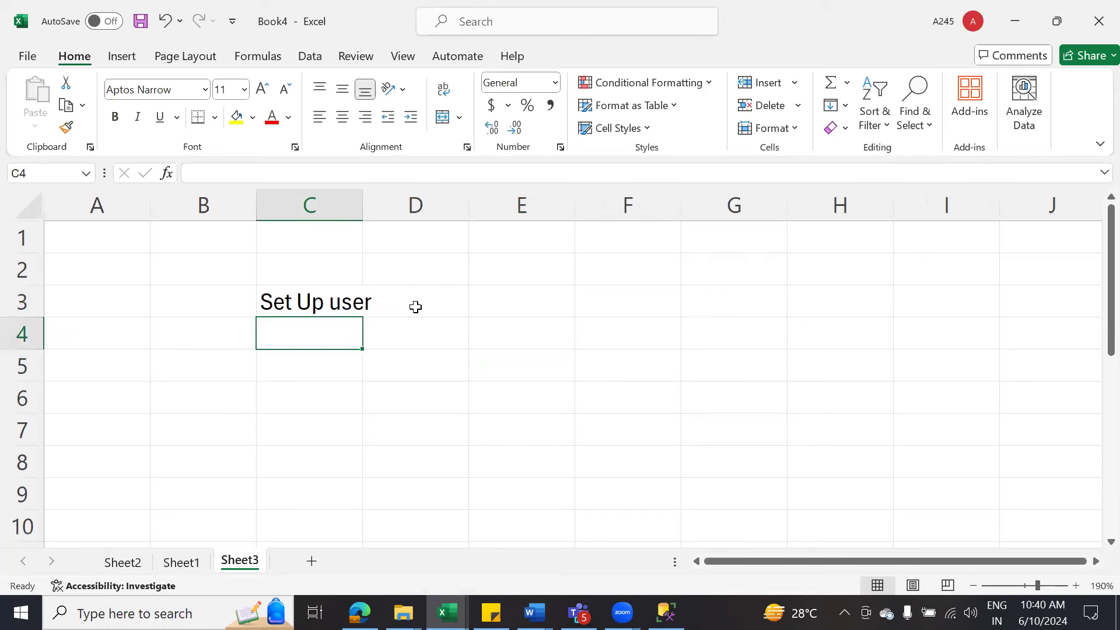
{"action": "type", "text": "User Manag"}
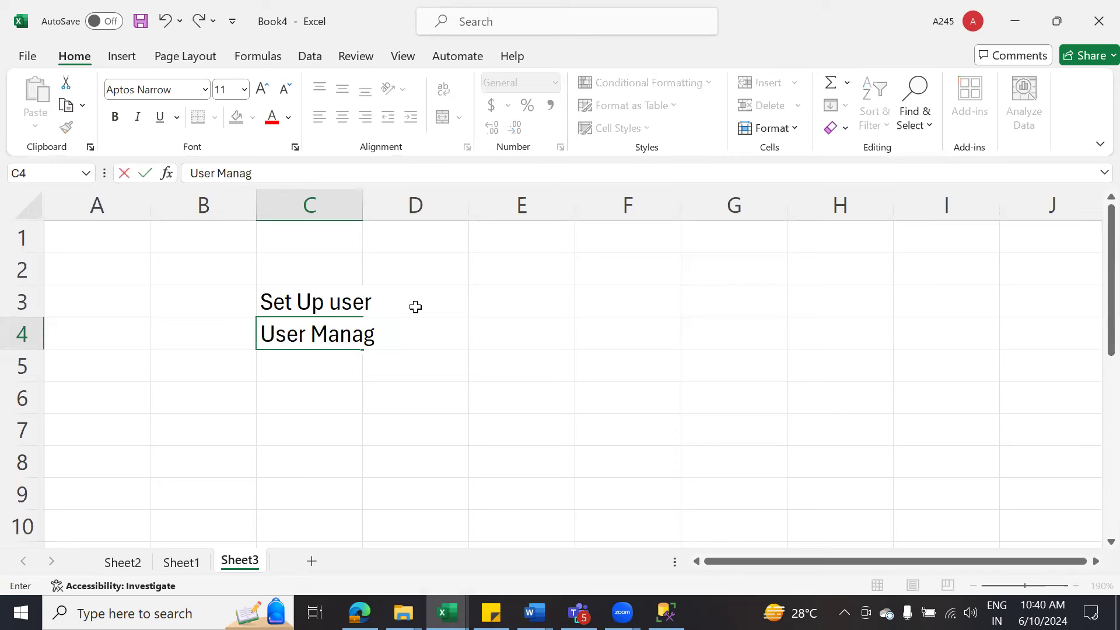
{"action": "type", "text": "ement"}
{"action": "key", "text": "Return"}
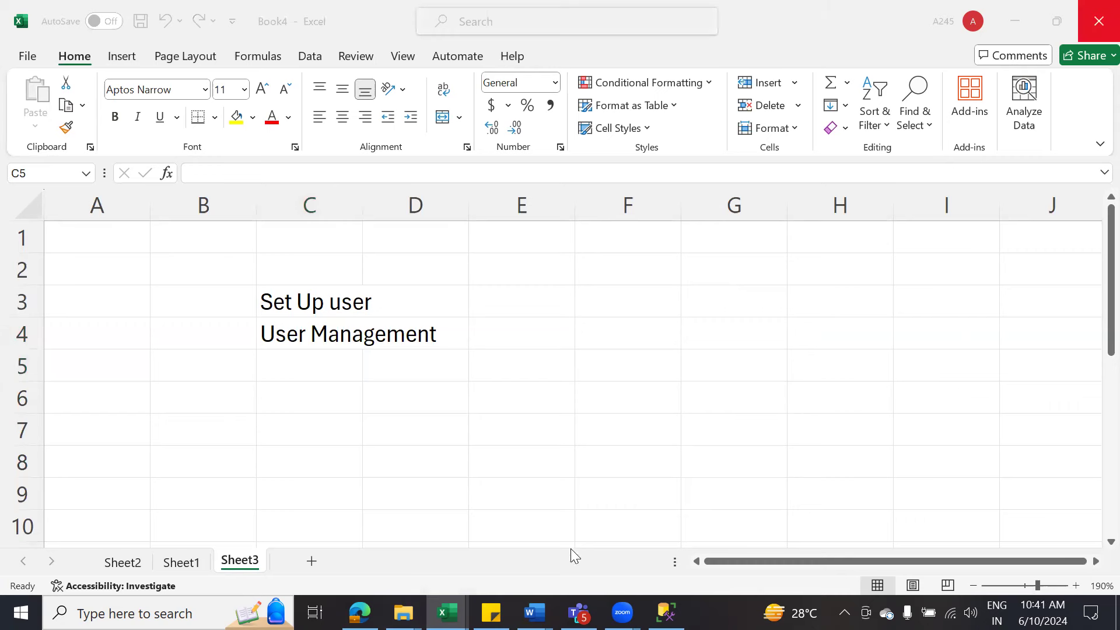
Step: Back in SSMS, expand the server's Security node to list Logins, Server Roles and Credentials
{"action": "left_click", "coordinate": [666, 613]}
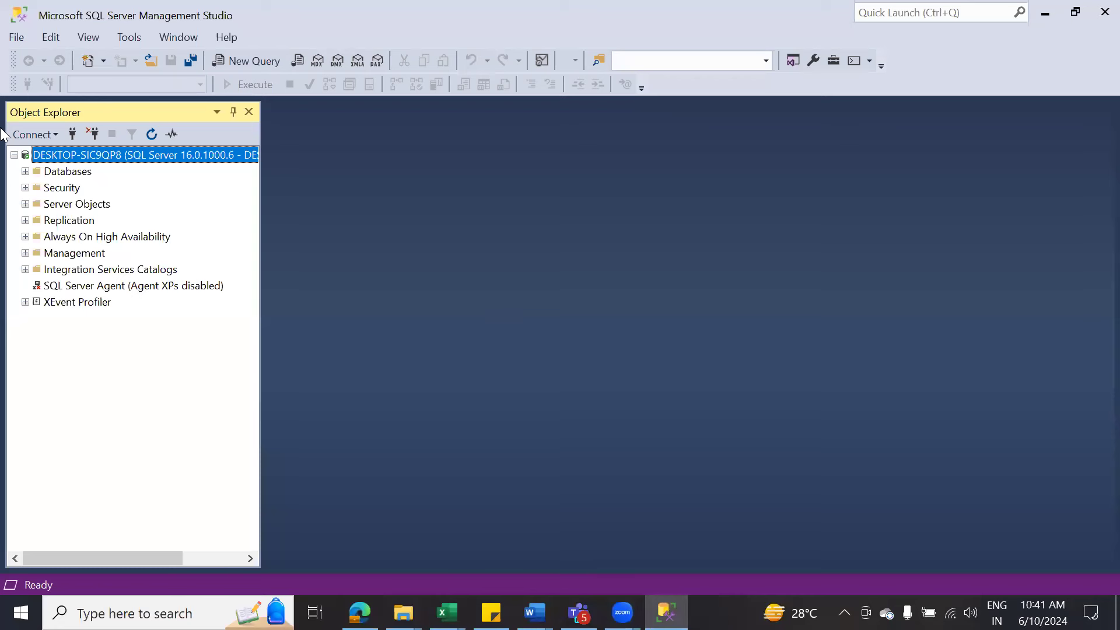
{"action": "left_click", "coordinate": [26, 172]}
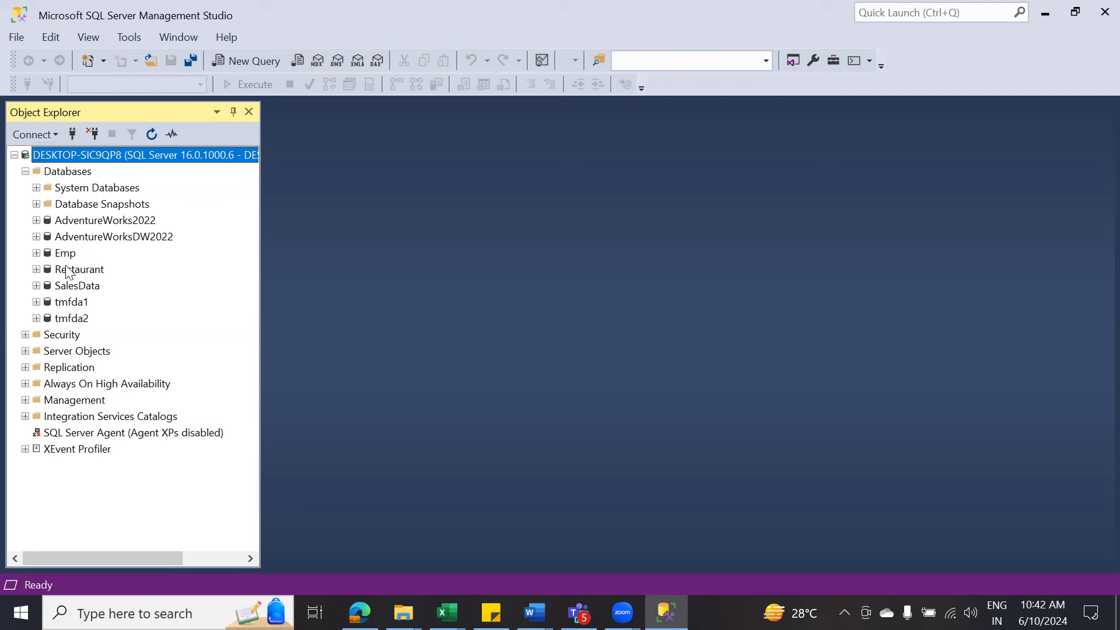
{"action": "left_click", "coordinate": [25, 172]}
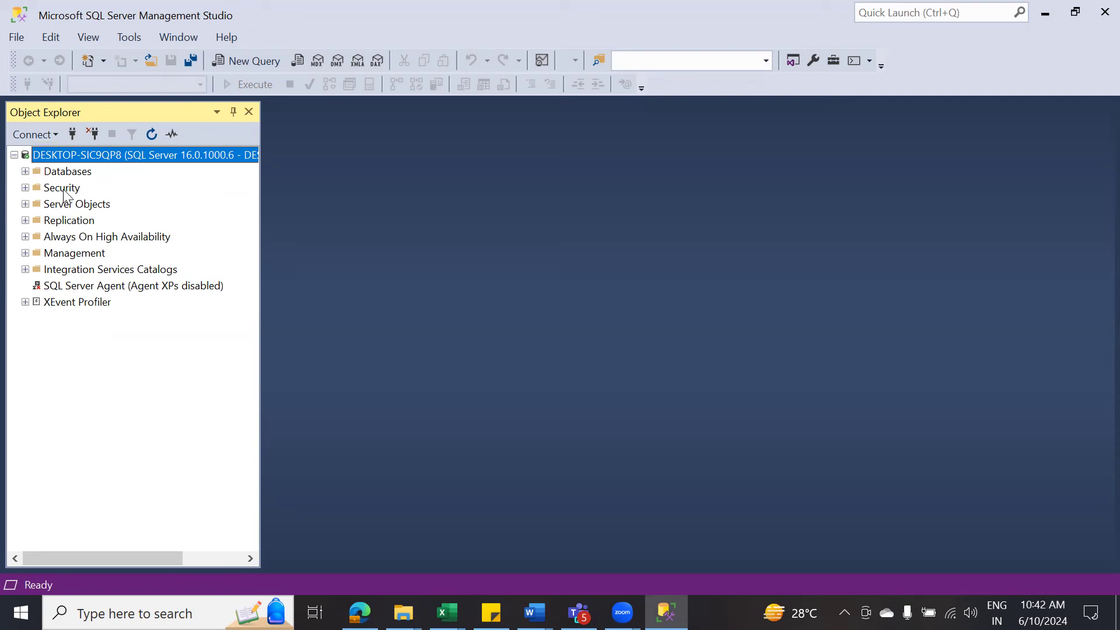
{"action": "left_click", "coordinate": [25, 188]}
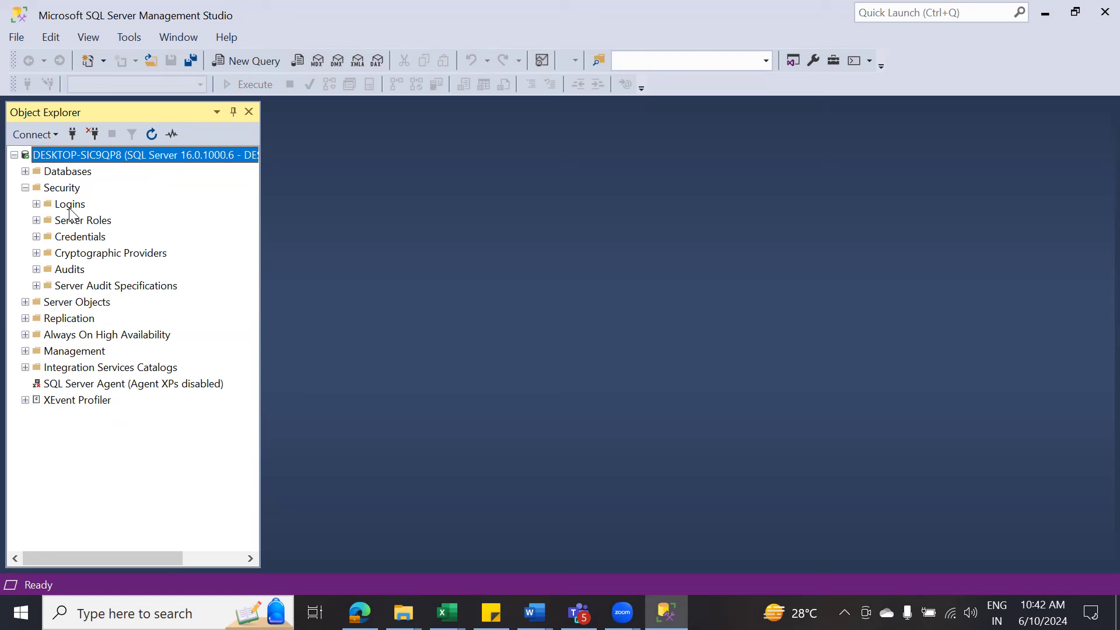
{"action": "left_click", "coordinate": [61, 188]}
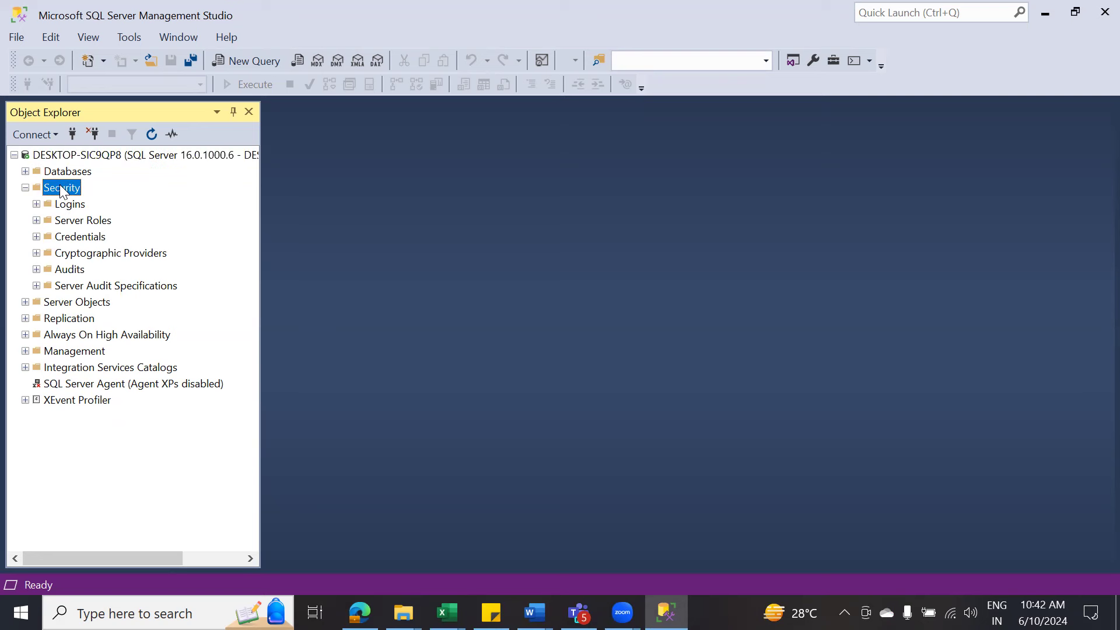
Step: Open the Login - New dialog from the Security > Logins context menu
{"action": "right_click", "coordinate": [61, 187]}
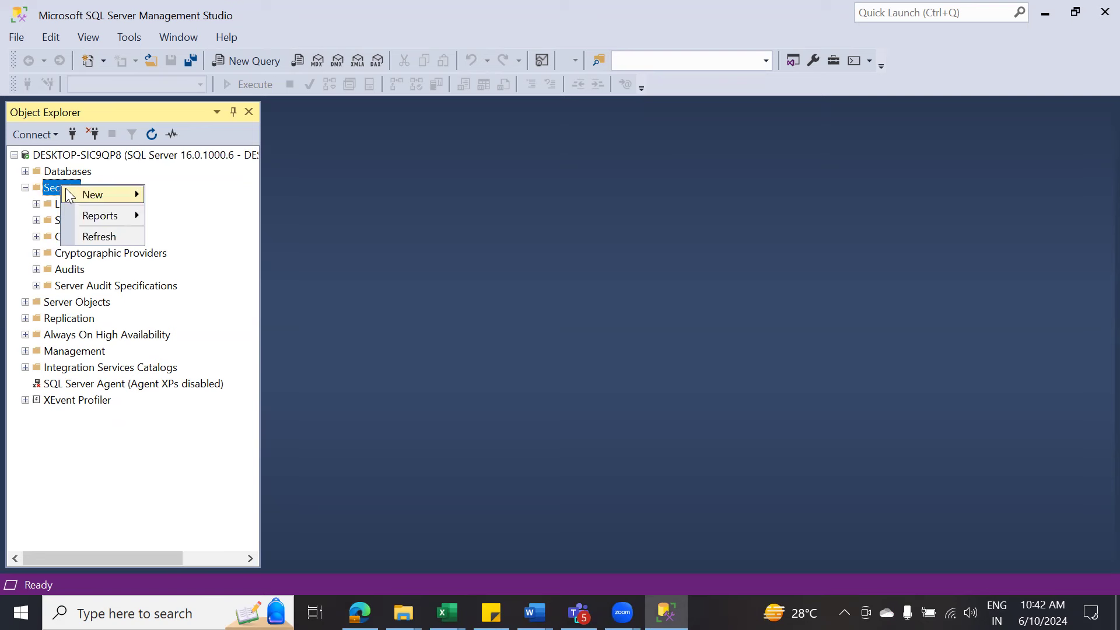
{"action": "mouse_move", "coordinate": [89, 196]}
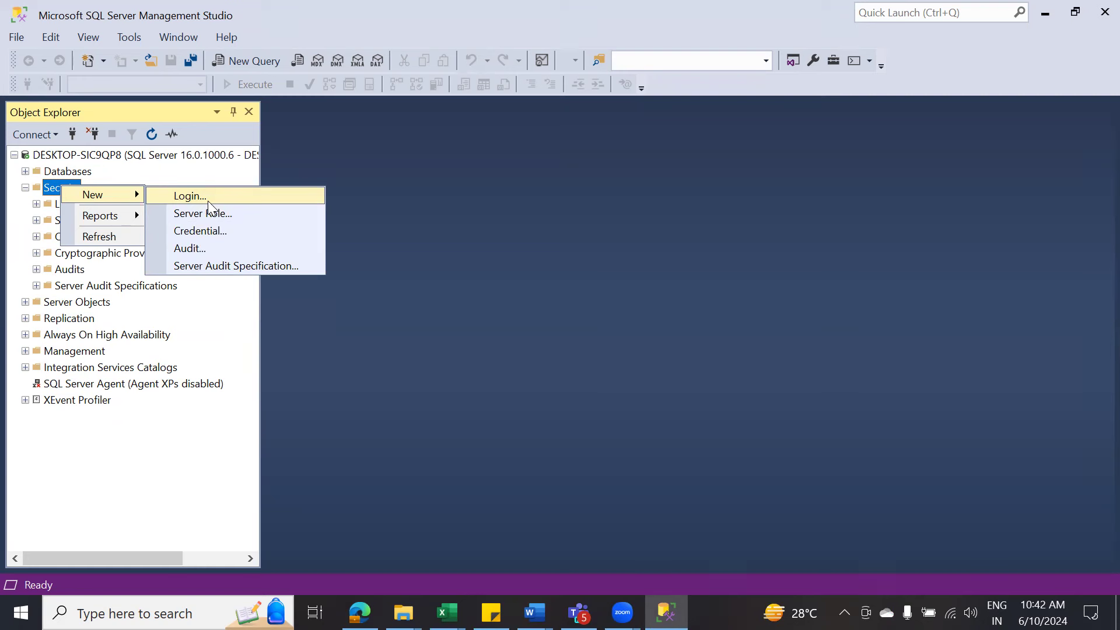
{"action": "left_click", "coordinate": [73, 459]}
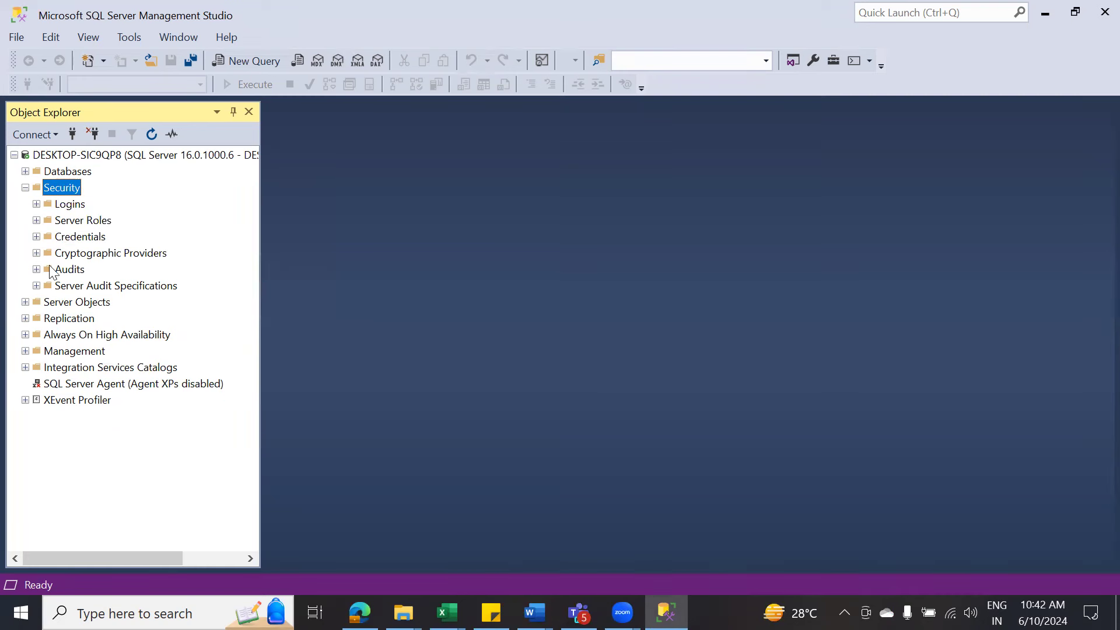
{"action": "left_click", "coordinate": [67, 205]}
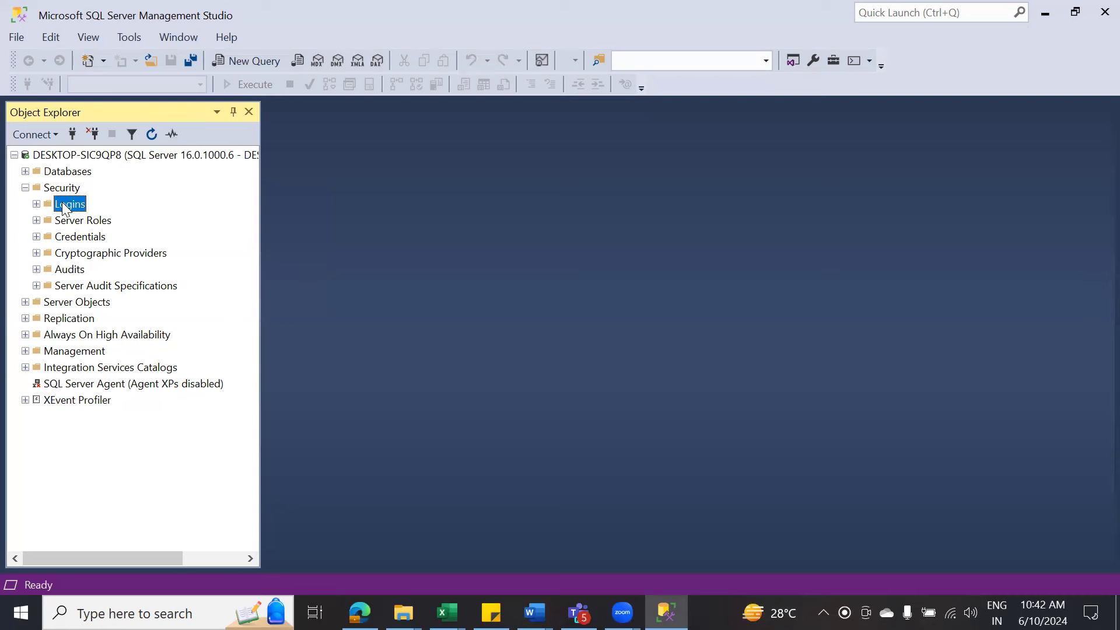
{"action": "right_click", "coordinate": [65, 208]}
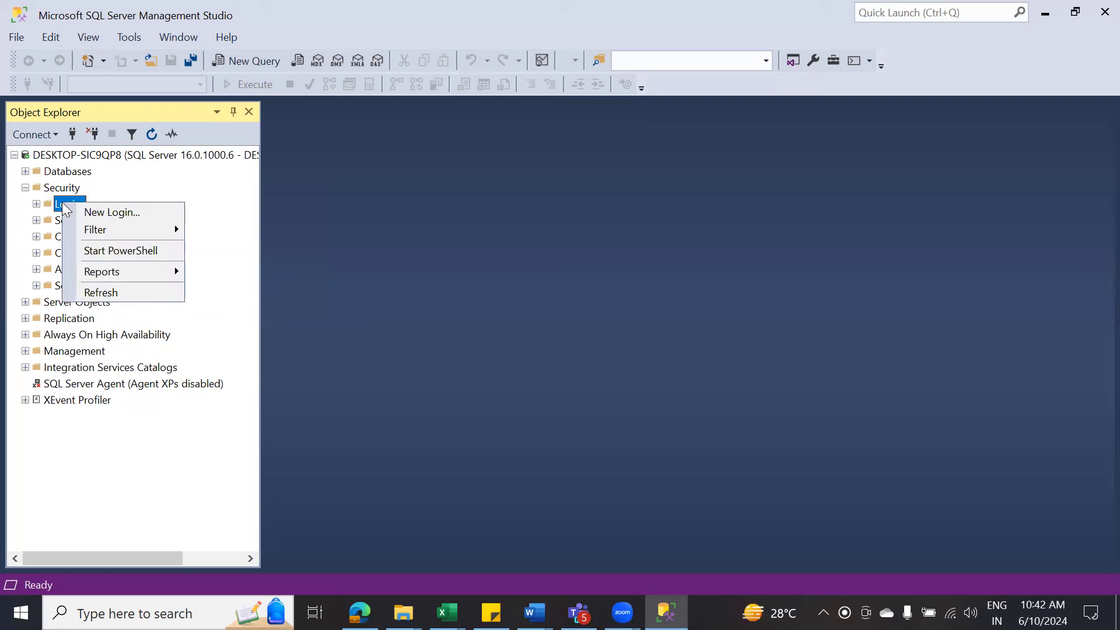
{"action": "left_click", "coordinate": [113, 214]}
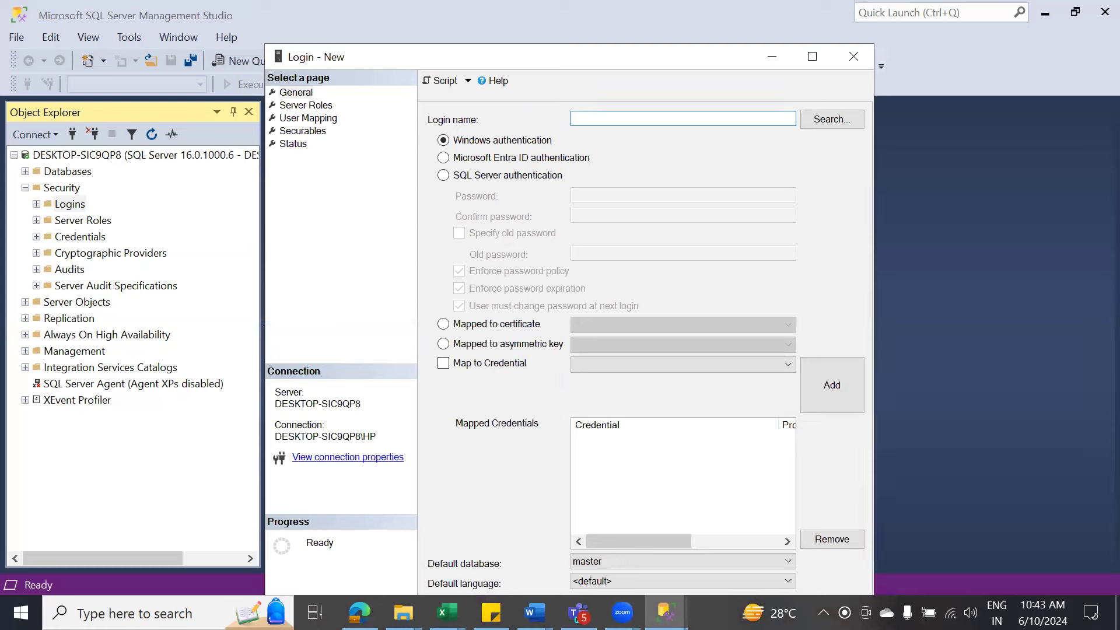
{"action": "left_click", "coordinate": [404, 613]}
Step: Open a new File Explorer window and go to the Instructions Files folder
{"action": "right_click", "coordinate": [397, 601]}
{"action": "left_click", "coordinate": [392, 516]}
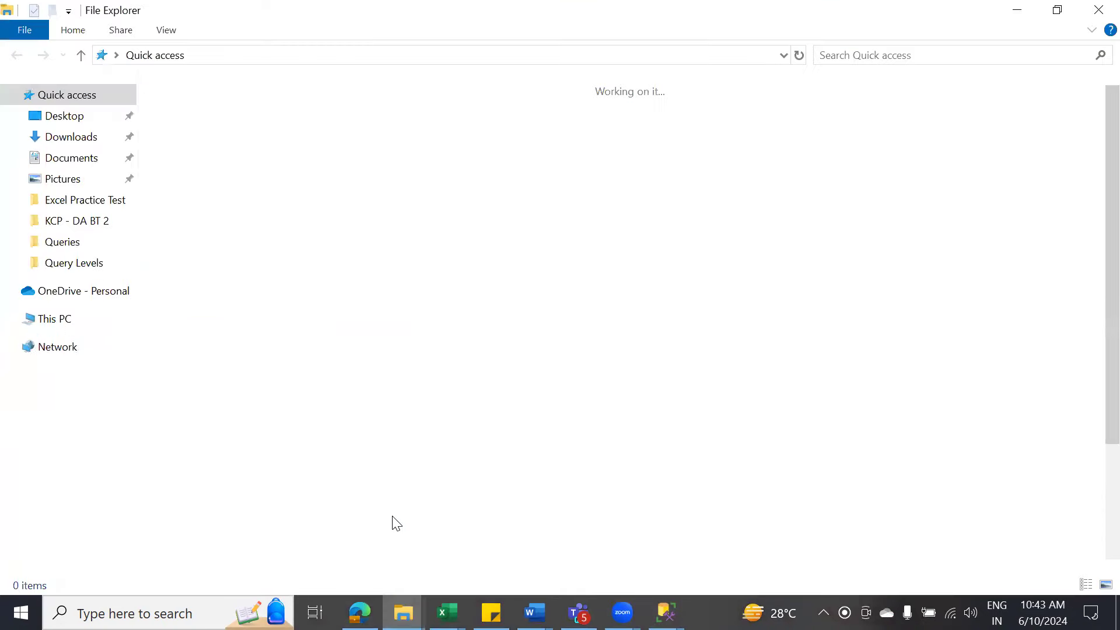
{"action": "left_click", "coordinate": [840, 189]}
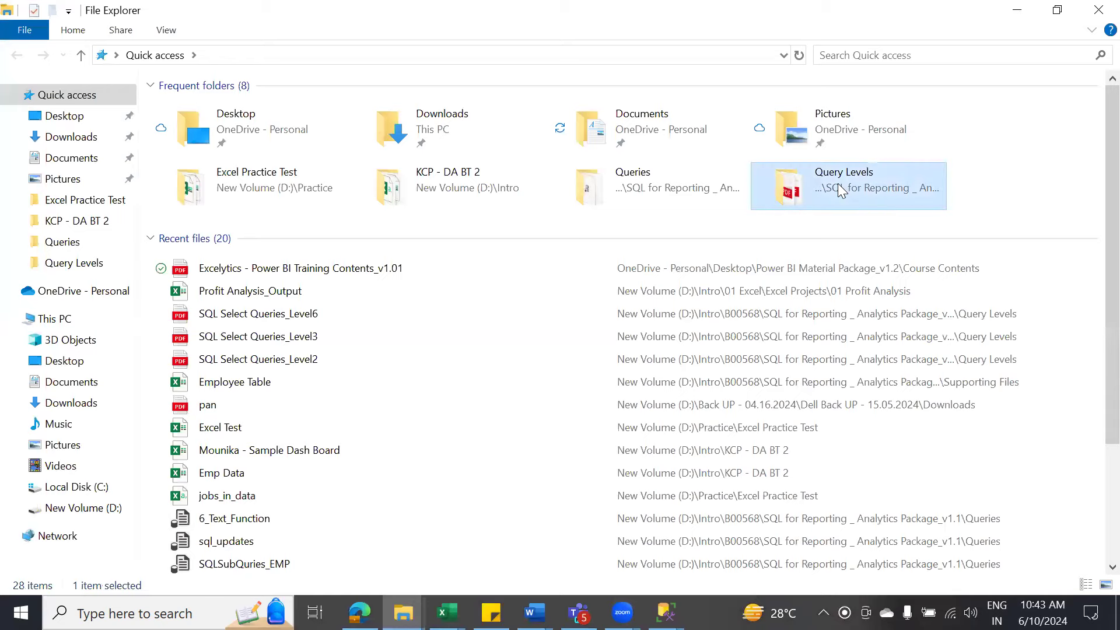
{"action": "double_click", "coordinate": [841, 189]}
{"action": "left_click", "coordinate": [478, 55]}
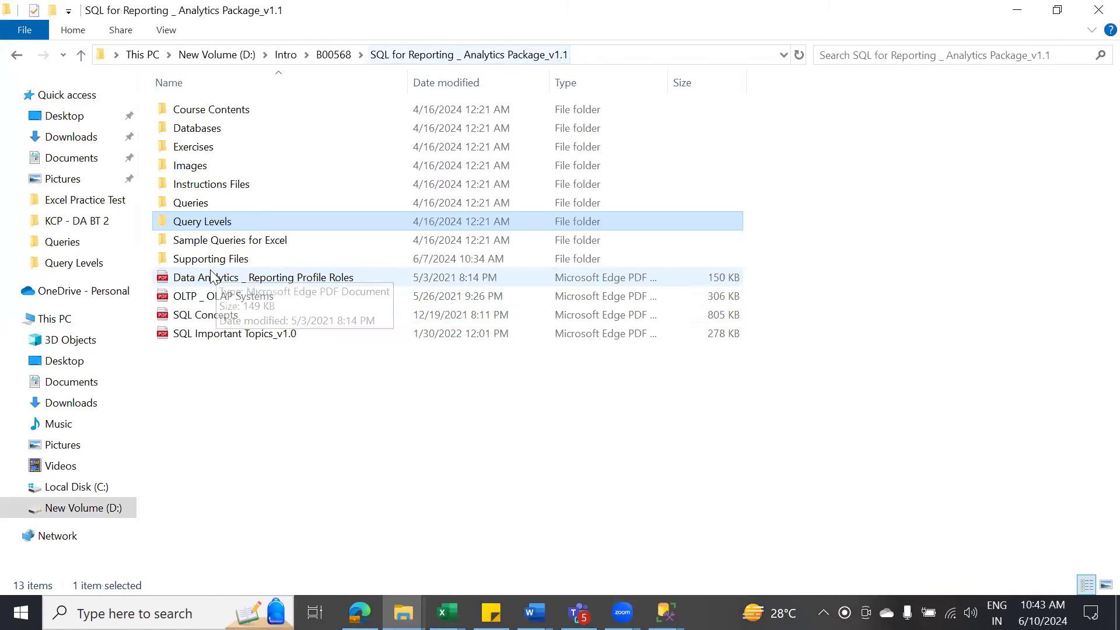
{"action": "left_click", "coordinate": [213, 188]}
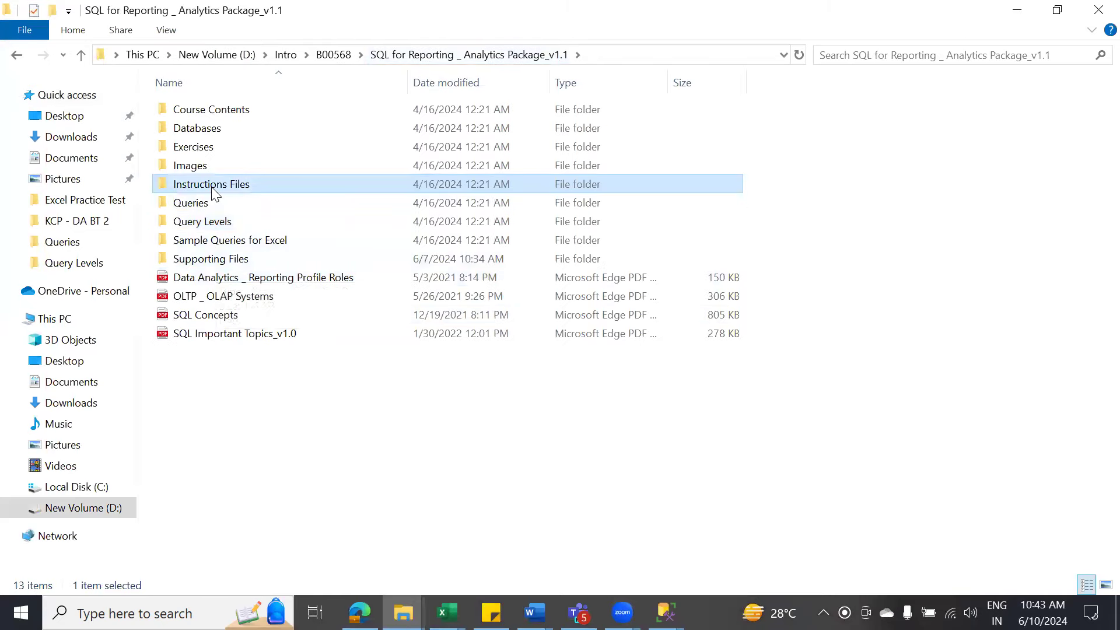
{"action": "double_click", "coordinate": [213, 187]}
Step: Open the '4_Creating a user and granting…' PDF in Edge and scroll to the New Login steps
{"action": "left_click", "coordinate": [245, 191]}
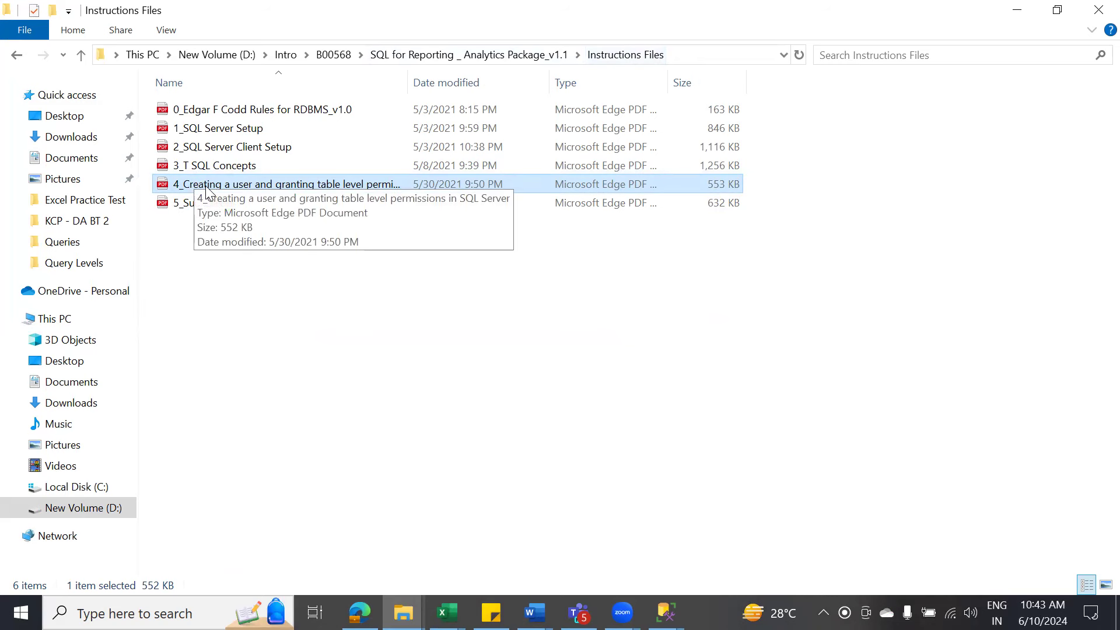
{"action": "double_click", "coordinate": [325, 186]}
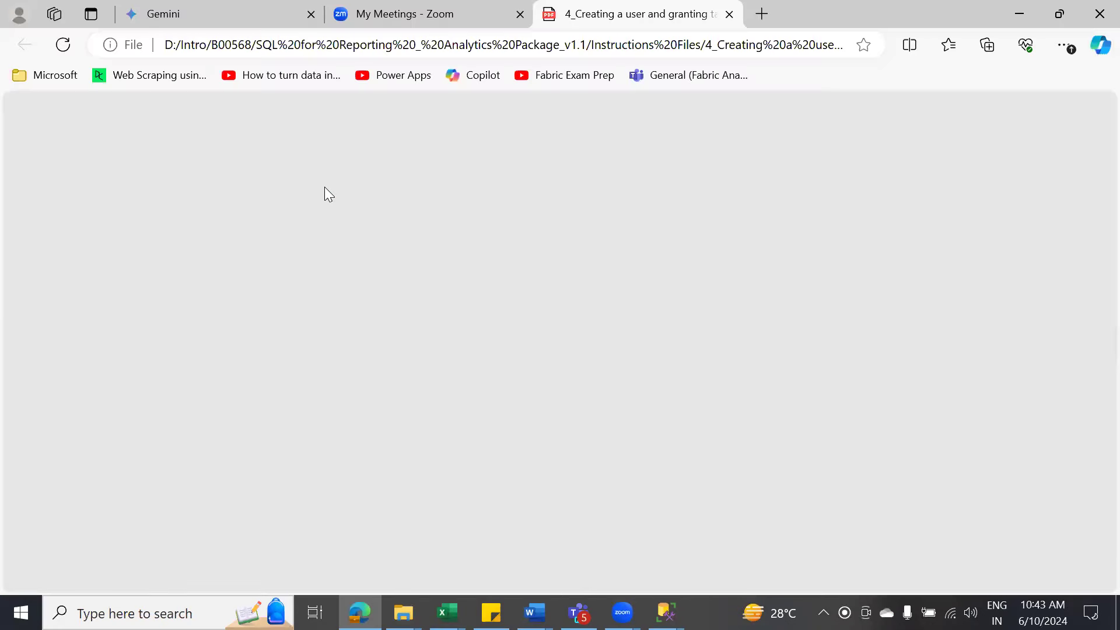
{"action": "scroll", "coordinate": [402, 294], "scroll_direction": "up", "scroll_amount": 15}
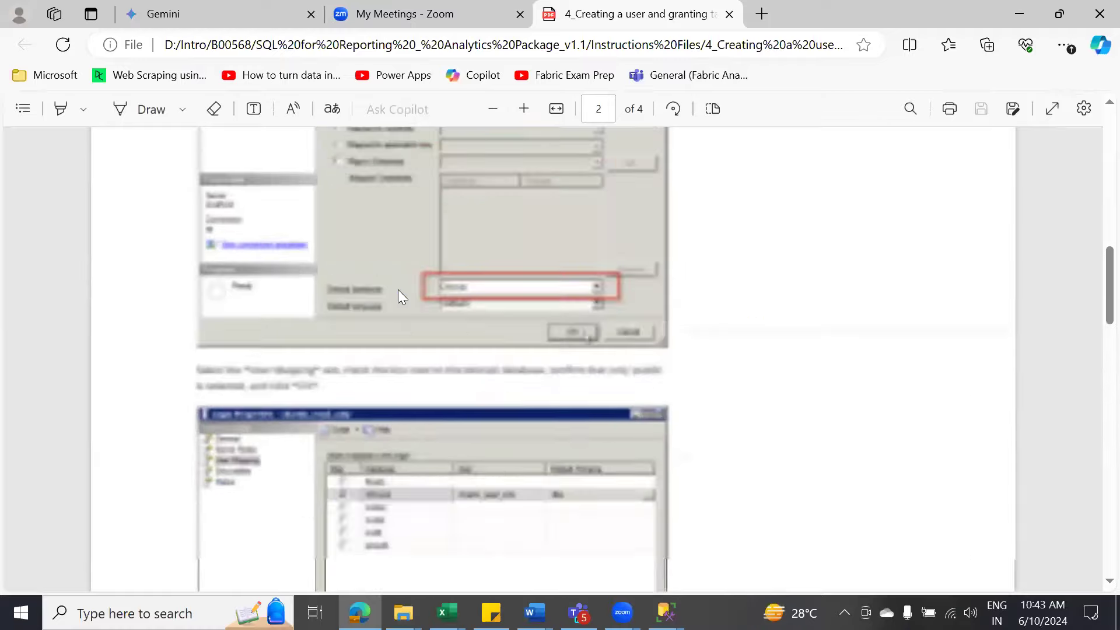
{"action": "scroll", "coordinate": [396, 294], "scroll_direction": "down", "scroll_amount": 2}
{"action": "scroll", "coordinate": [396, 294], "scroll_direction": "down", "scroll_amount": 1}
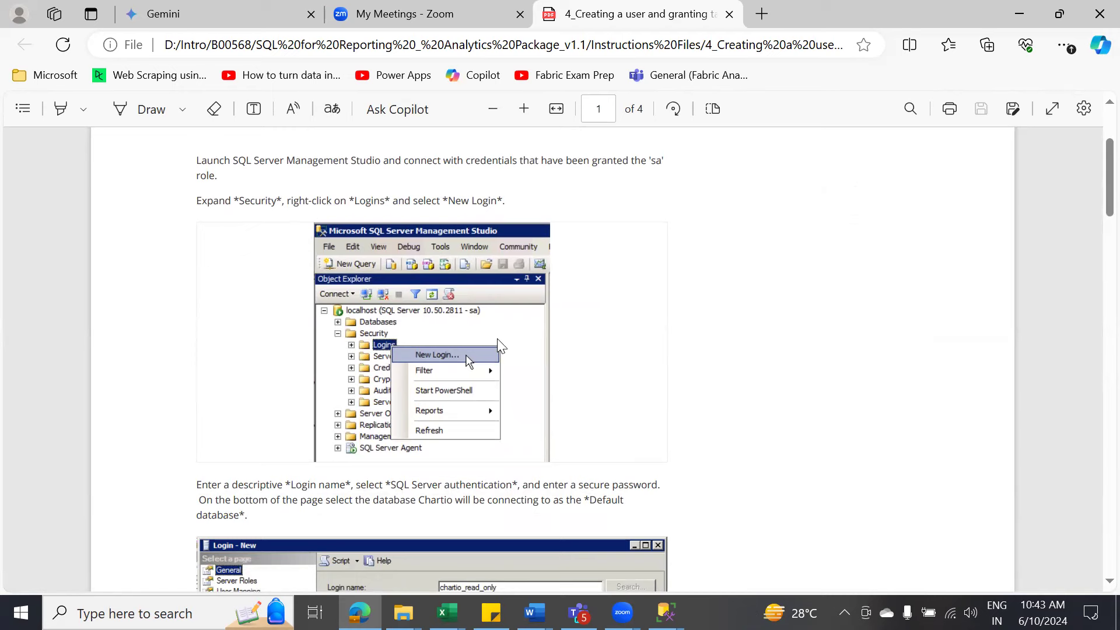
{"action": "scroll", "coordinate": [475, 344], "scroll_direction": "down", "scroll_amount": 3}
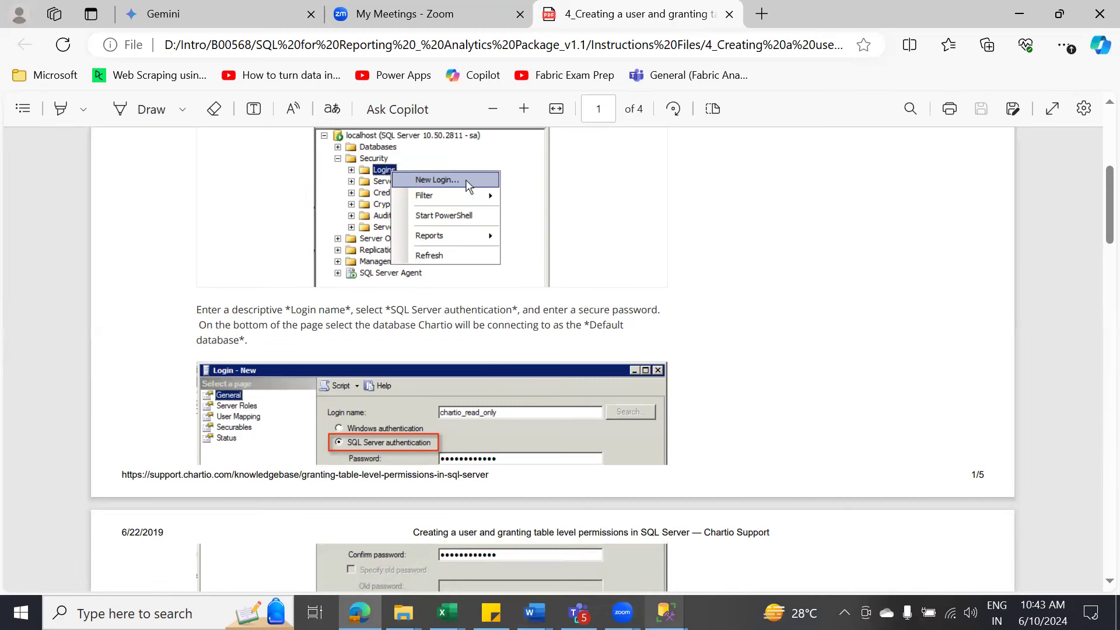
Step: Close the unfinished Login - New window and start a new login from Security > Logins
{"action": "mouse_move", "coordinate": [667, 613]}
{"action": "left_click", "coordinate": [678, 552]}
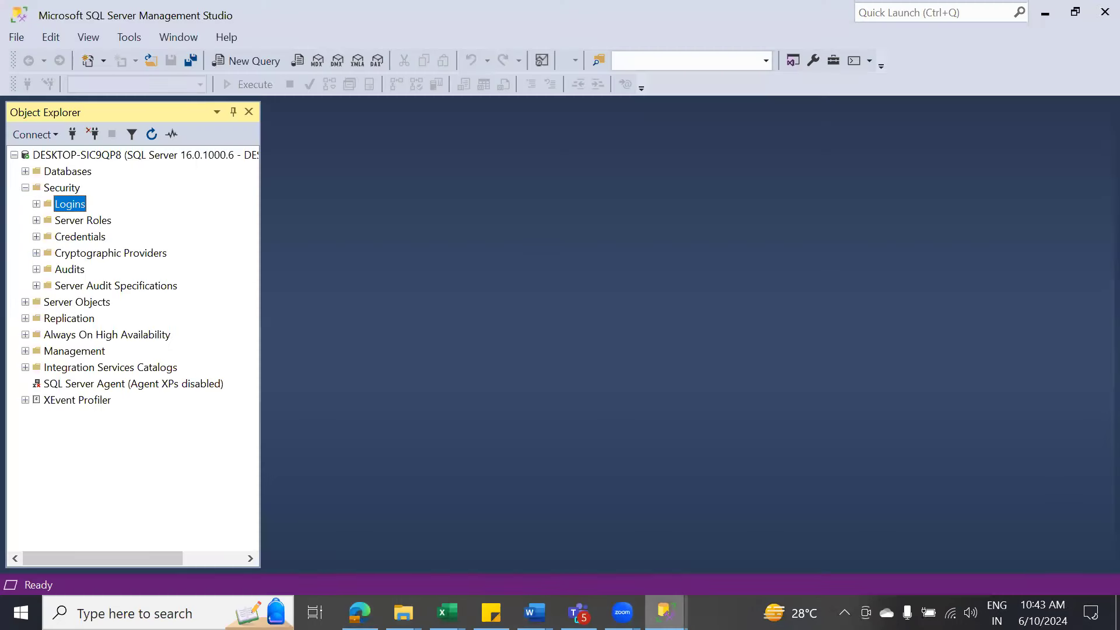
{"action": "left_click", "coordinate": [799, 479]}
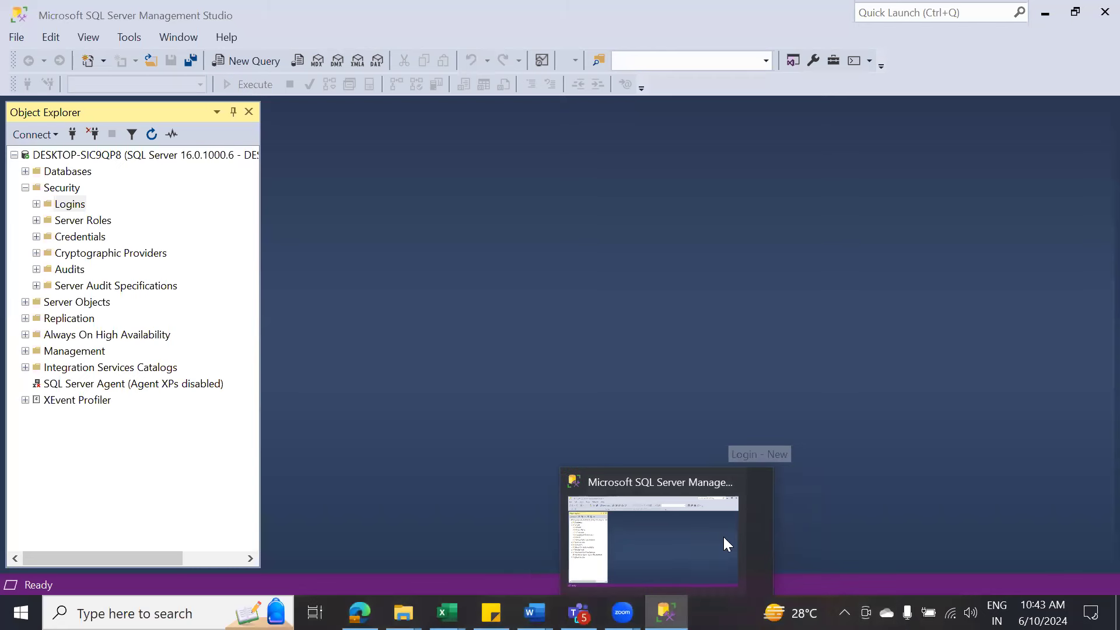
{"action": "right_click", "coordinate": [69, 210]}
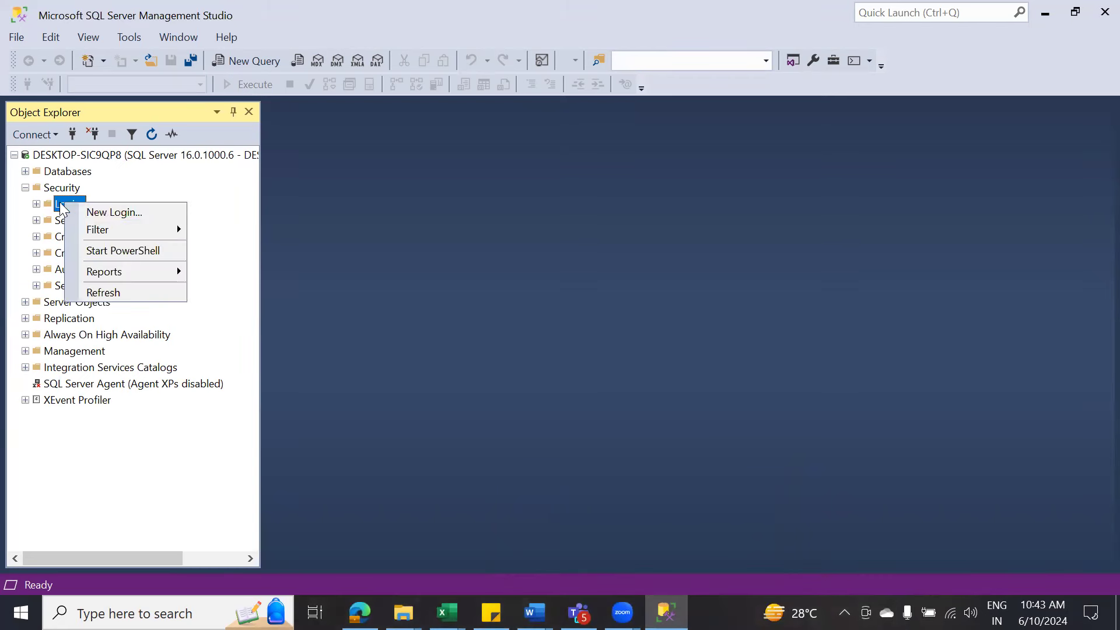
{"action": "left_click", "coordinate": [116, 214]}
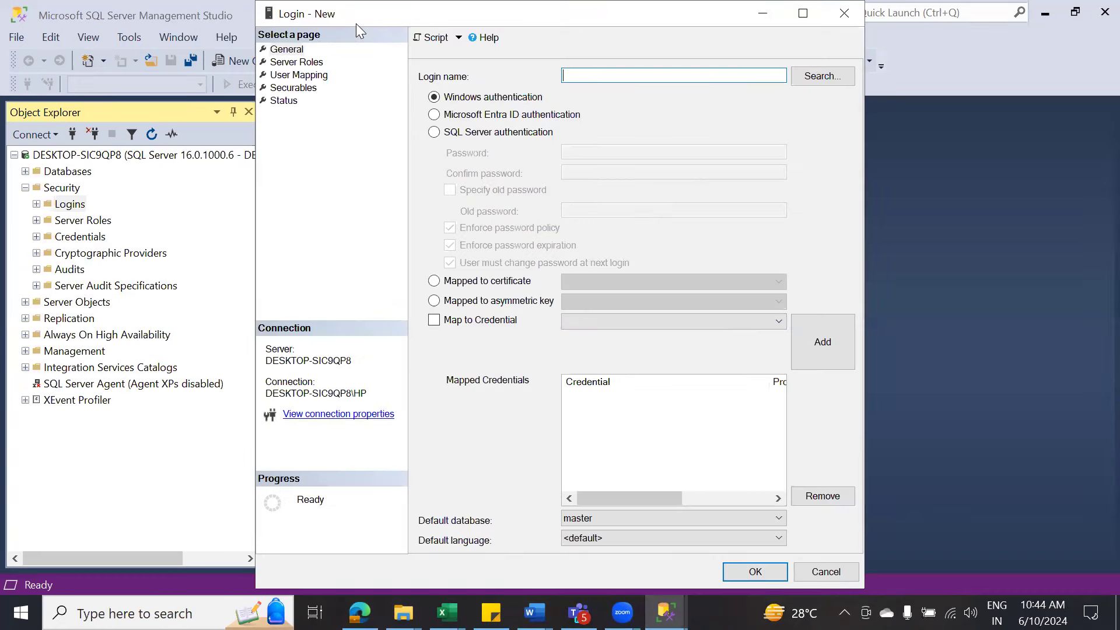
Step: Move the new login form down, check the PDF guide, then return to the form
{"action": "left_click_drag", "start_coordinate": [356, 23], "coordinate": [374, 78]}
{"action": "left_click", "coordinate": [360, 613]}
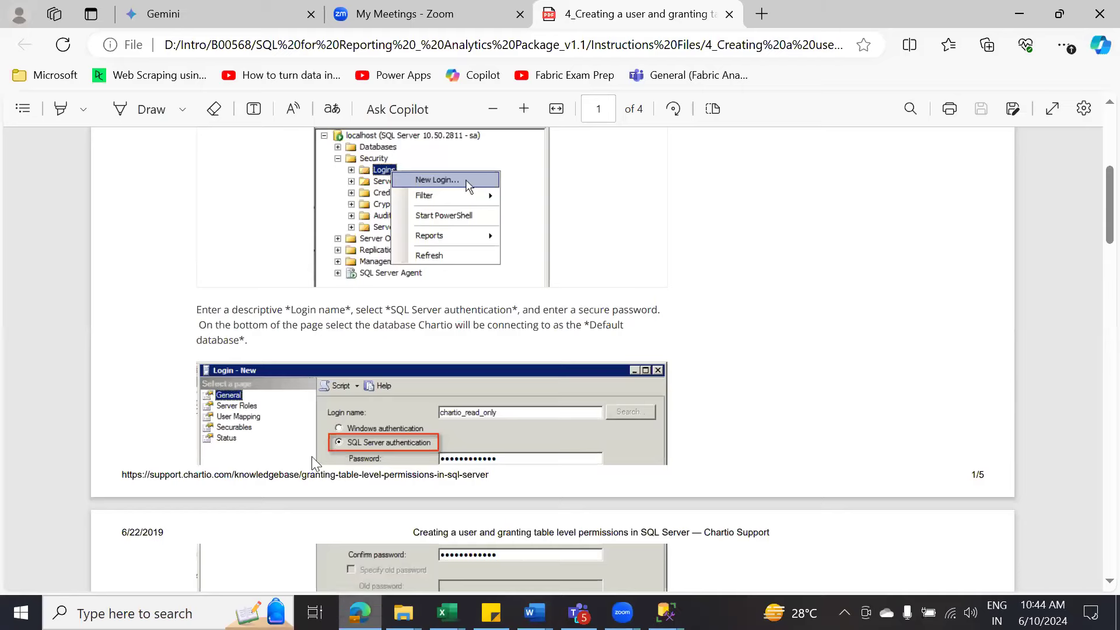
{"action": "scroll", "coordinate": [493, 412], "scroll_direction": "down", "scroll_amount": 3}
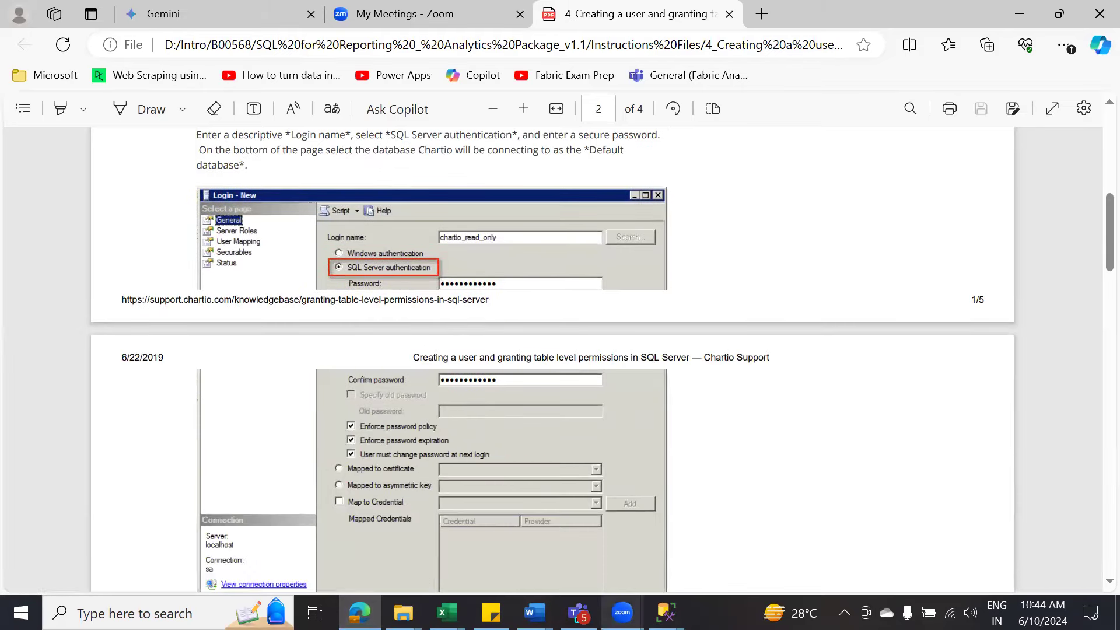
{"action": "mouse_move", "coordinate": [666, 613]}
{"action": "left_click", "coordinate": [753, 531]}
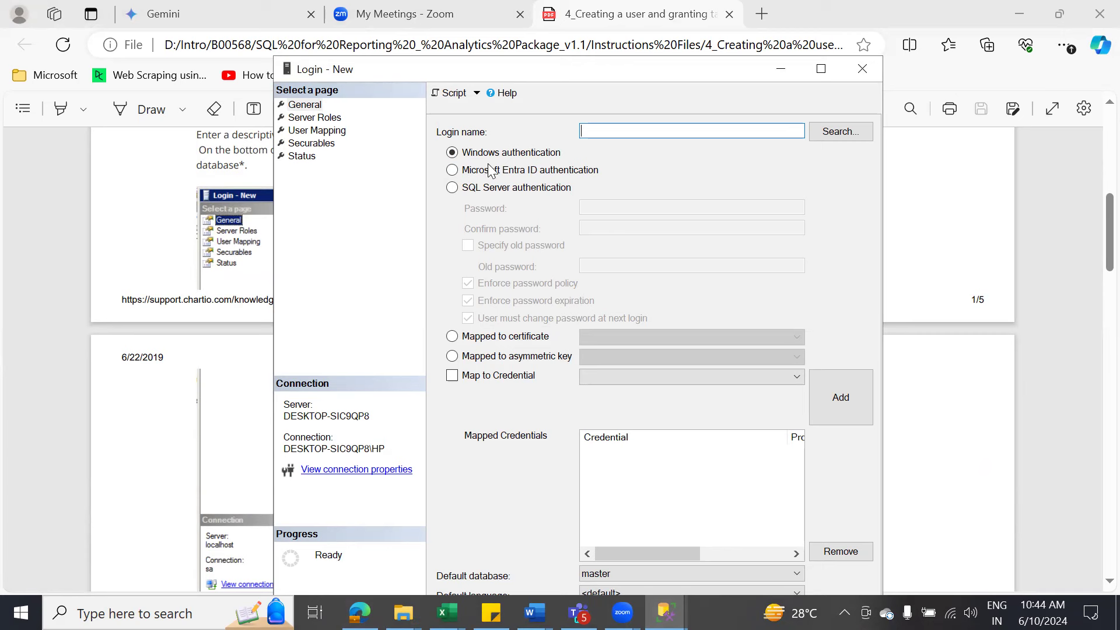
Step: Choose SQL Server authentication, name the login tmf_da1_user1, and enter and confirm its password
{"action": "left_click", "coordinate": [453, 188]}
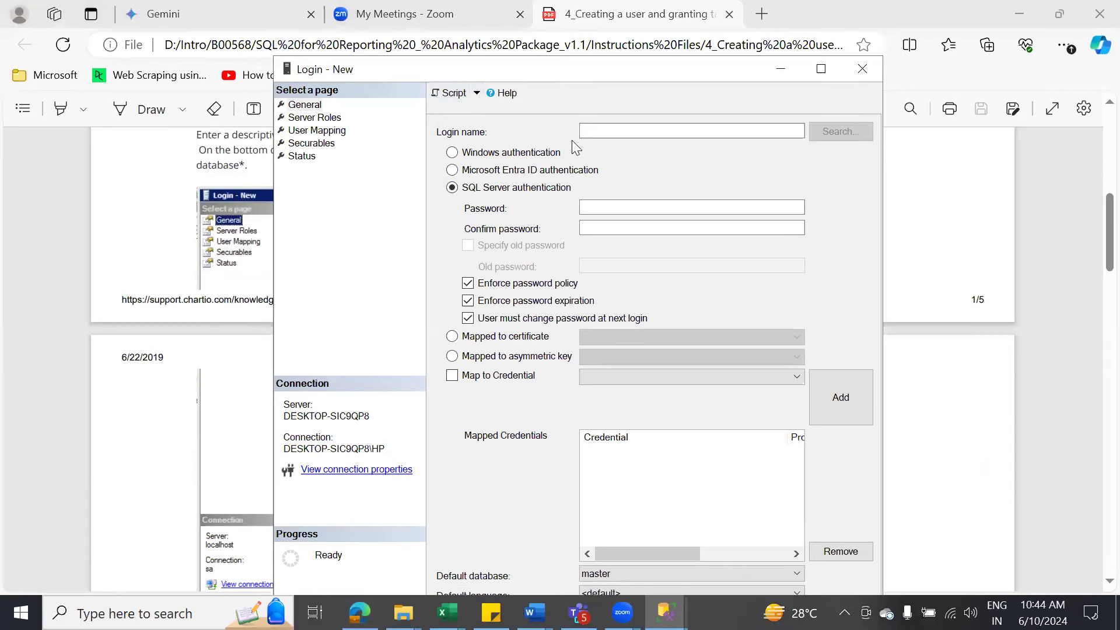
{"action": "left_click", "coordinate": [626, 134]}
{"action": "type", "text": "tmf"}
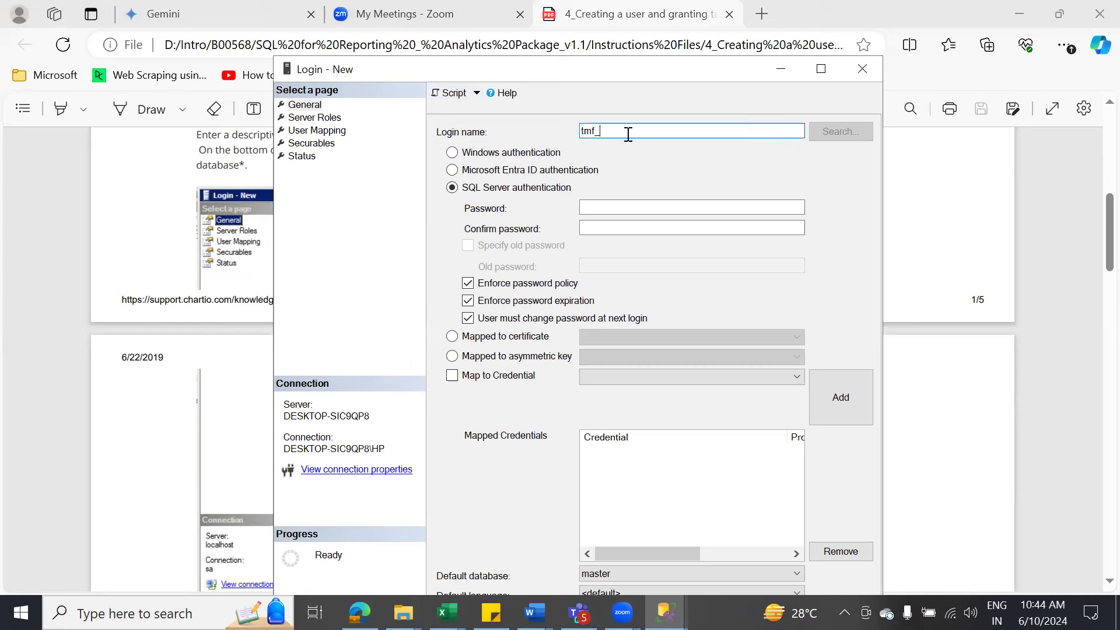
{"action": "type", "text": "_da1_user1"}
{"action": "left_click", "coordinate": [613, 213]}
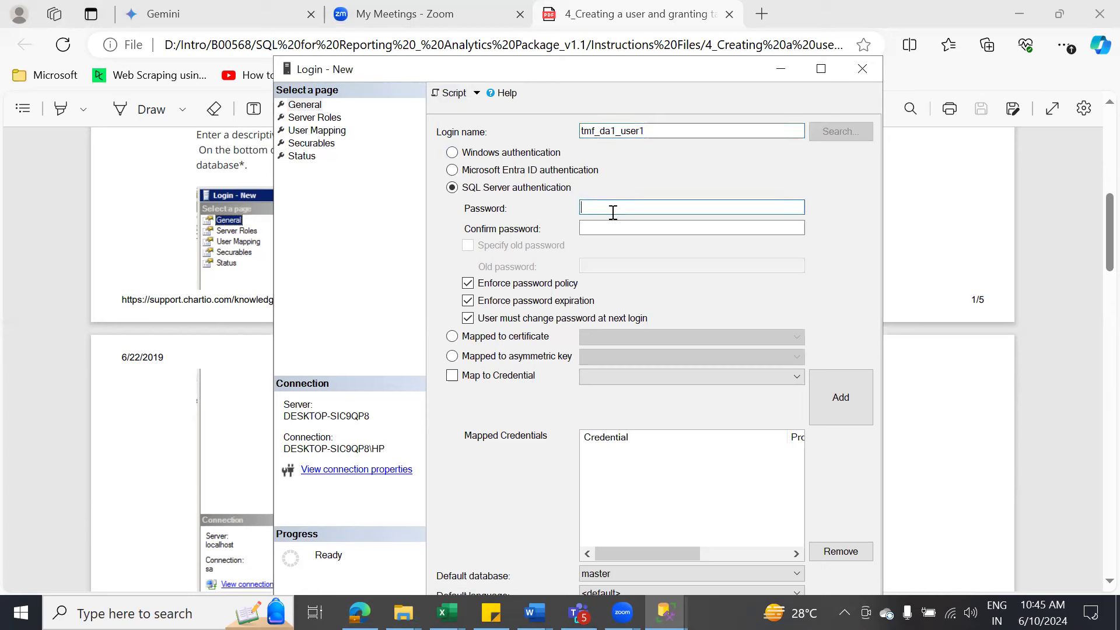
{"action": "type", "text": "••"}
{"action": "key", "text": "BackSpace"}
{"action": "key", "text": "BackSpace"}
{"action": "type", "text": "•••••••••"}
{"action": "key", "text": "Tab"}
{"action": "type", "text": "•••••"}
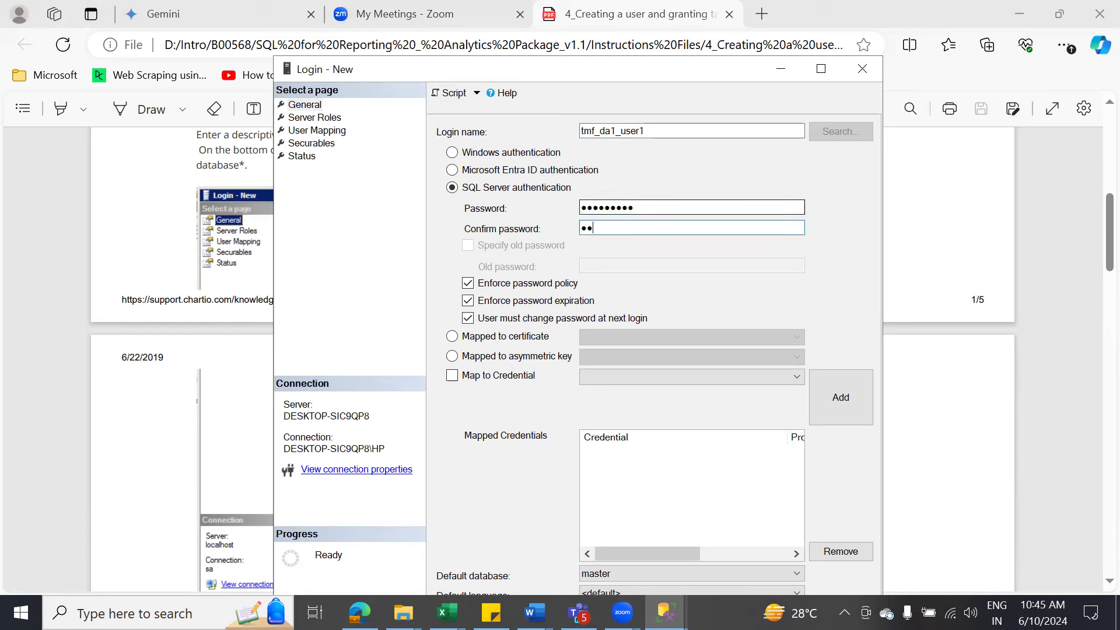
{"action": "type", "text": "••••"}
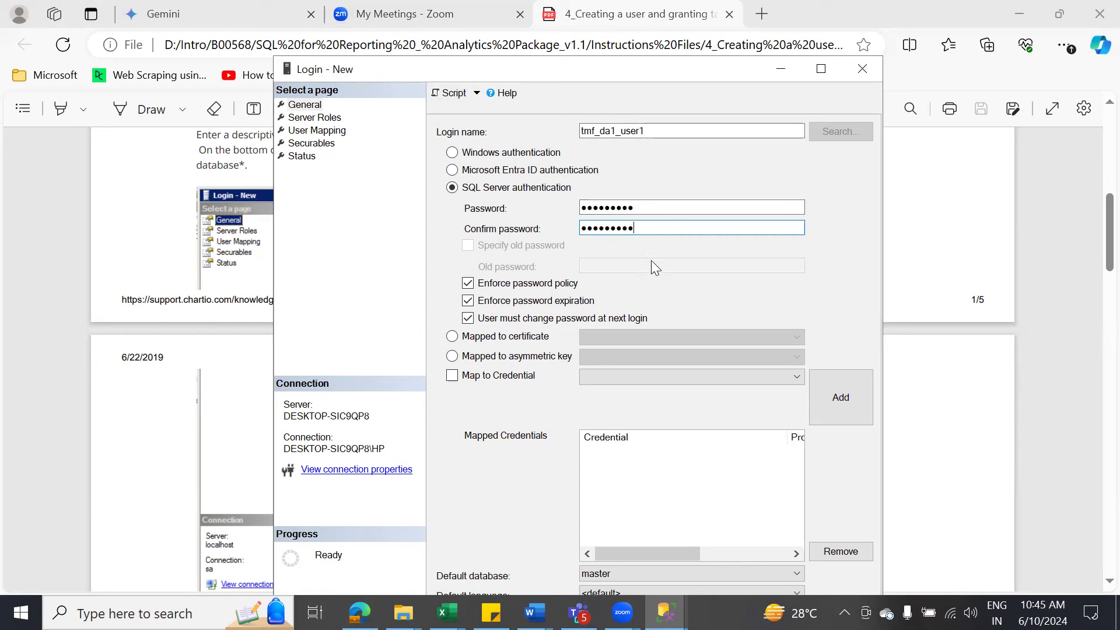
Step: Read the guide's next step in the PDF and return to the login form
{"action": "left_click", "coordinate": [359, 612]}
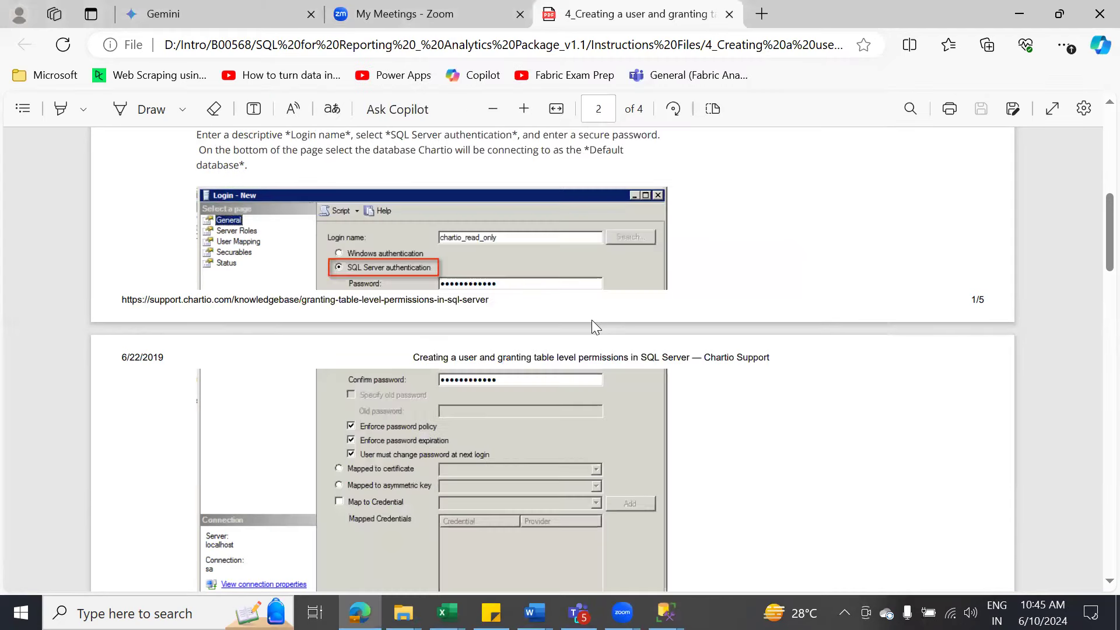
{"action": "scroll", "coordinate": [592, 320], "scroll_direction": "down", "scroll_amount": 1}
{"action": "scroll", "coordinate": [592, 324], "scroll_direction": "down", "scroll_amount": 3}
{"action": "scroll", "coordinate": [484, 251], "scroll_direction": "up", "scroll_amount": 7}
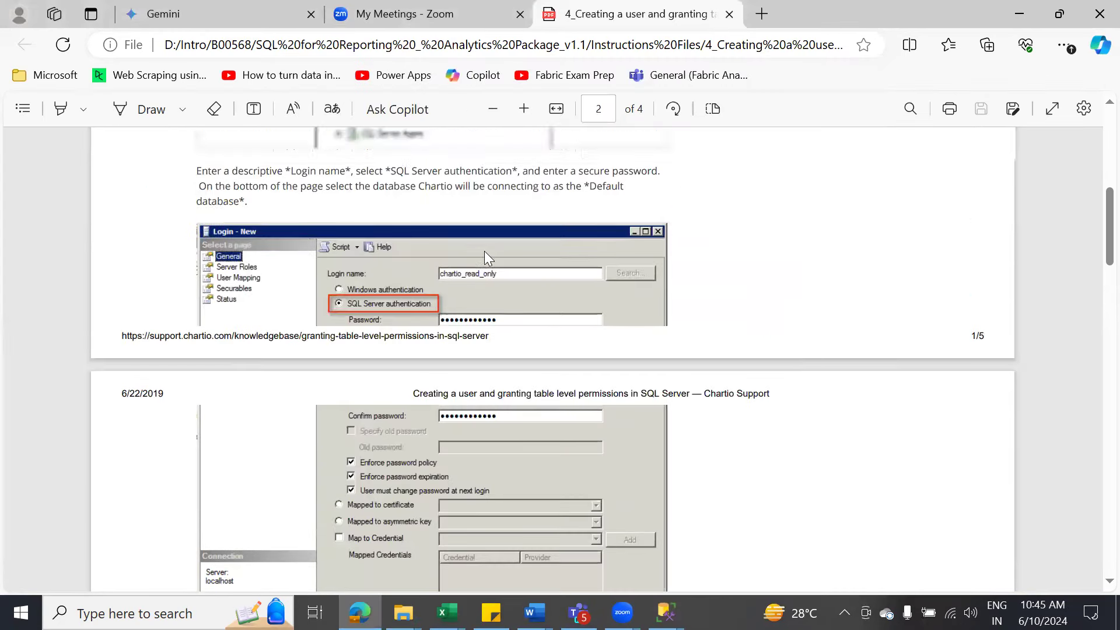
{"action": "scroll", "coordinate": [528, 389], "scroll_direction": "down", "scroll_amount": 4}
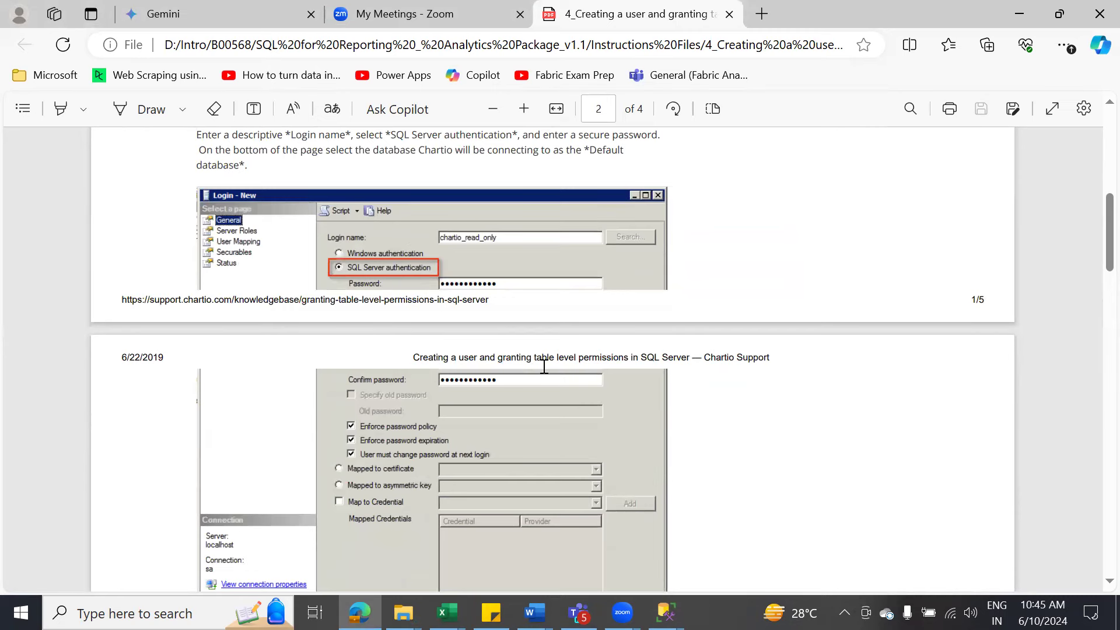
{"action": "scroll", "coordinate": [544, 367], "scroll_direction": "down", "scroll_amount": 5}
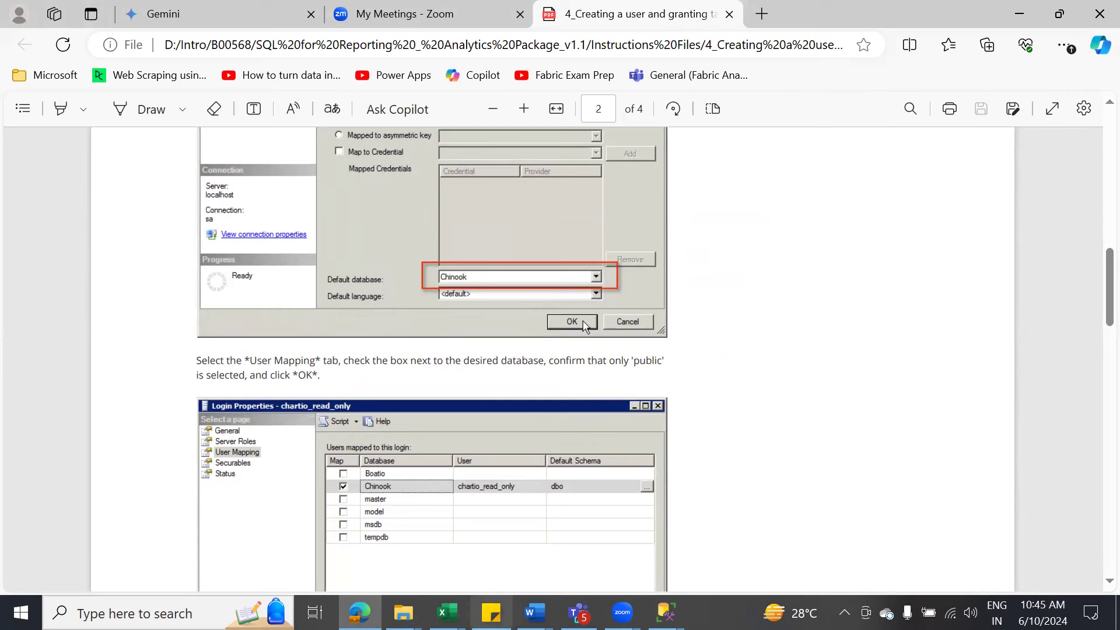
{"action": "left_click", "coordinate": [665, 613]}
Step: Review the guide's User Mapping step, then bring the new login form back
{"action": "left_click", "coordinate": [715, 575]}
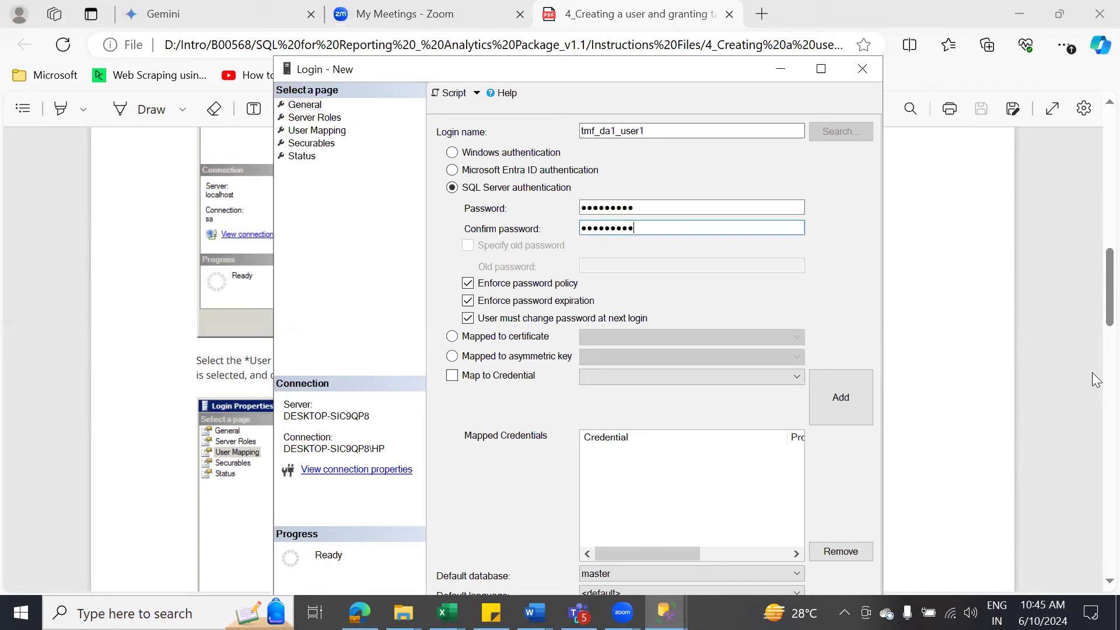
{"action": "left_click", "coordinate": [1095, 341]}
{"action": "scroll", "coordinate": [1095, 342], "scroll_direction": "down", "scroll_amount": 2}
{"action": "scroll", "coordinate": [1094, 327], "scroll_direction": "down", "scroll_amount": 3}
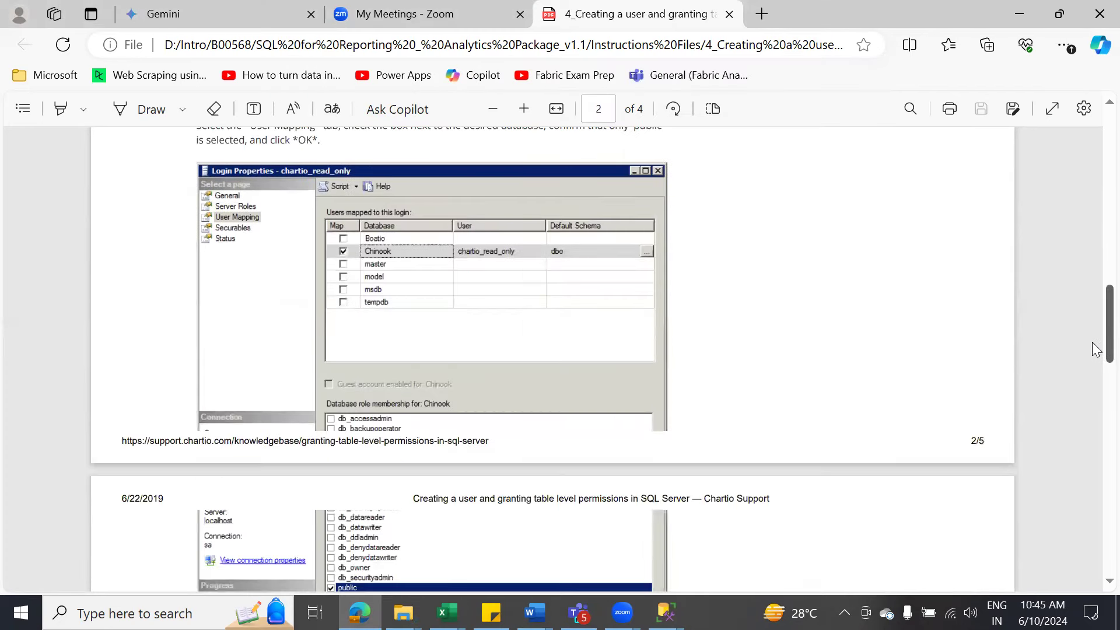
{"action": "scroll", "coordinate": [1093, 325], "scroll_direction": "up", "scroll_amount": 3}
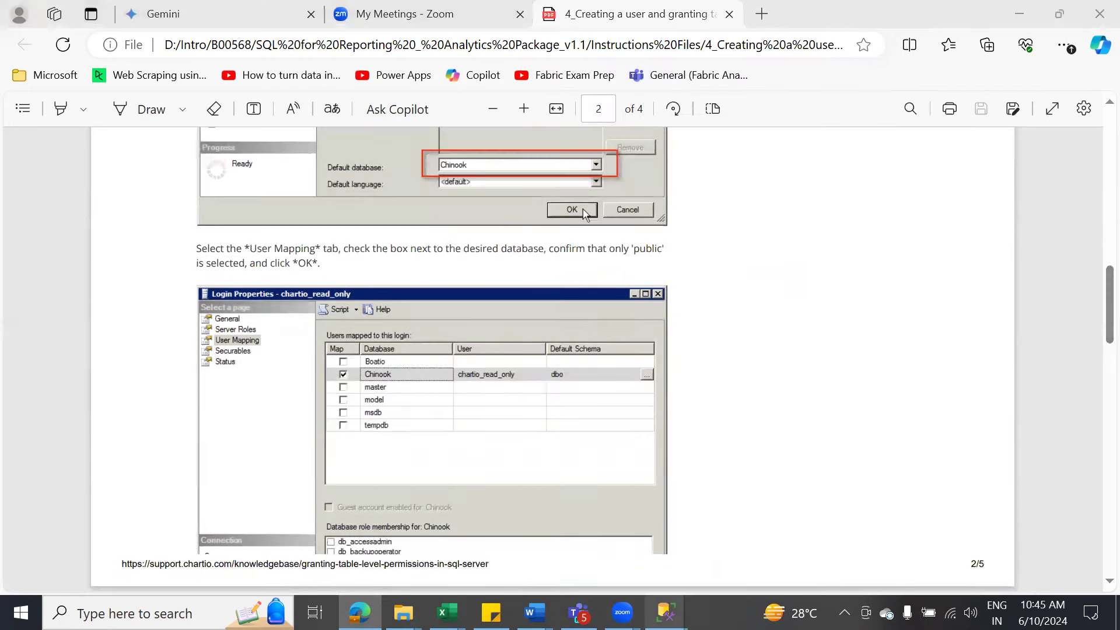
{"action": "mouse_move", "coordinate": [665, 613]}
{"action": "left_click", "coordinate": [723, 545]}
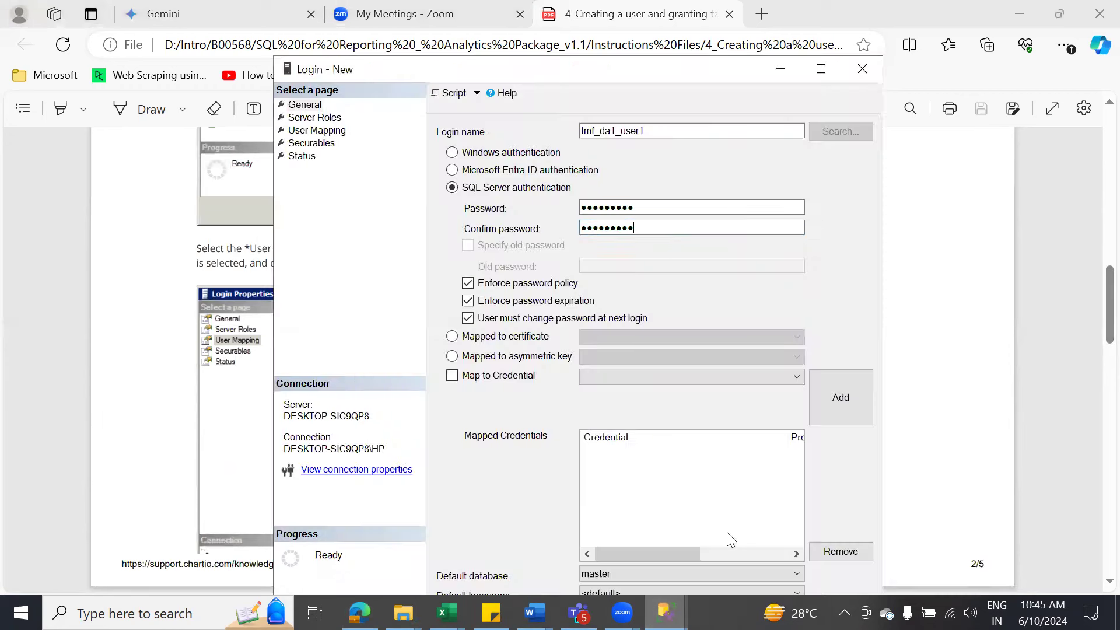
Step: Set tmfda1 as the default database, maximize the dialog, and confirm with OK
{"action": "left_click", "coordinate": [635, 576]}
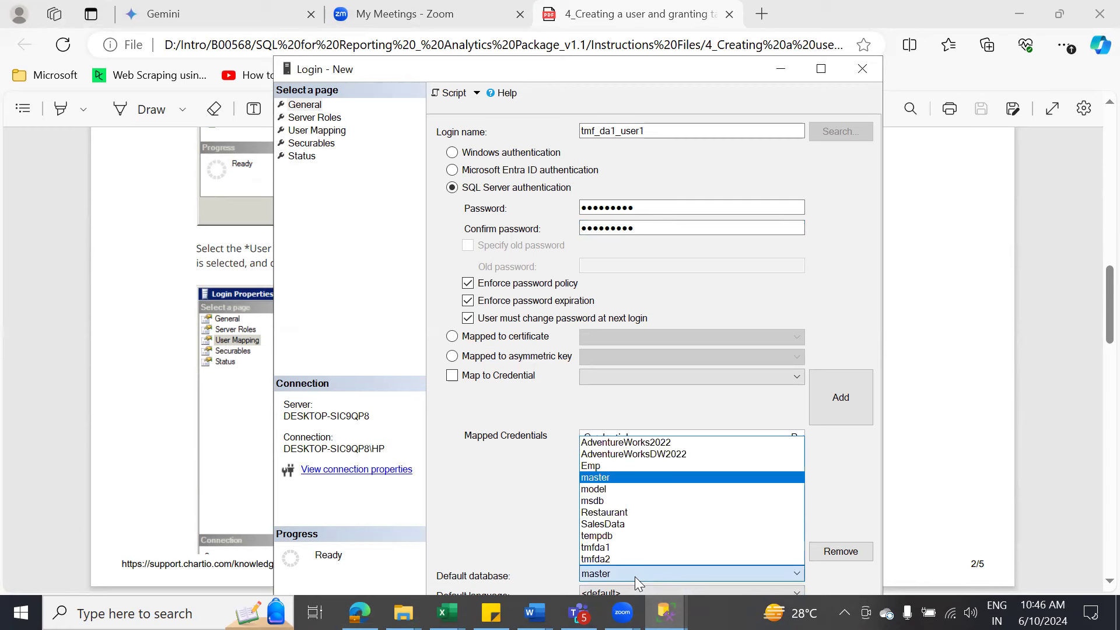
{"action": "left_click", "coordinate": [620, 547]}
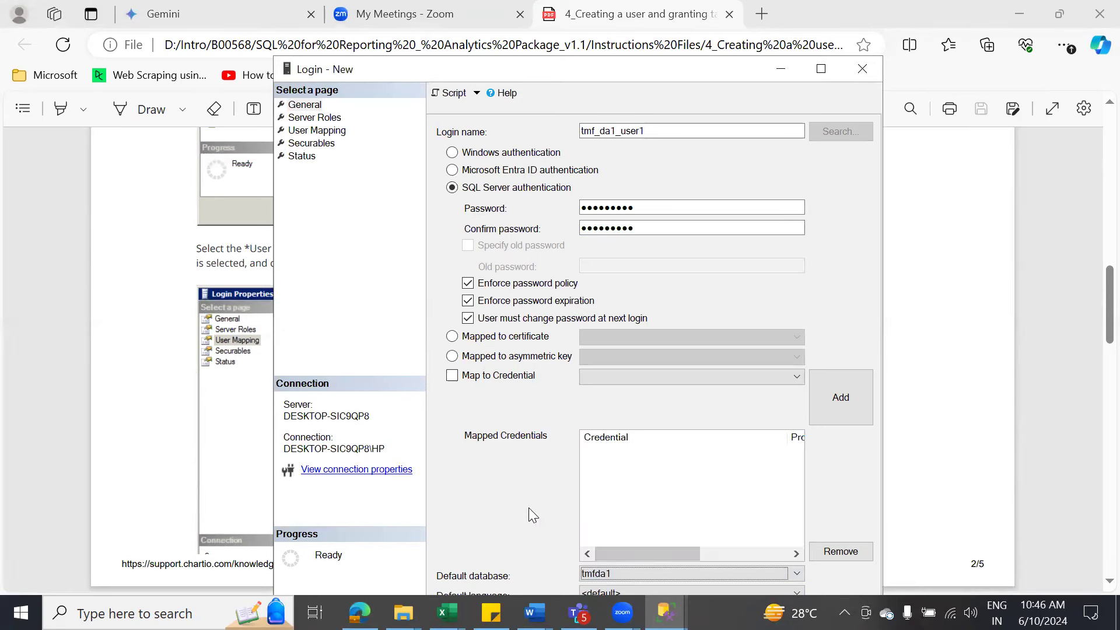
{"action": "left_click", "coordinate": [821, 68]}
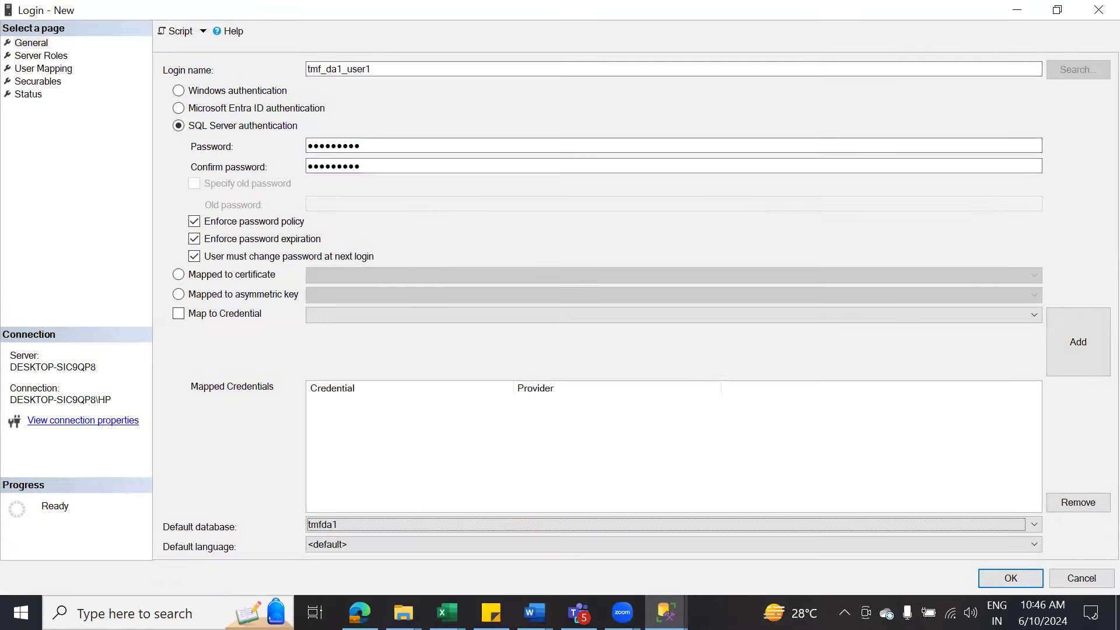
{"action": "left_click", "coordinate": [360, 613]}
{"action": "scroll", "coordinate": [595, 457], "scroll_direction": "down", "scroll_amount": 3}
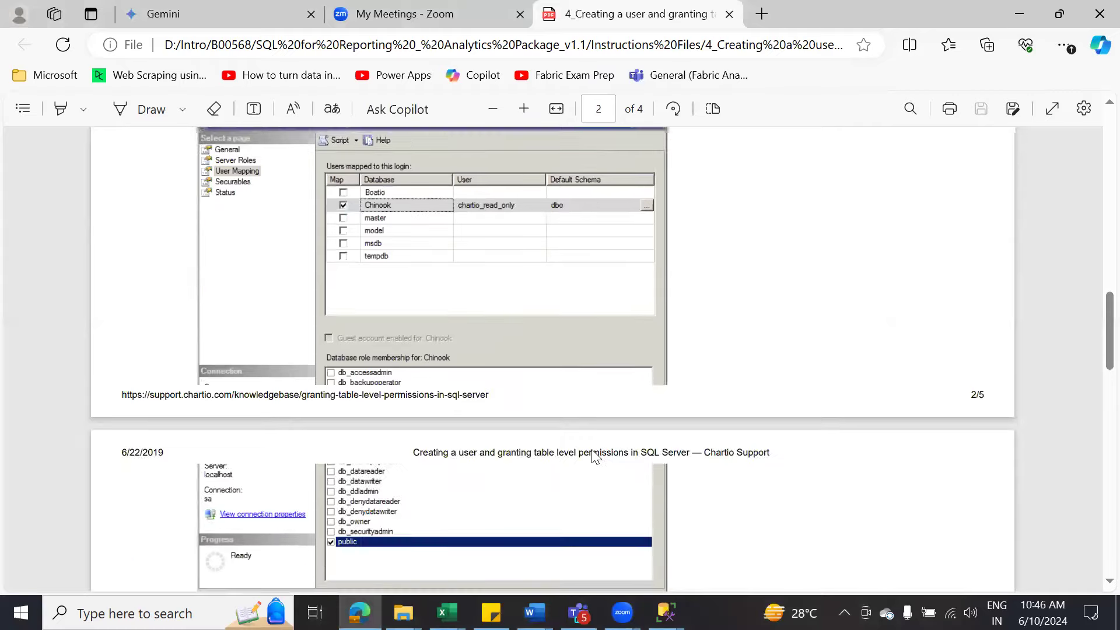
{"action": "scroll", "coordinate": [525, 351], "scroll_direction": "up", "scroll_amount": 5}
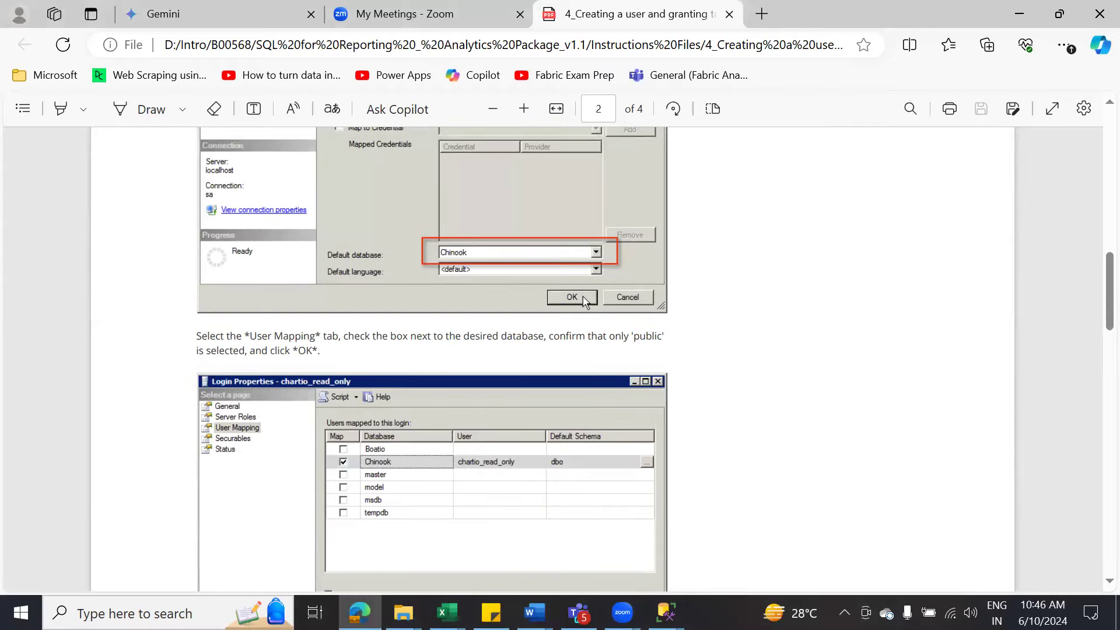
{"action": "left_click", "coordinate": [666, 612]}
{"action": "left_click", "coordinate": [742, 565]}
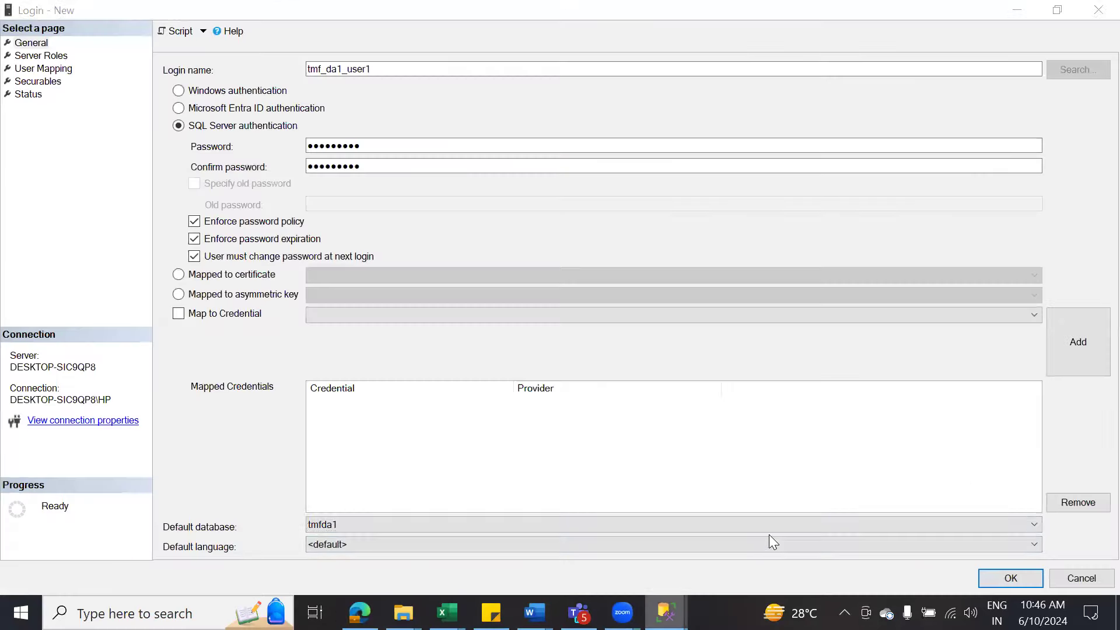
{"action": "left_click", "coordinate": [1006, 582]}
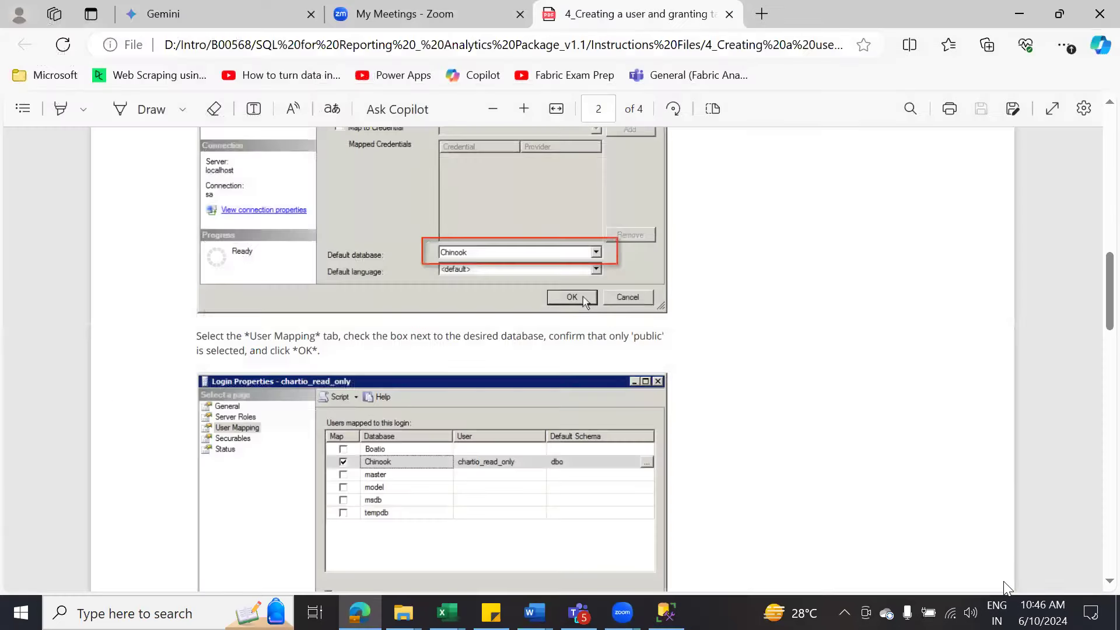
Step: Locate tmf_da1_user1 under Security > Logins and expand the tmfda1 database's Tables
{"action": "left_click", "coordinate": [666, 613]}
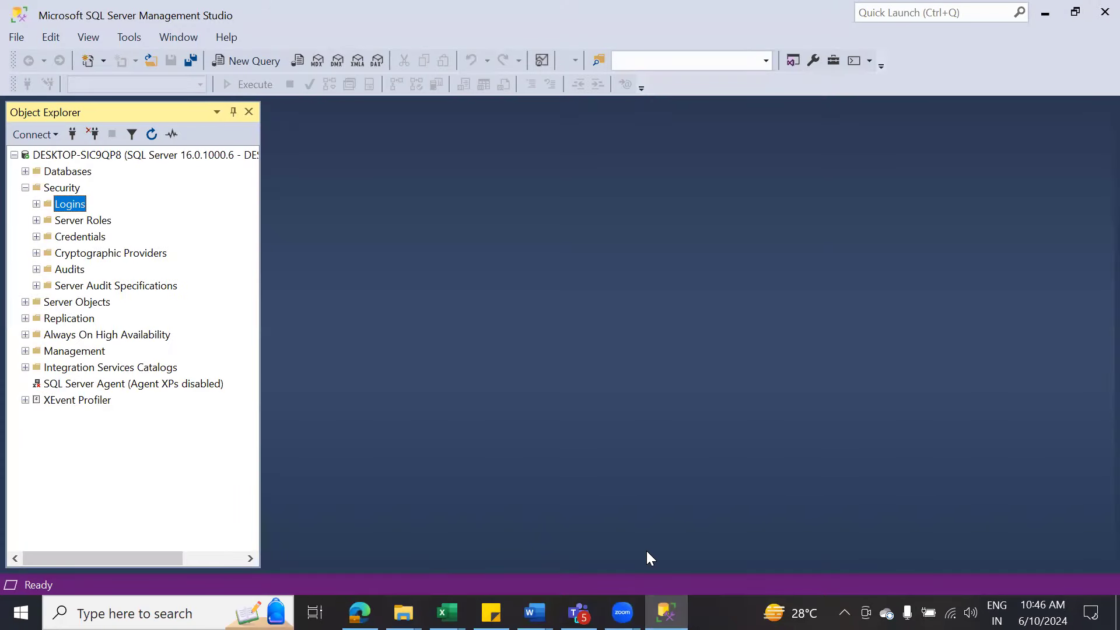
{"action": "left_click", "coordinate": [36, 205]}
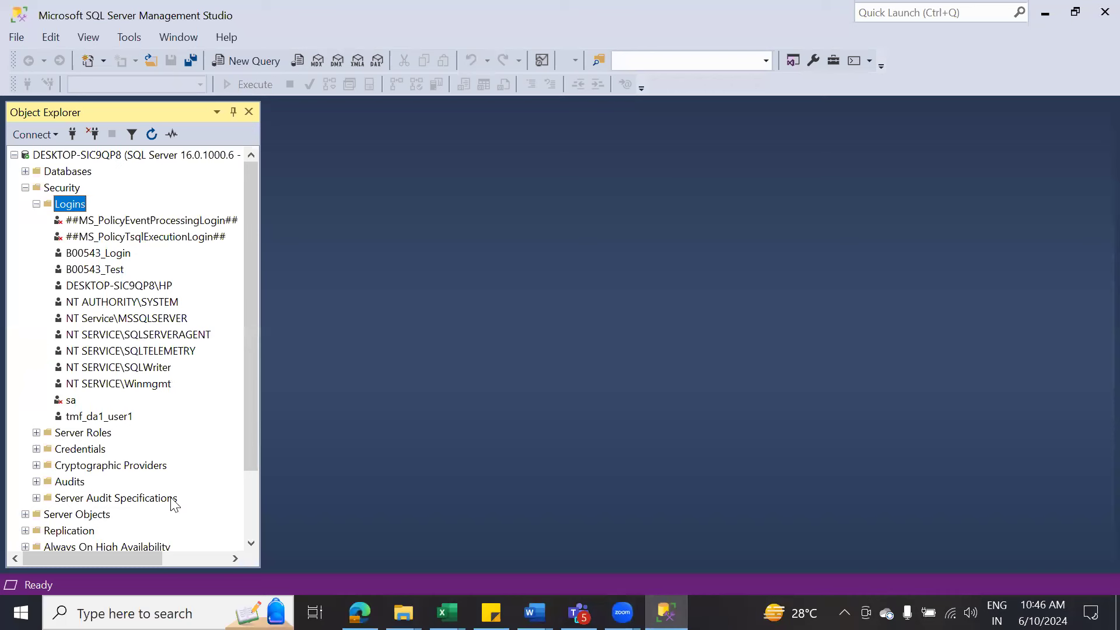
{"action": "left_click", "coordinate": [104, 421]}
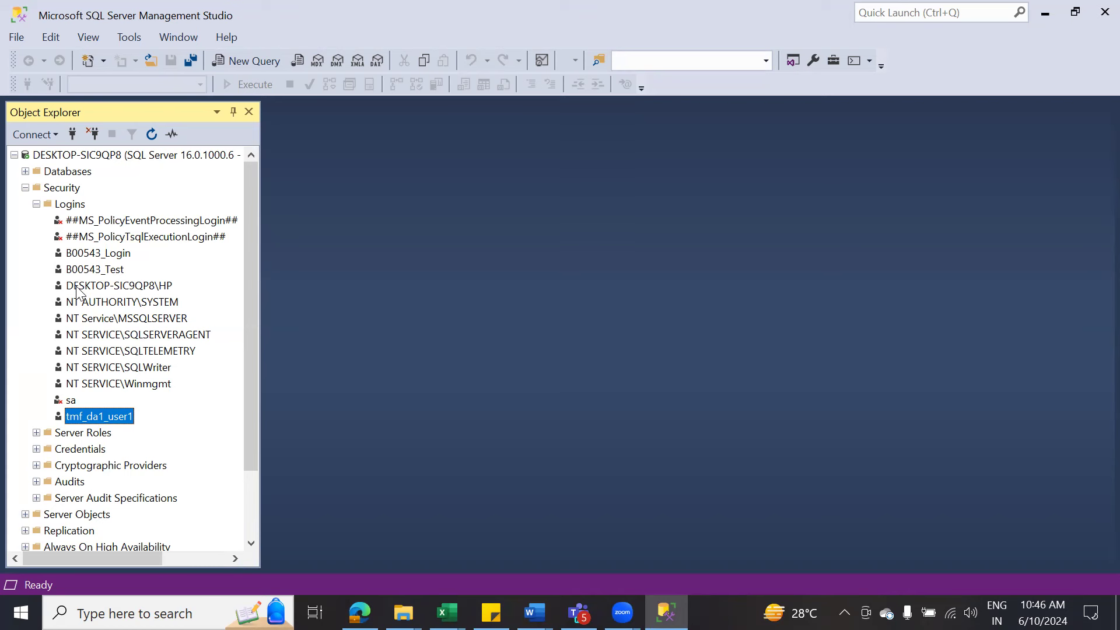
{"action": "left_click", "coordinate": [25, 171]}
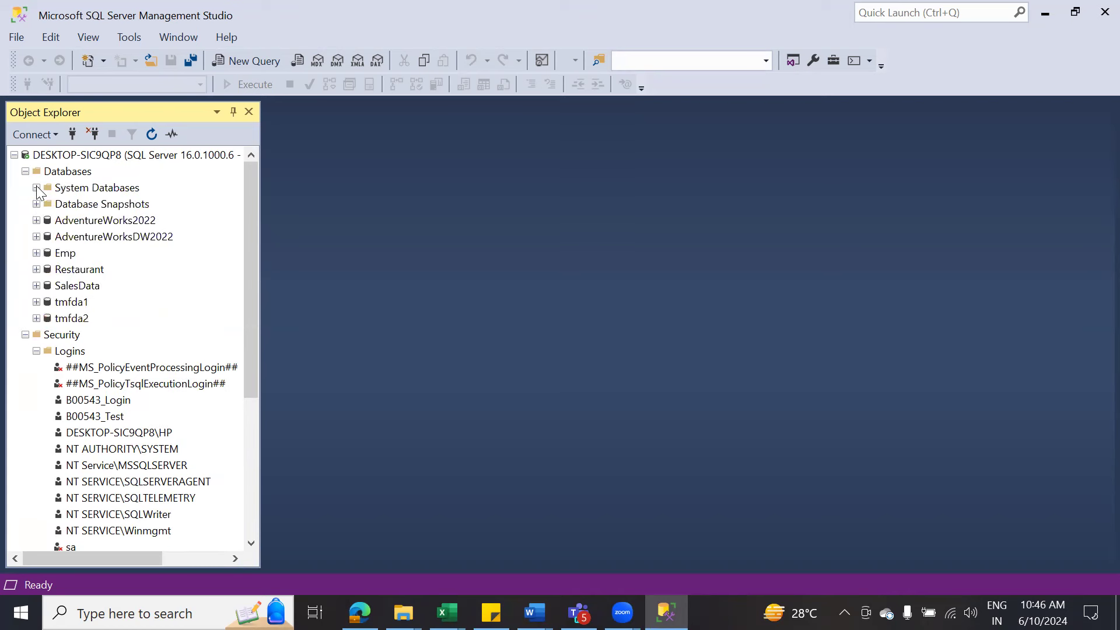
{"action": "left_click", "coordinate": [36, 301]}
{"action": "left_click", "coordinate": [47, 334]}
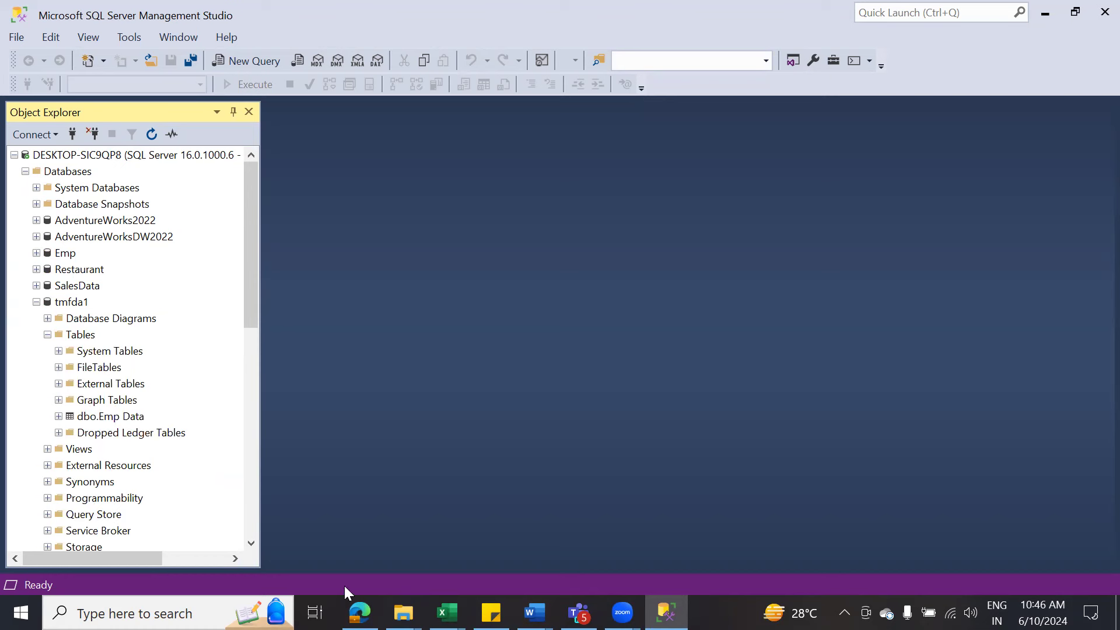
Step: Review the PDF guide, then select the tmf_da1_user1 login in Object Explorer
{"action": "left_click", "coordinate": [360, 613]}
{"action": "scroll", "coordinate": [607, 391], "scroll_direction": "down", "scroll_amount": 3}
{"action": "scroll", "coordinate": [366, 257], "scroll_direction": "up", "scroll_amount": 3}
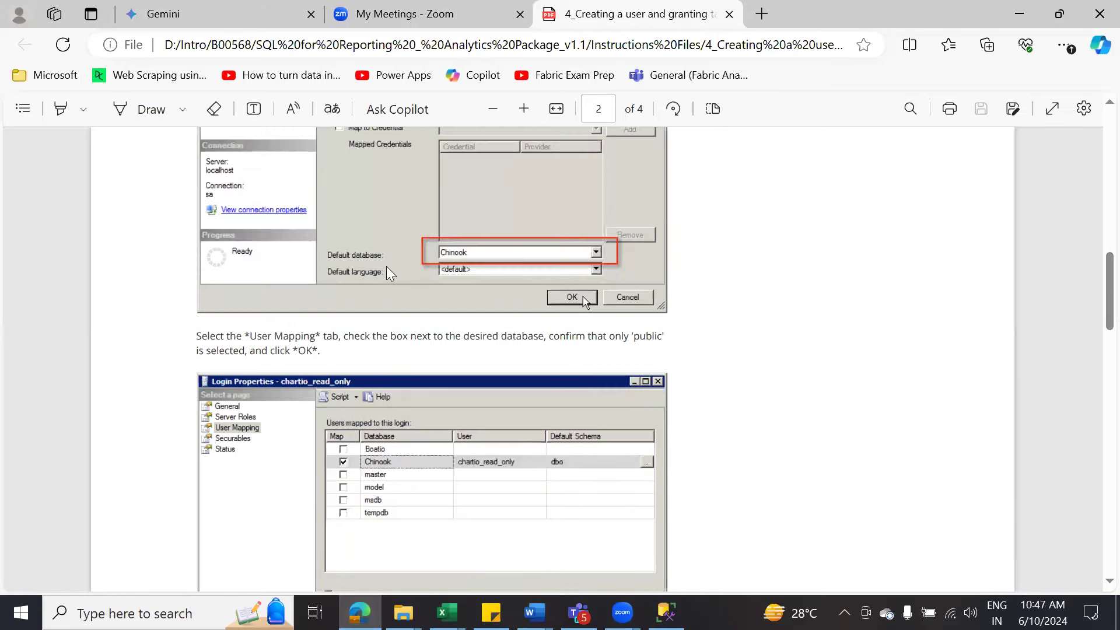
{"action": "scroll", "coordinate": [386, 266], "scroll_direction": "up", "scroll_amount": 2}
{"action": "scroll", "coordinate": [387, 265], "scroll_direction": "down", "scroll_amount": 2}
{"action": "scroll", "coordinate": [393, 264], "scroll_direction": "up", "scroll_amount": 3}
{"action": "left_click", "coordinate": [667, 613]}
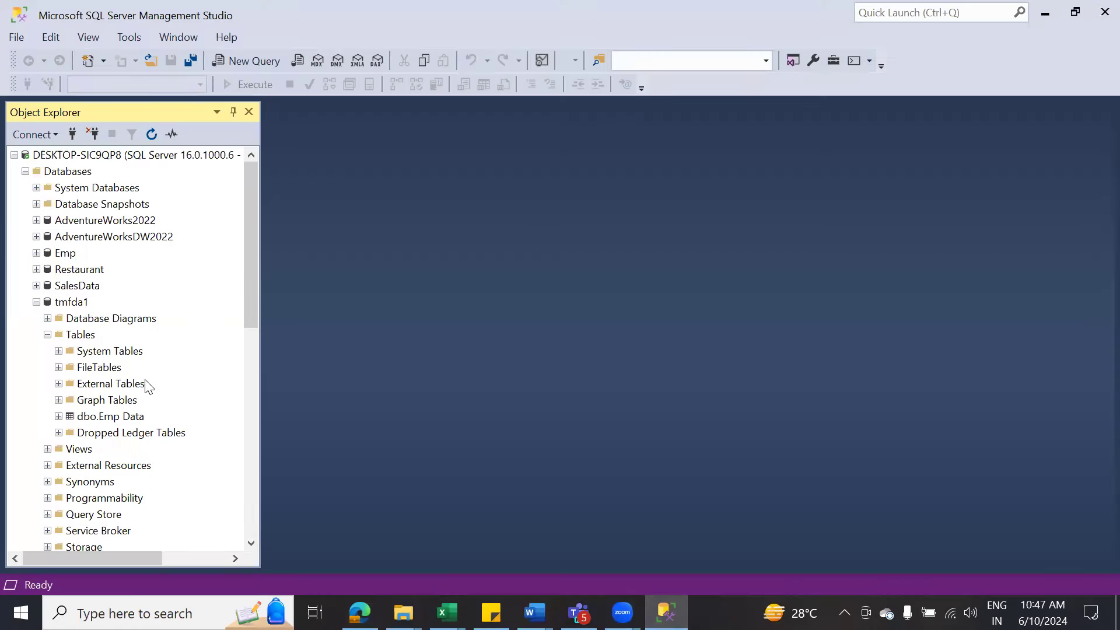
{"action": "scroll", "coordinate": [149, 387], "scroll_direction": "down", "scroll_amount": 2}
{"action": "scroll", "coordinate": [163, 386], "scroll_direction": "down", "scroll_amount": 5}
{"action": "left_click", "coordinate": [99, 482]}
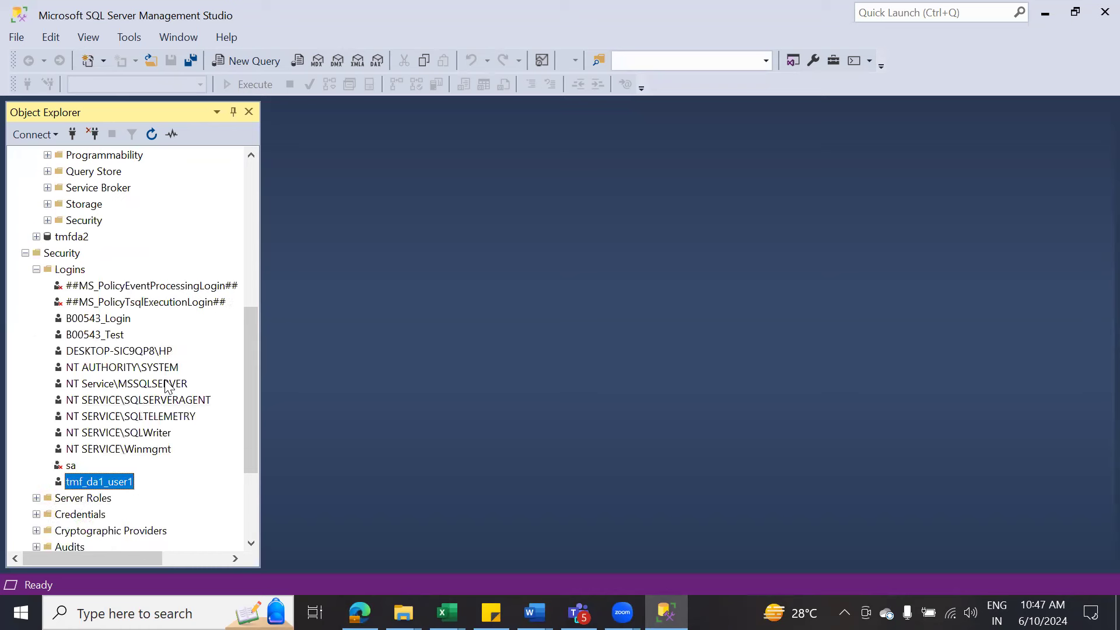
Step: Map tmf_da1_user1 to tmfda1 with public and db_accessadmin roles, then check guide page 3
{"action": "right_click", "coordinate": [107, 481]}
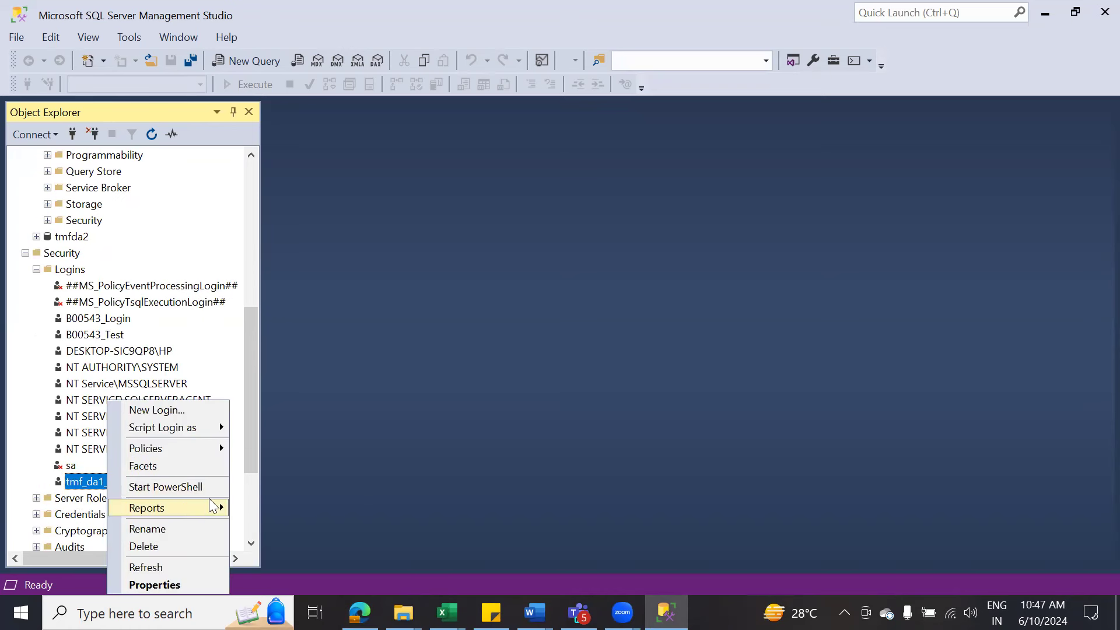
{"action": "left_click", "coordinate": [155, 585]}
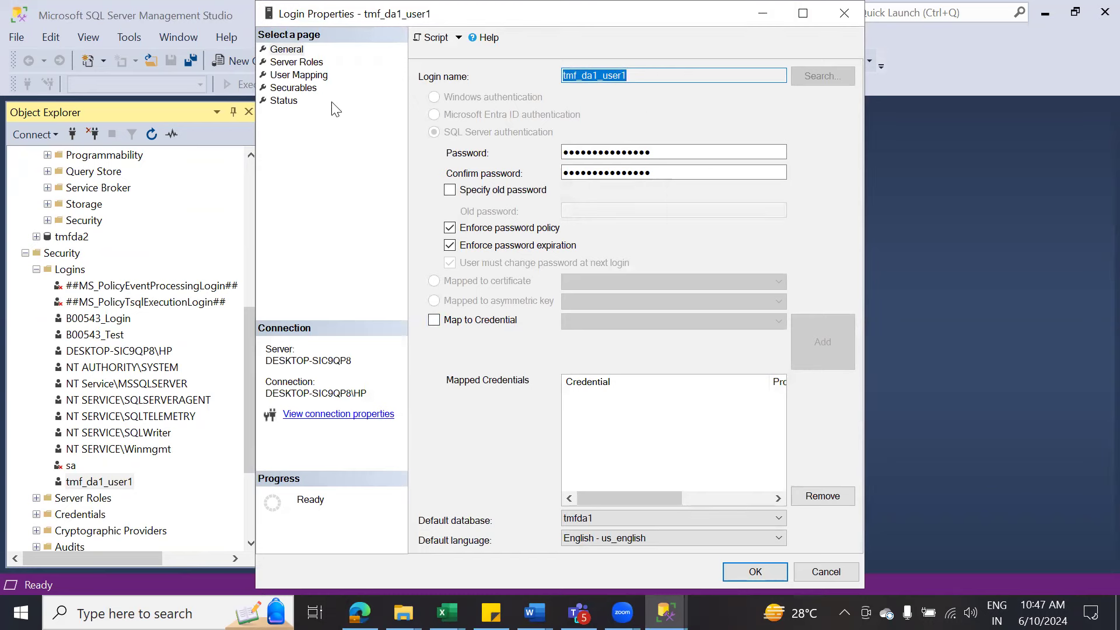
{"action": "left_click", "coordinate": [301, 75]}
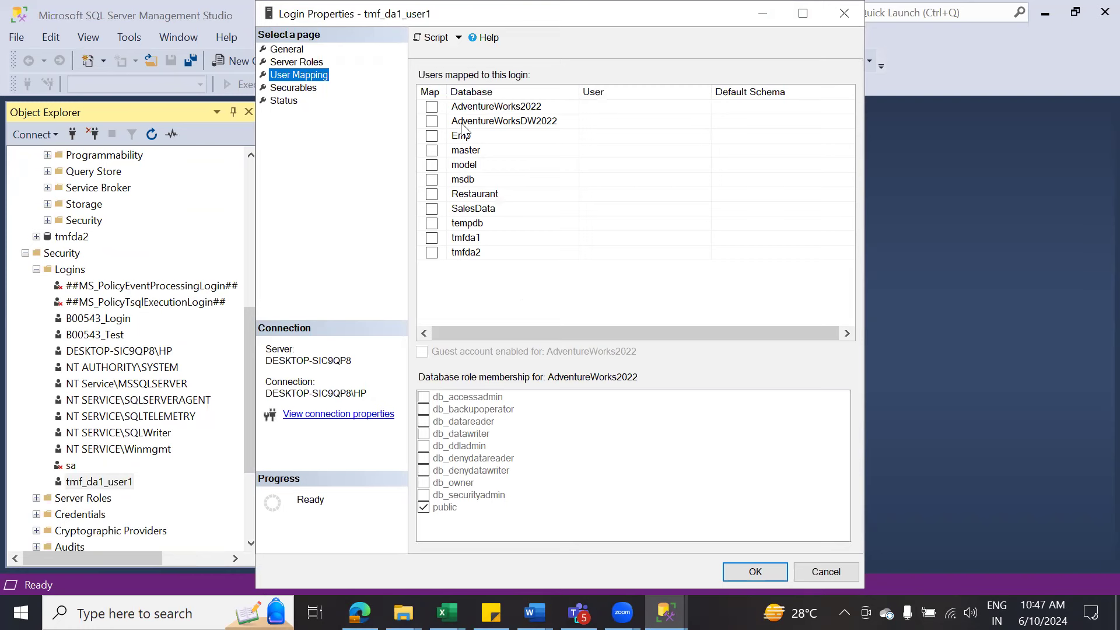
{"action": "left_click", "coordinate": [432, 238]}
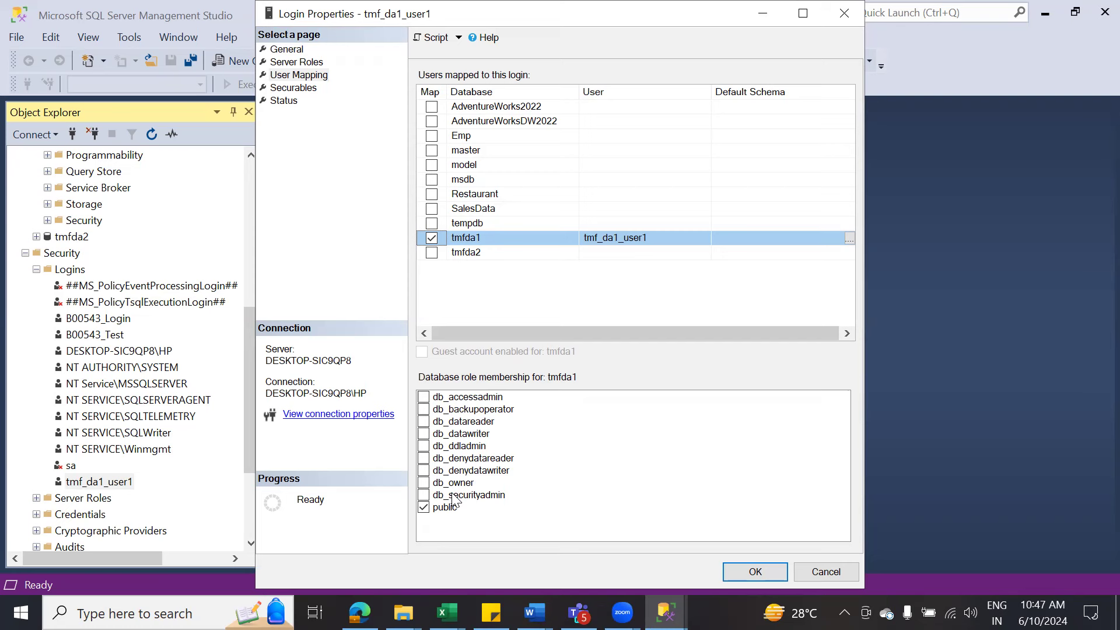
{"action": "left_click", "coordinate": [425, 509]}
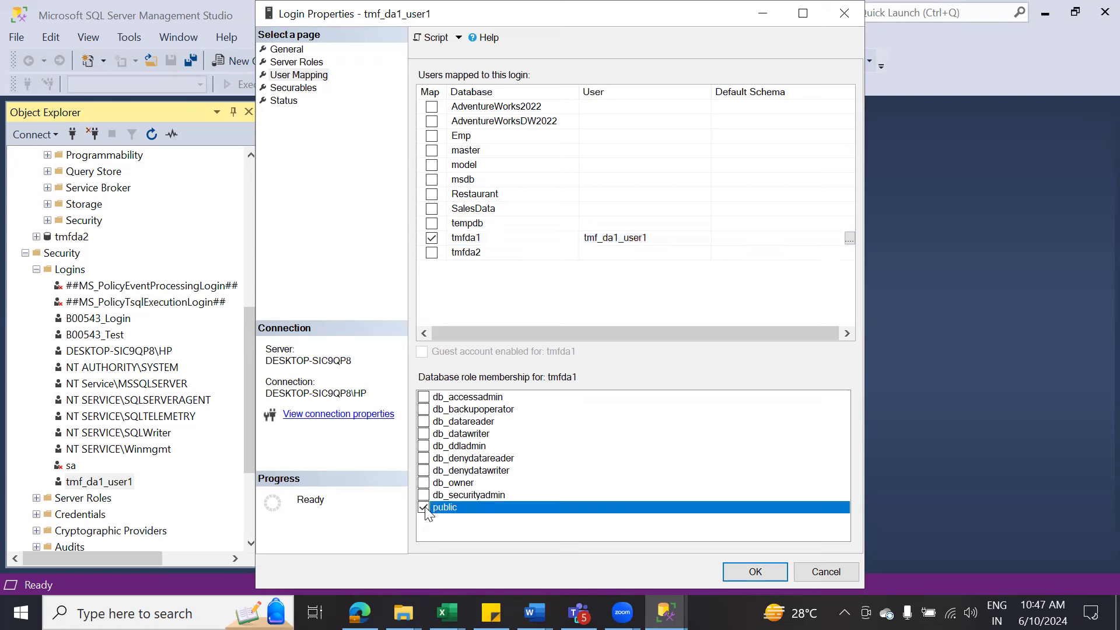
{"action": "left_click", "coordinate": [424, 398]}
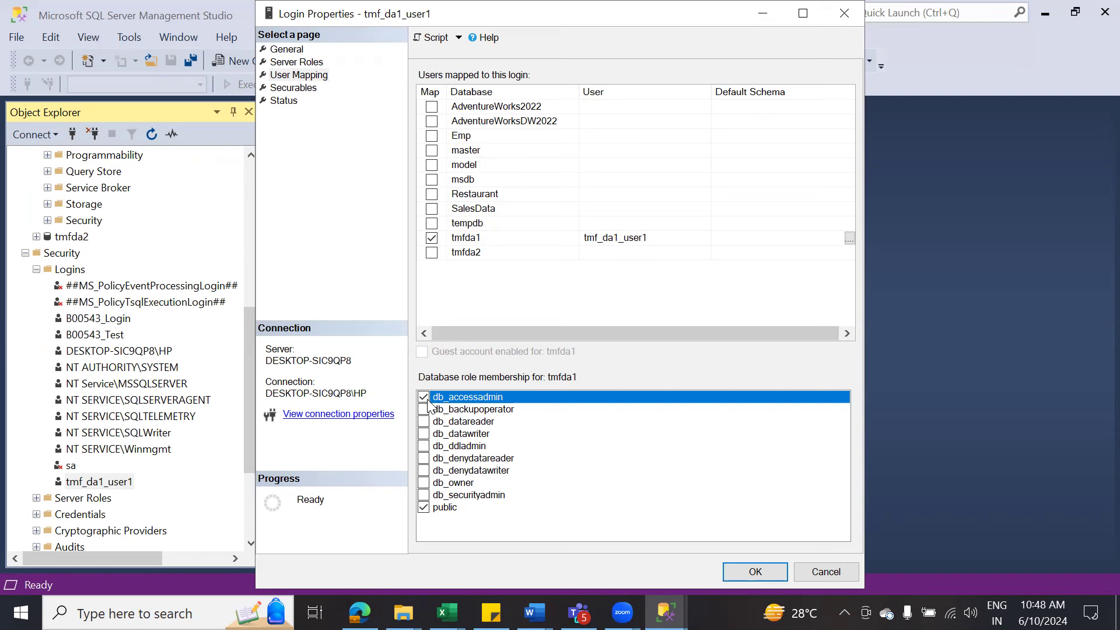
{"action": "left_click", "coordinate": [359, 613]}
{"action": "scroll", "coordinate": [492, 415], "scroll_direction": "down", "scroll_amount": 10}
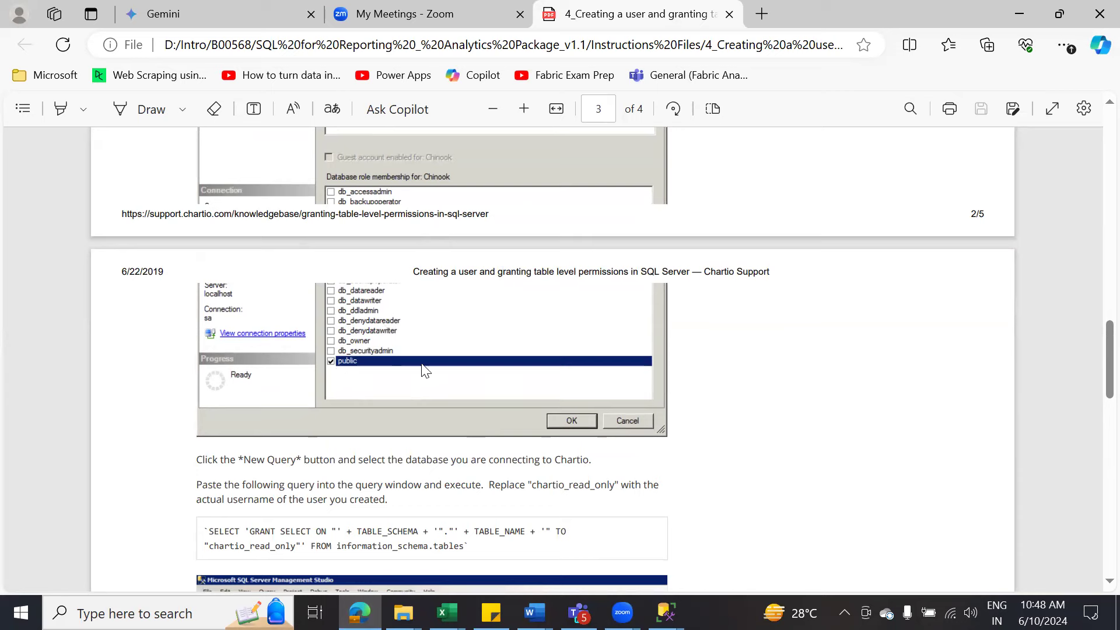
Step: Save the tmfda1 user mapping in Login Properties with OK
{"action": "left_click", "coordinate": [665, 612]}
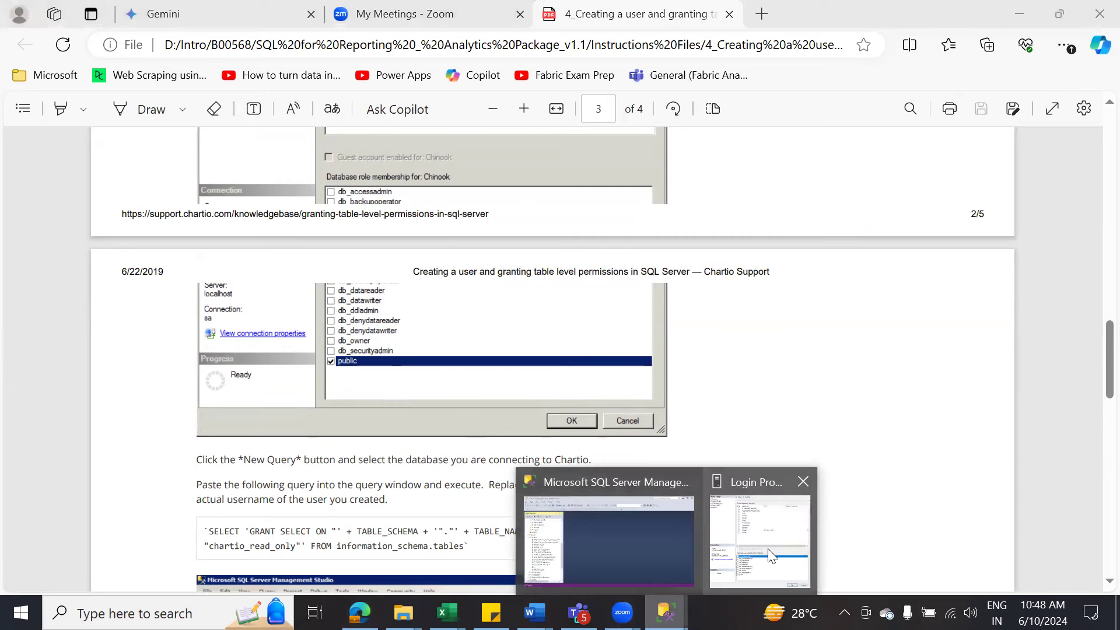
{"action": "left_click", "coordinate": [753, 560]}
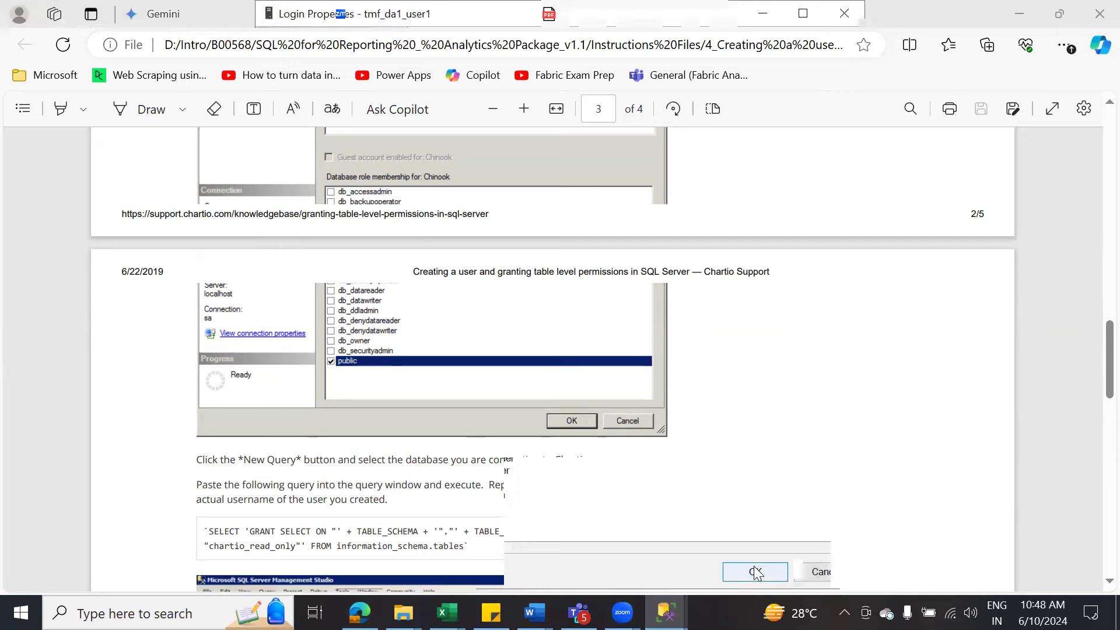
{"action": "left_click", "coordinate": [756, 572]}
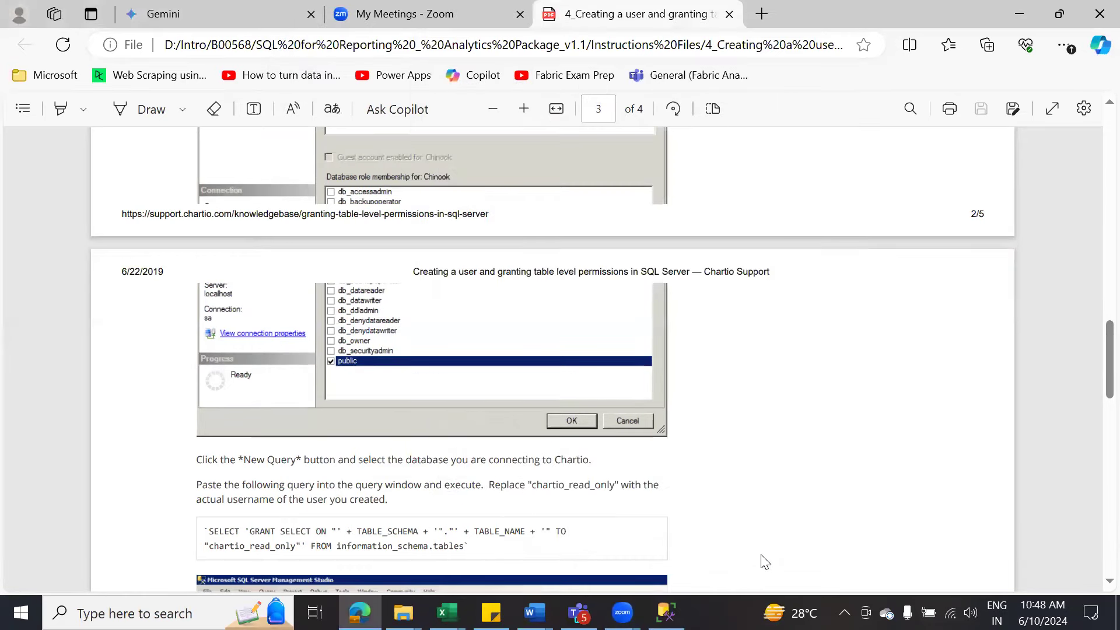
Step: Read the guide's New Query step and open a blank query window in SSMS
{"action": "key", "text": "alt+Tab"}
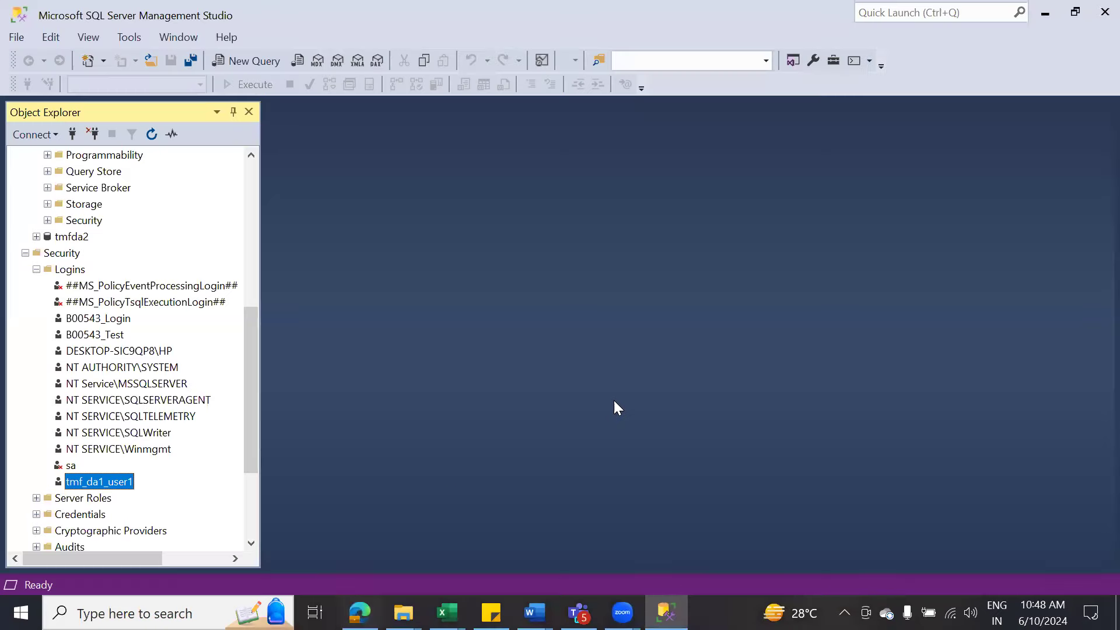
{"action": "left_click", "coordinate": [360, 613]}
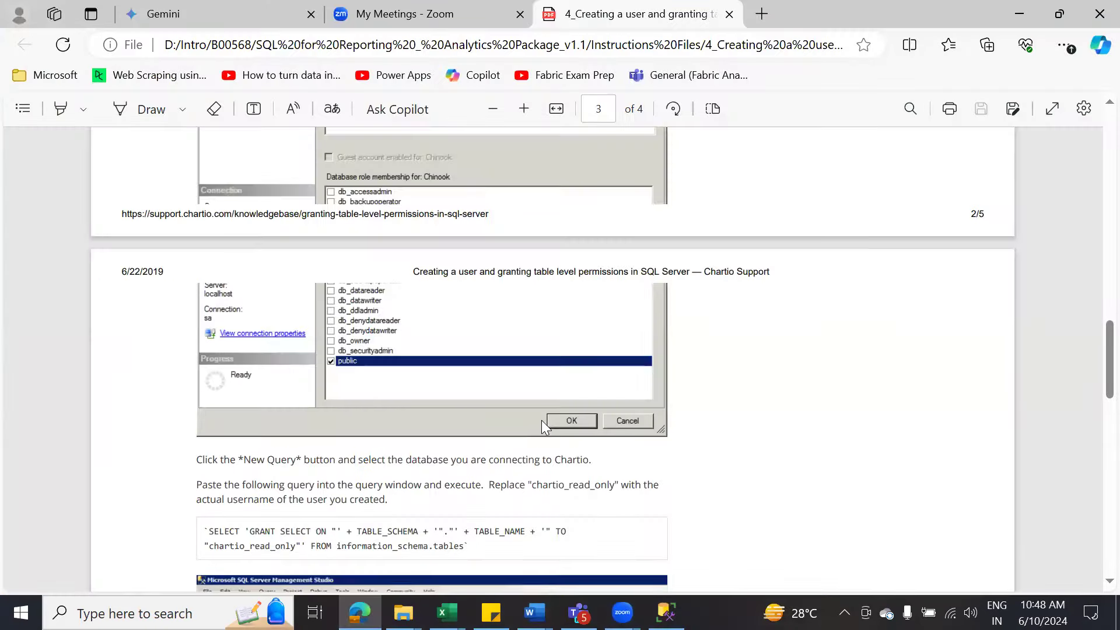
{"action": "scroll", "coordinate": [542, 421], "scroll_direction": "down", "scroll_amount": 1}
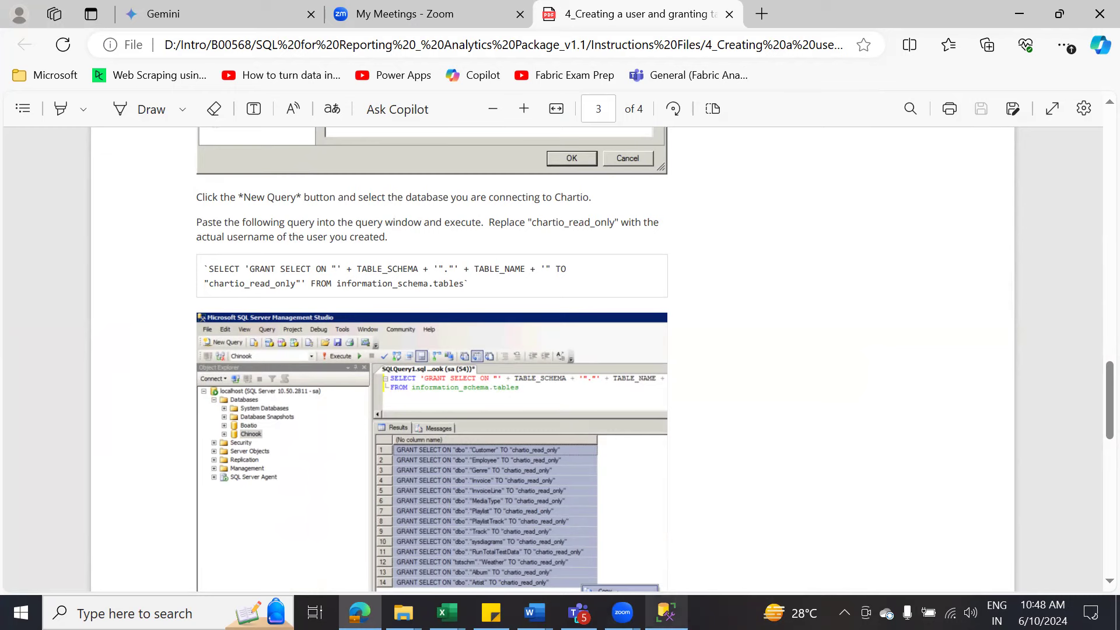
{"action": "left_click", "coordinate": [667, 612]}
{"action": "left_click", "coordinate": [248, 61]}
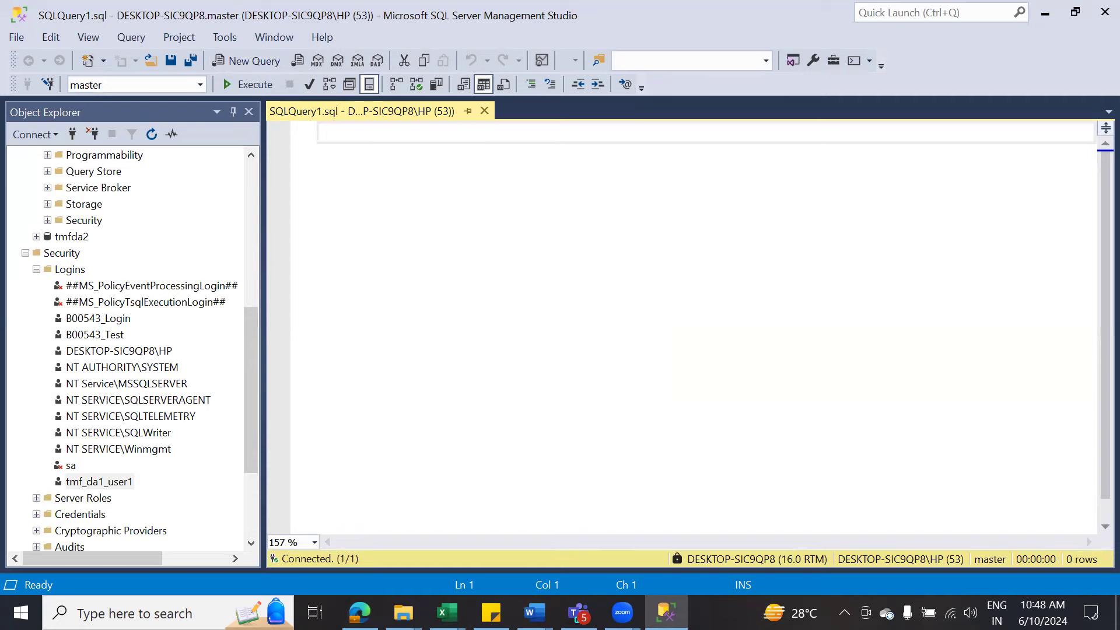
Step: Copy the guide's GRANT SELECT generator query and return to the SQLQuery1 window
{"action": "left_click", "coordinate": [360, 613]}
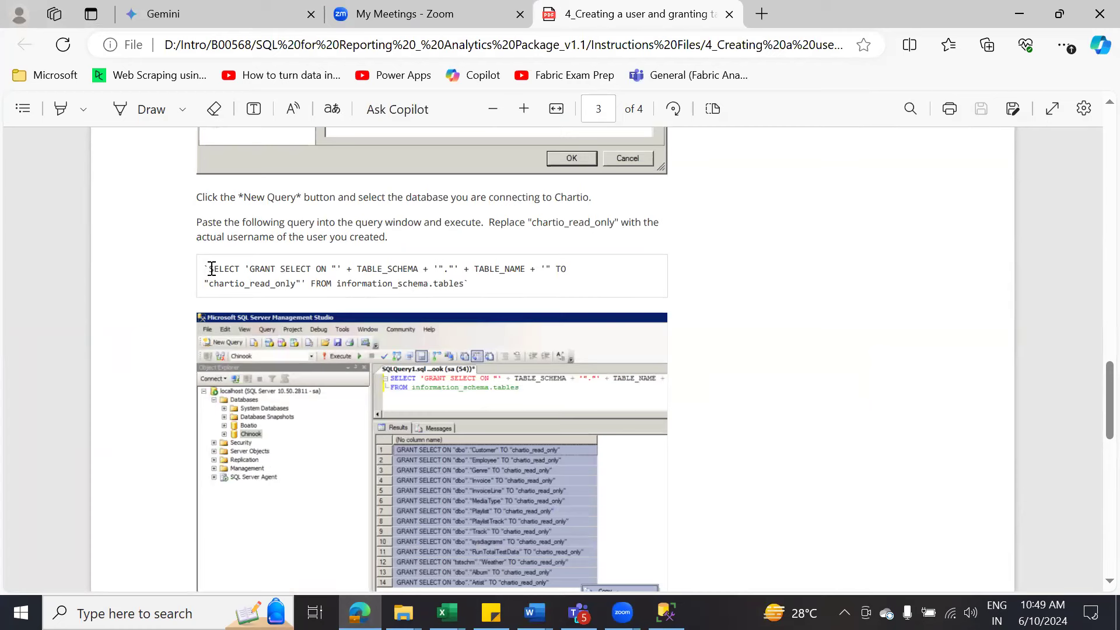
{"action": "left_click_drag", "start_coordinate": [211, 269], "coordinate": [473, 288]}
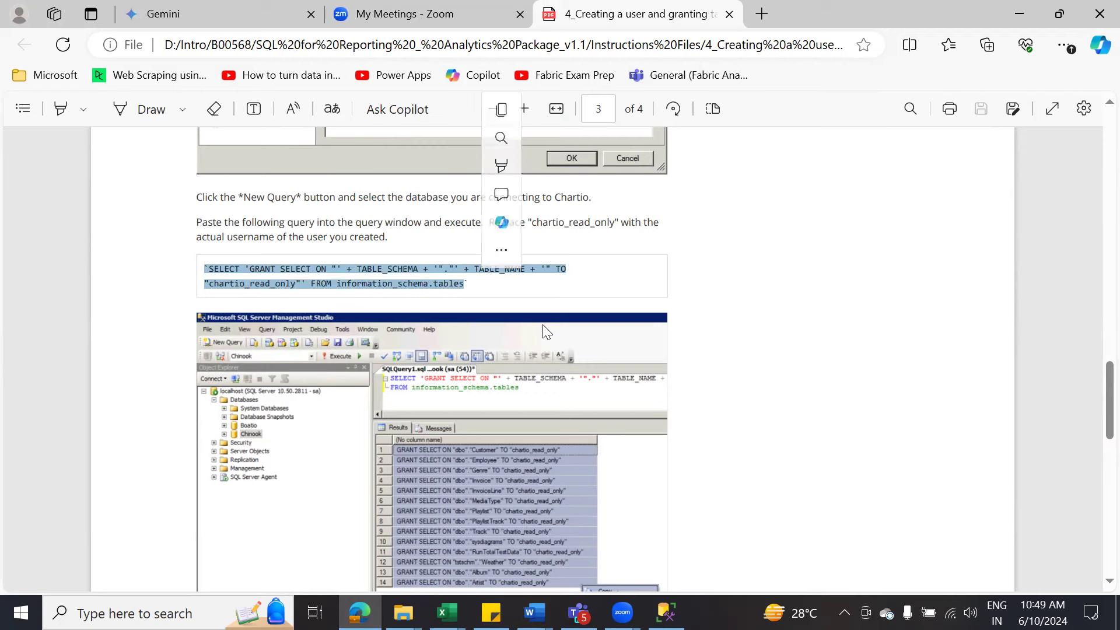
{"action": "key", "text": "ctrl+c"}
{"action": "key", "text": "alt+Tab"}
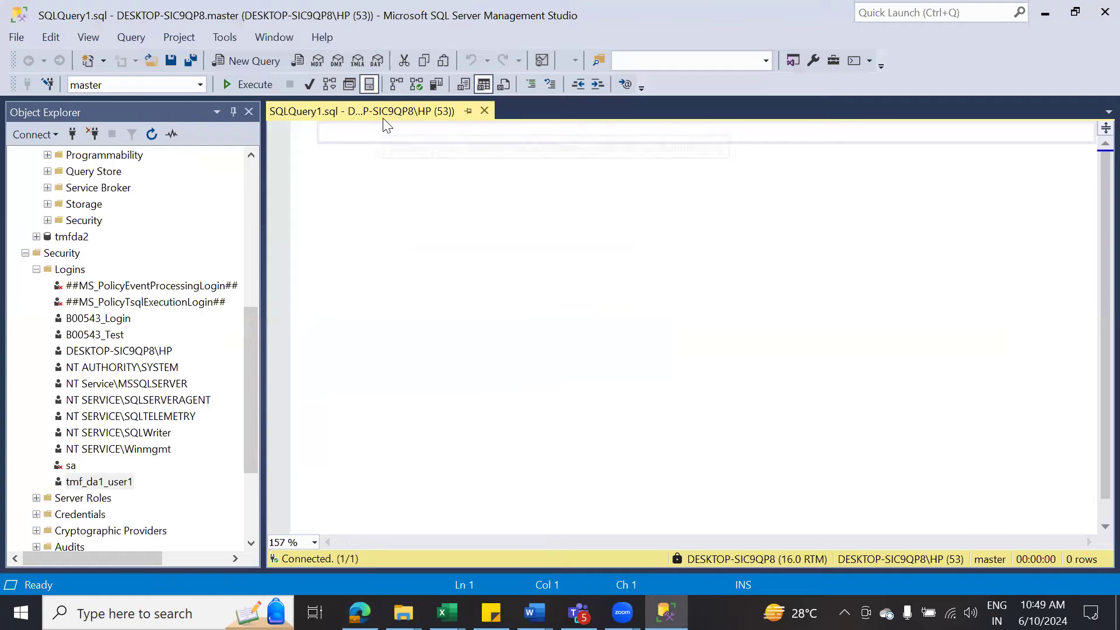
Step: Write and run 'use tmfda1' to switch the query to the tmfda1 database
{"action": "key", "text": "Return"}
{"action": "type", "text": "use t"}
{"action": "type", "text": "mf"}
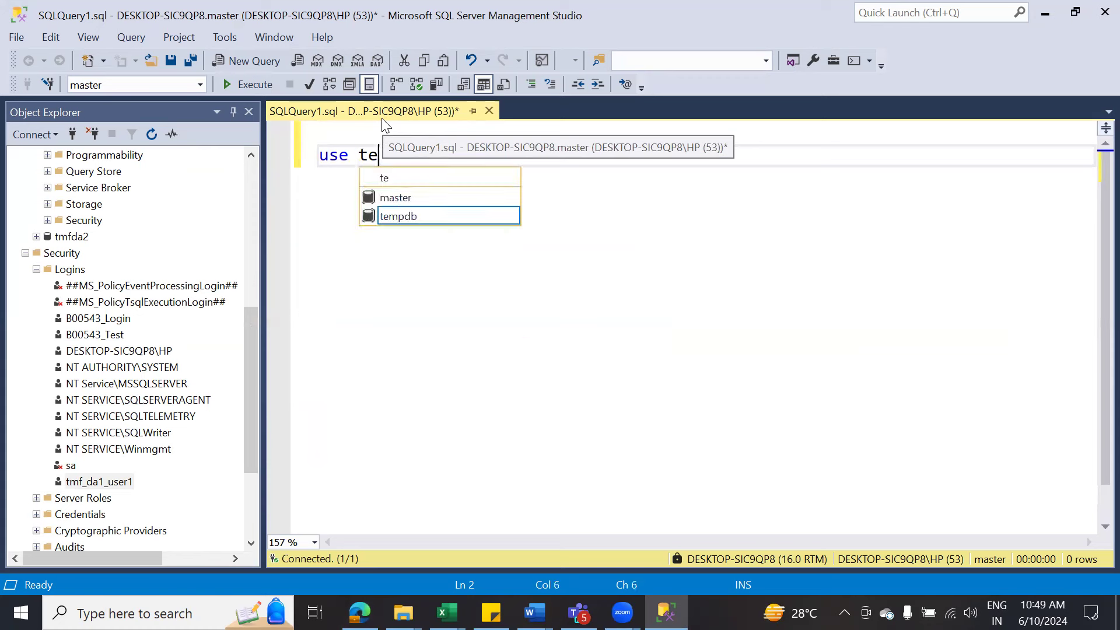
{"action": "key", "text": "Tab"}
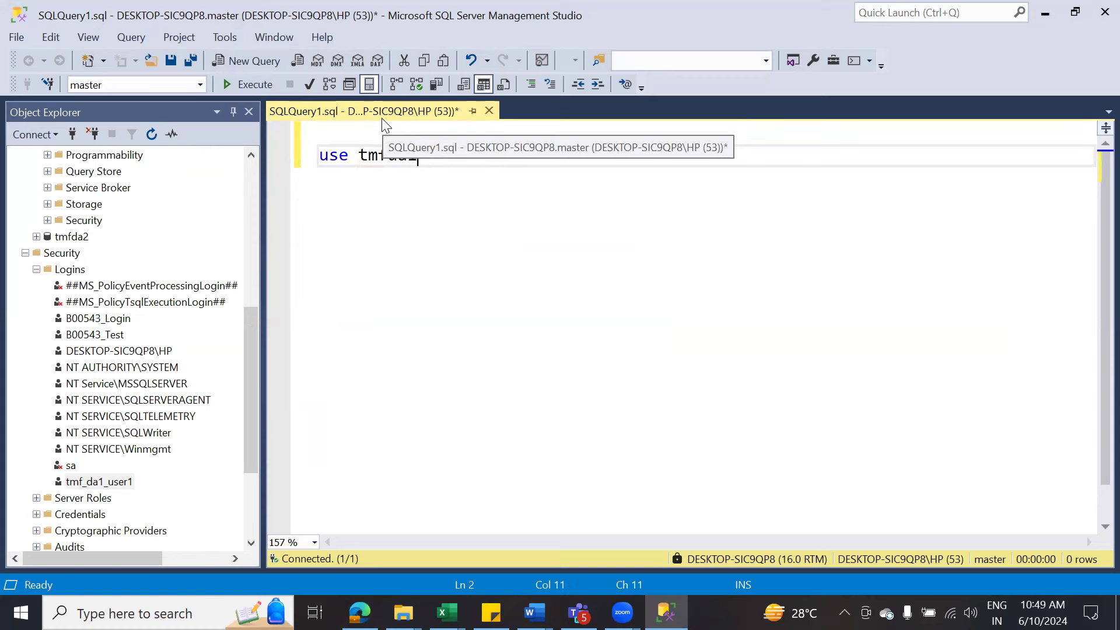
{"action": "left_click_drag", "start_coordinate": [438, 155], "coordinate": [307, 155]}
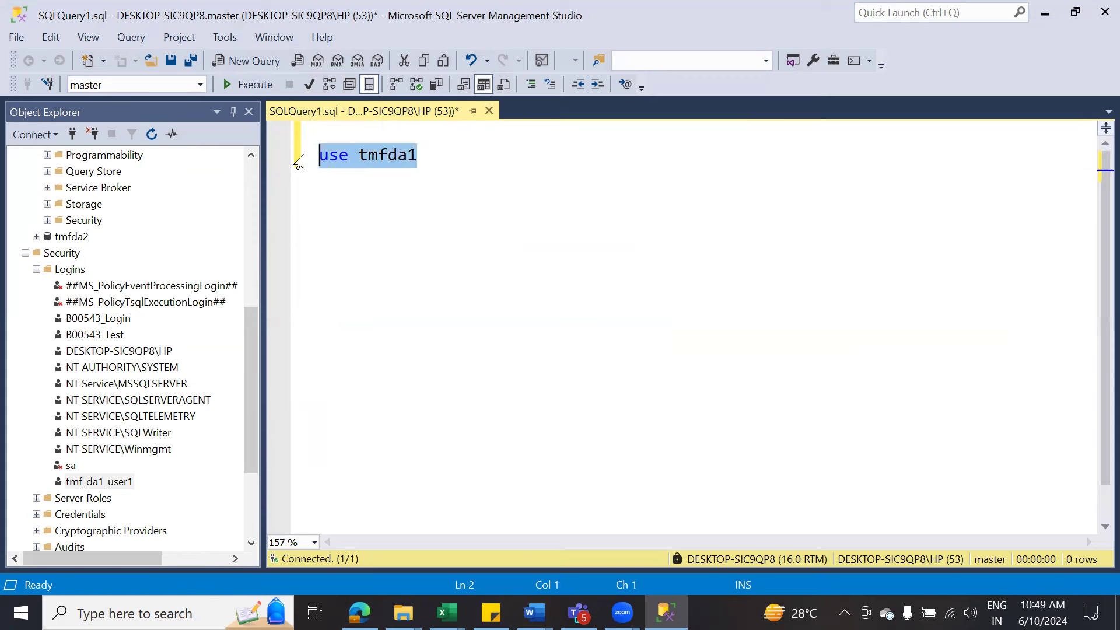
{"action": "key", "text": "F5"}
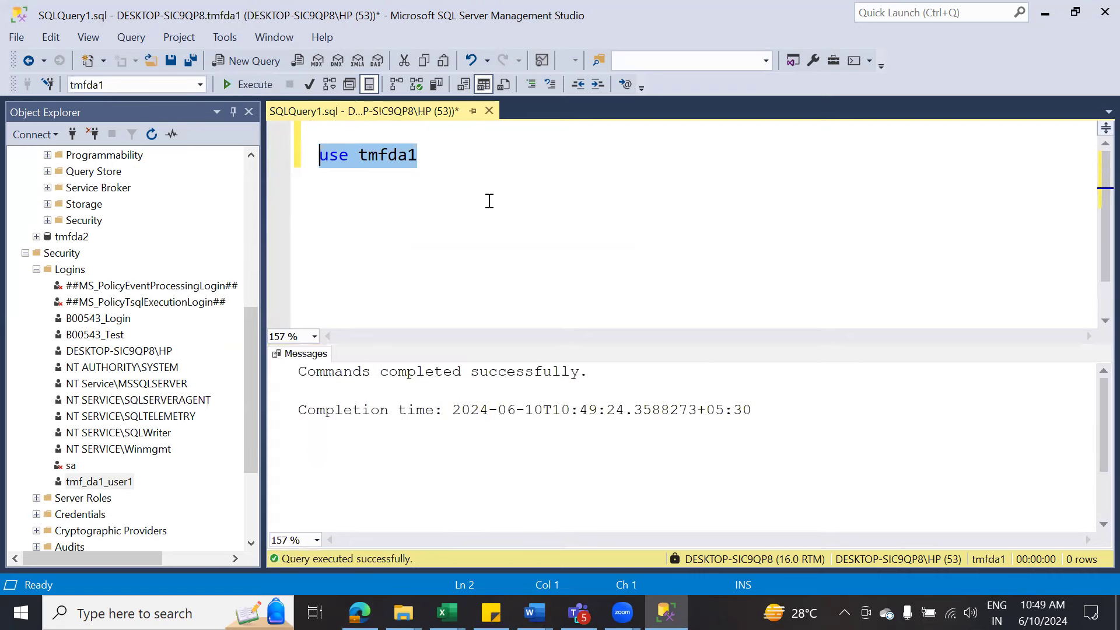
Step: Paste the GRANT SELECT generator query below and remove the stray backtick before SELECT
{"action": "left_click", "coordinate": [463, 160]}
{"action": "key", "text": "Return"}
{"action": "key", "text": "Return"}
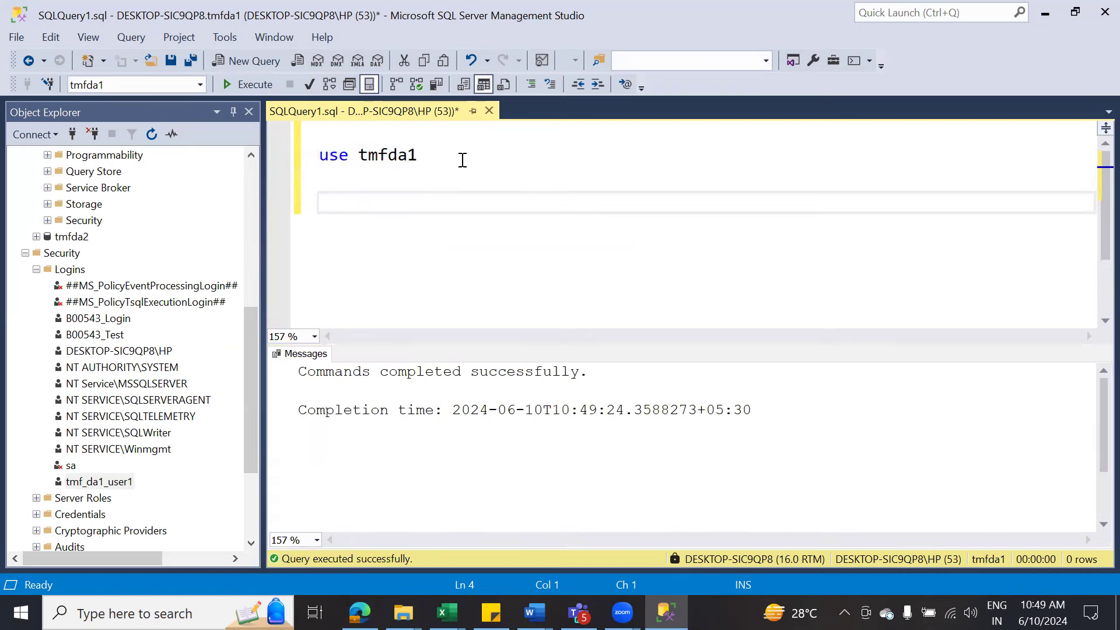
{"action": "key", "text": "ctrl+v"}
{"action": "left_click", "coordinate": [332, 203]}
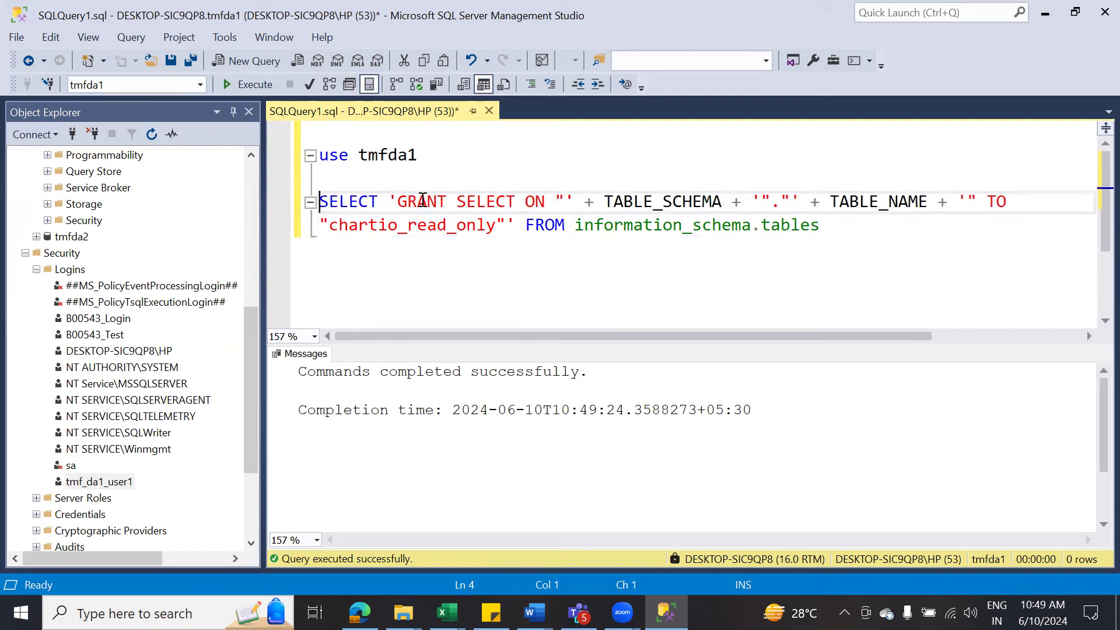
{"action": "key", "text": "BackSpace"}
{"action": "left_click", "coordinate": [570, 308]}
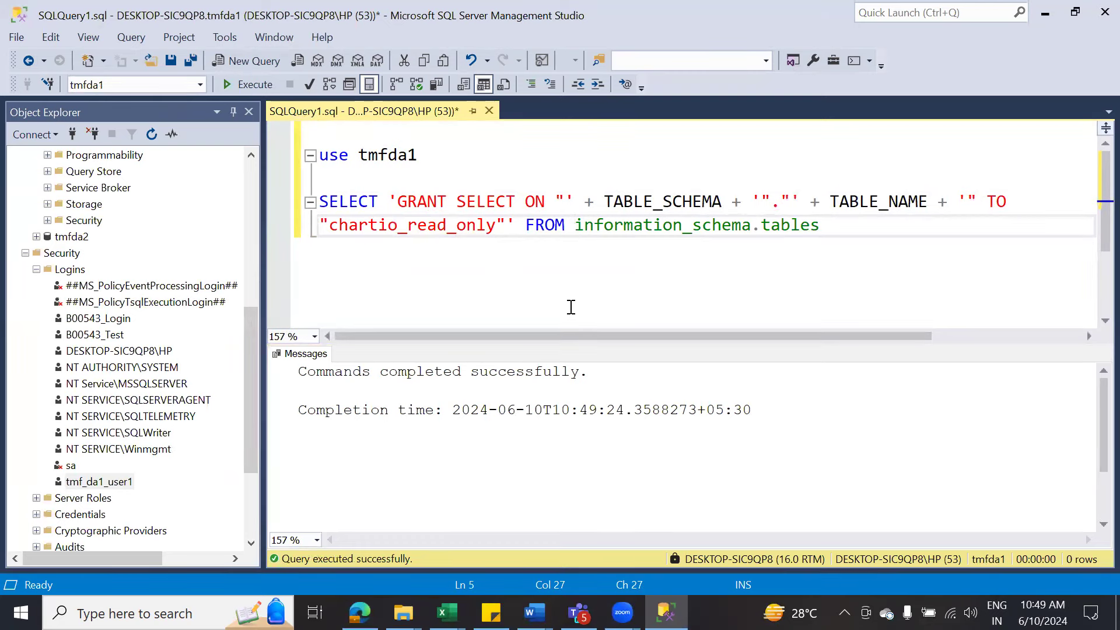
Step: Replace chartio_read_only with tmf_da1_user1 and execute the generator query
{"action": "key", "text": "alt+Tab"}
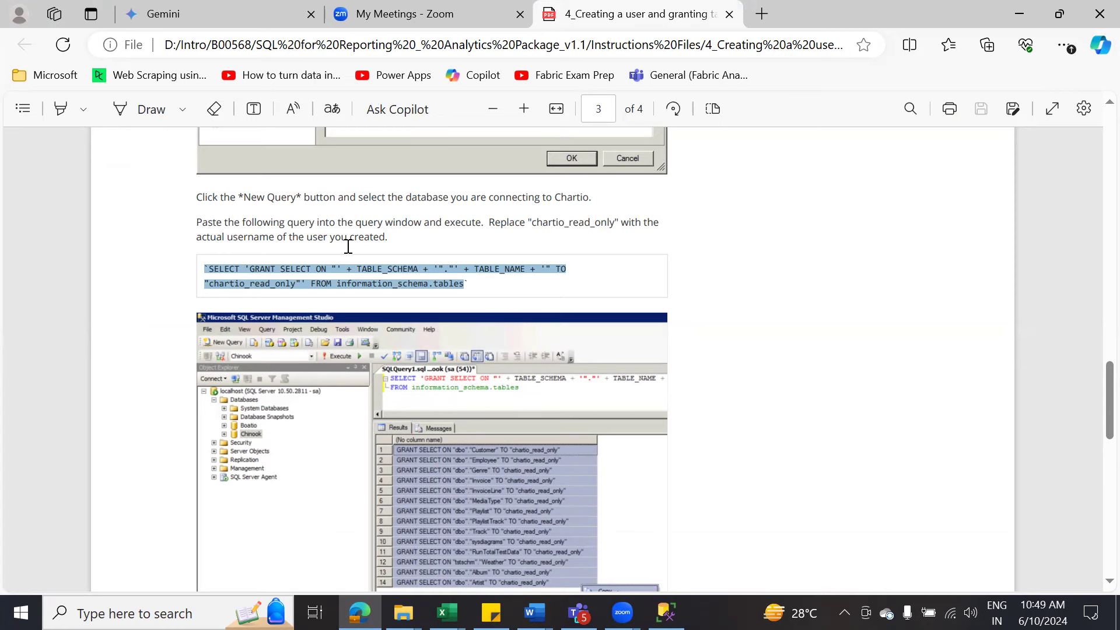
{"action": "key", "text": "alt+Tab"}
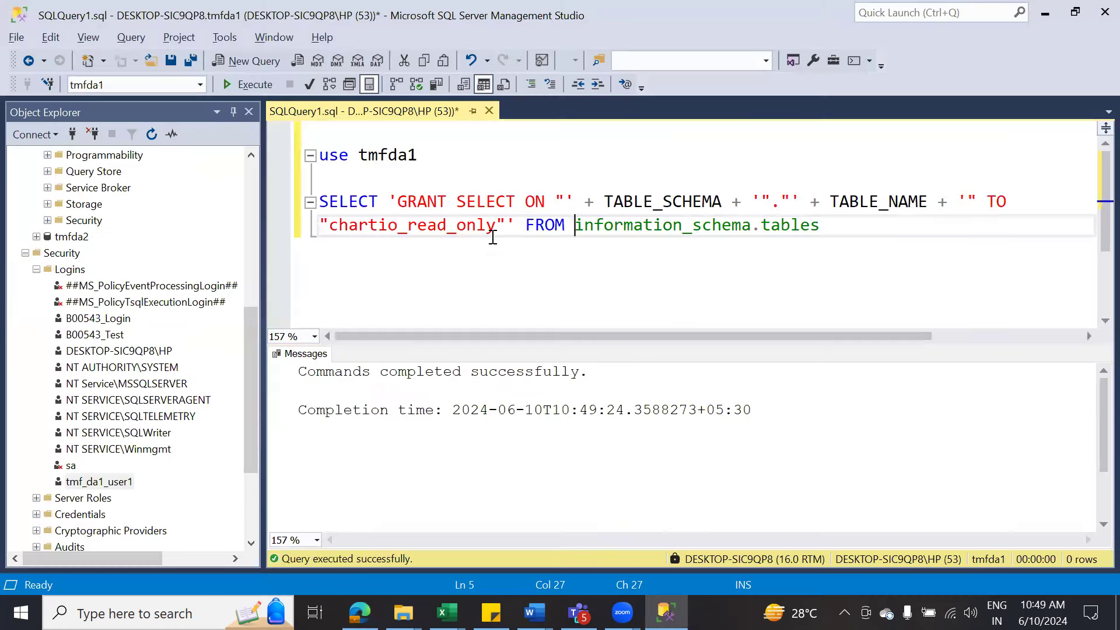
{"action": "left_click_drag", "start_coordinate": [329, 225], "coordinate": [496, 228]}
{"action": "type", "text": "tmfda"}
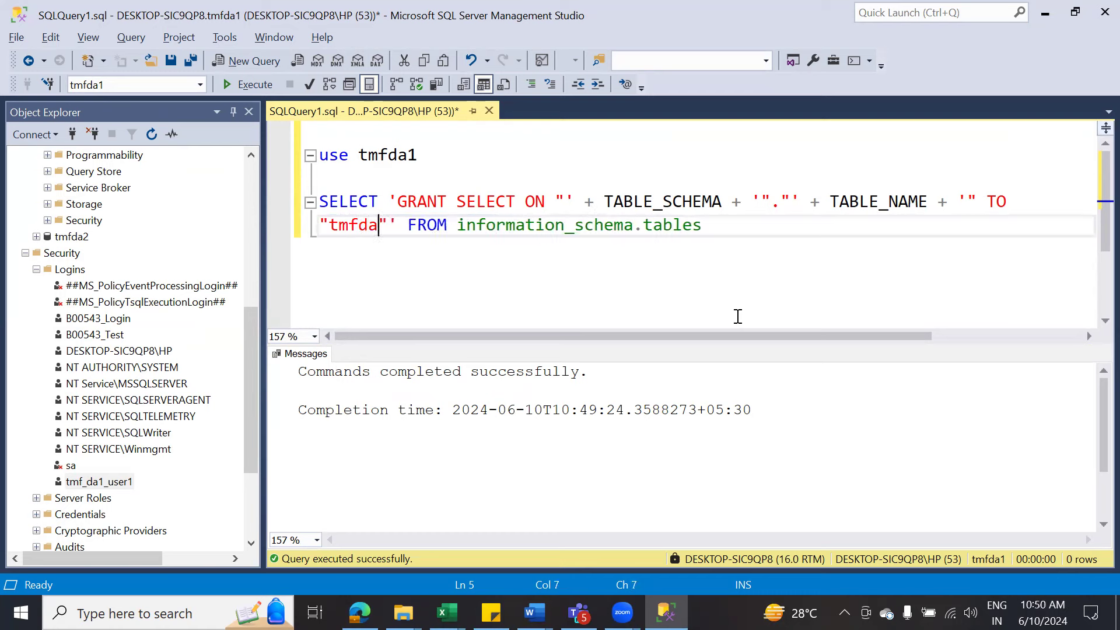
{"action": "type", "text": "1_"}
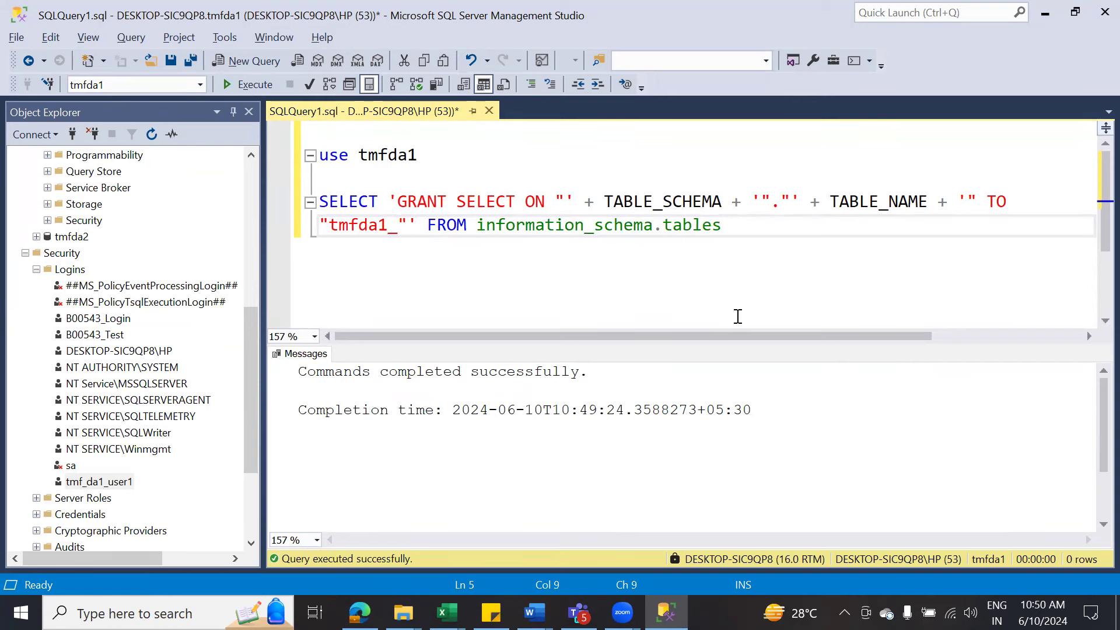
{"action": "key", "text": "BackSpace"}
{"action": "key", "text": "BackSpace"}
{"action": "key", "text": "BackSpace"}
{"action": "key", "text": "BackSpace"}
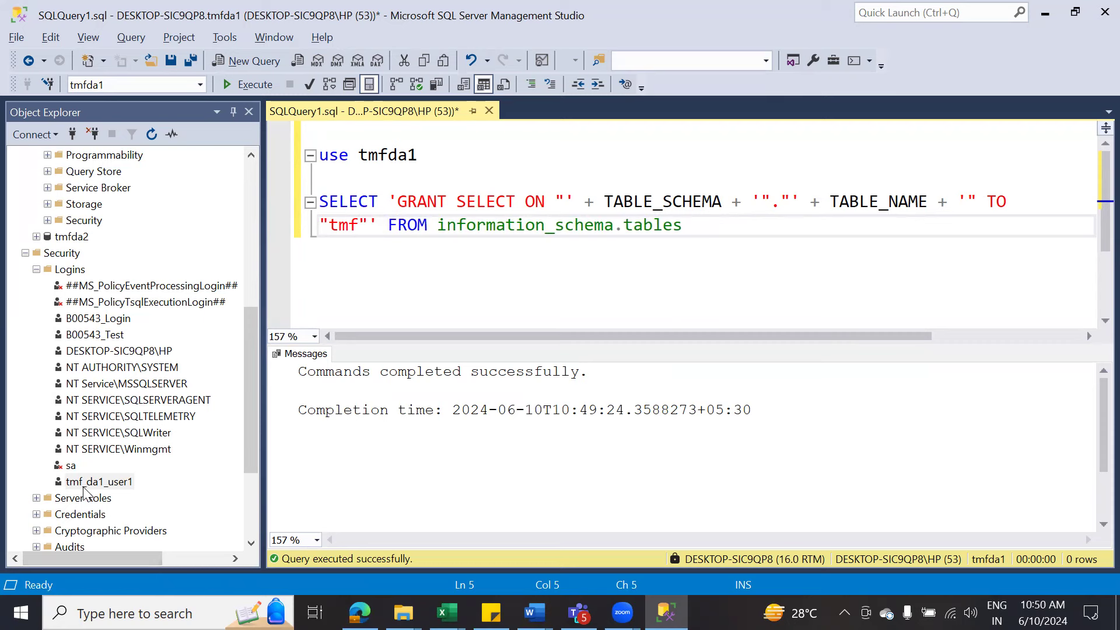
{"action": "type", "text": "_da1_"}
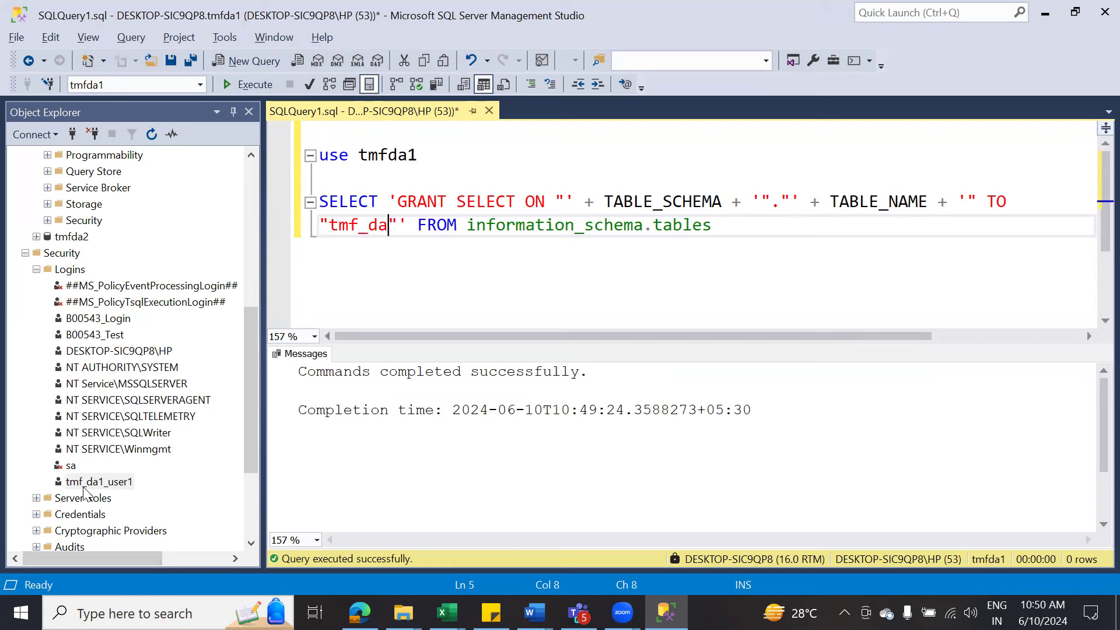
{"action": "type", "text": "user1"}
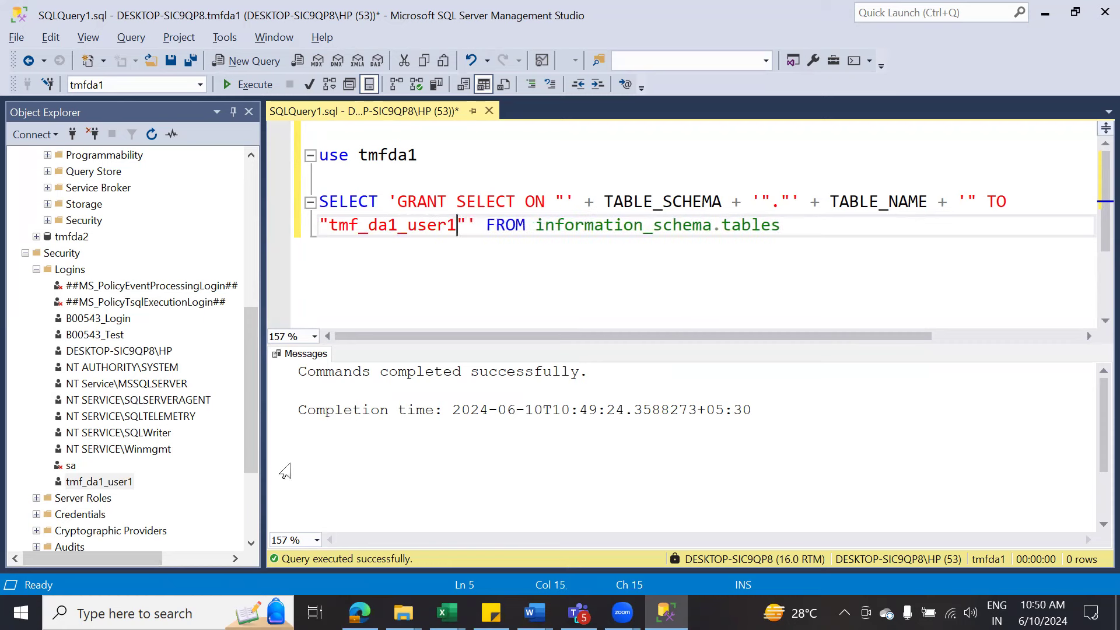
{"action": "left_click", "coordinate": [544, 321]}
{"action": "left_click_drag", "start_coordinate": [793, 230], "coordinate": [317, 202]}
{"action": "left_click", "coordinate": [257, 90]}
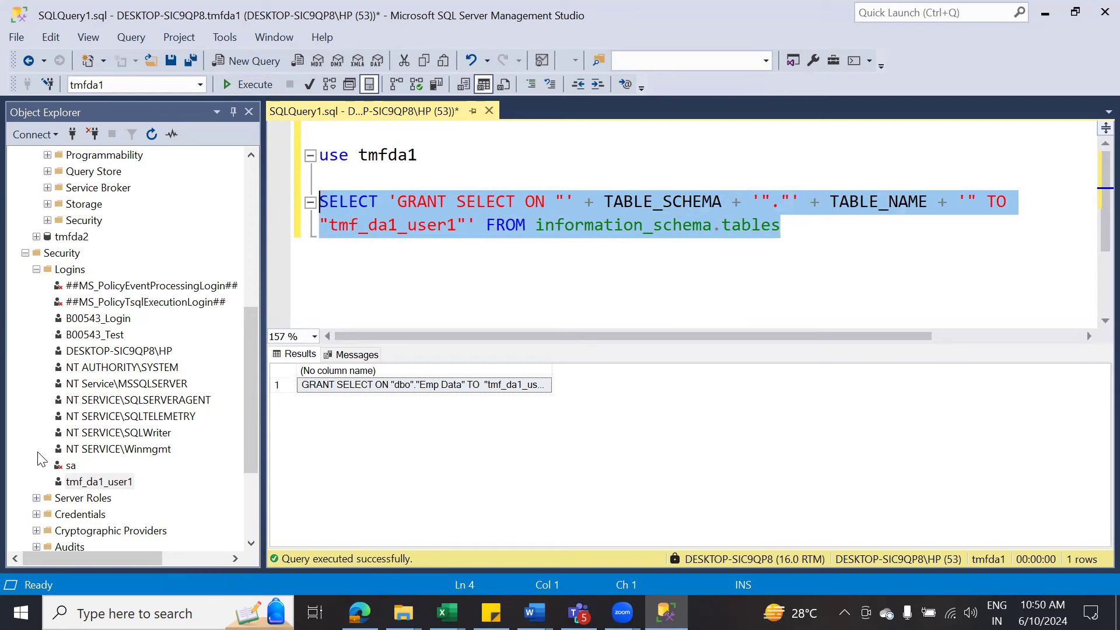
Step: Paste the generated Emp Data GRANT SELECT statement on a new line below the query
{"action": "scroll", "coordinate": [108, 309], "scroll_direction": "up", "scroll_amount": 1}
{"action": "scroll", "coordinate": [131, 309], "scroll_direction": "up", "scroll_amount": 3}
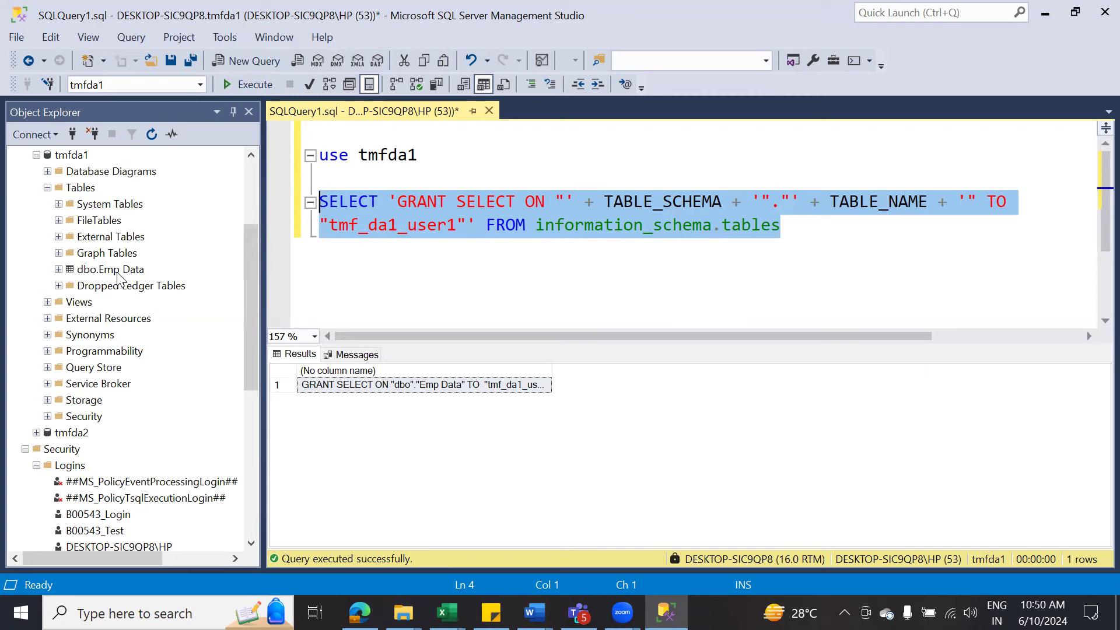
{"action": "left_click", "coordinate": [536, 390]}
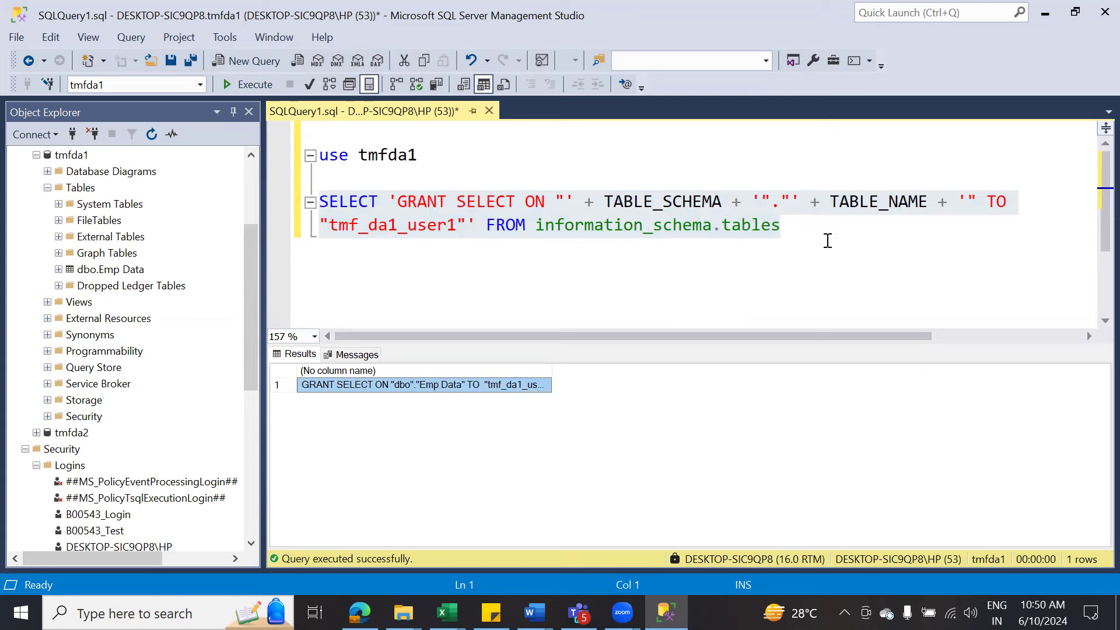
{"action": "left_click", "coordinate": [797, 226]}
{"action": "key", "text": "Return"}
{"action": "key", "text": "Return"}
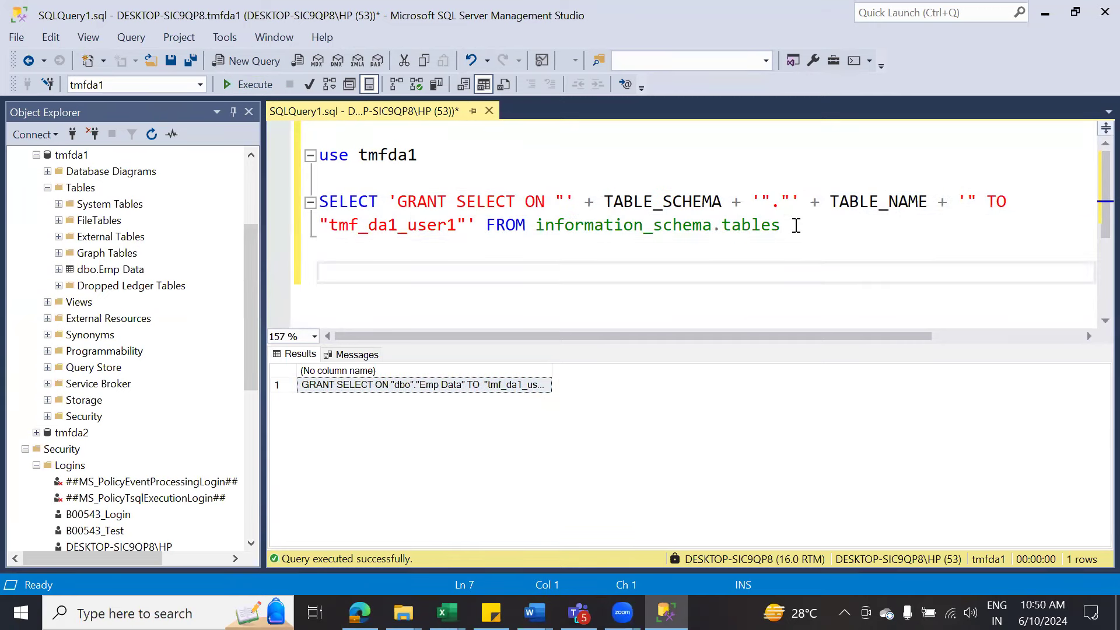
{"action": "type", "text": "GRANT SELECT ON \"dbo\".\"Emp Data\" TO  \"tmf_da1_user1\""}
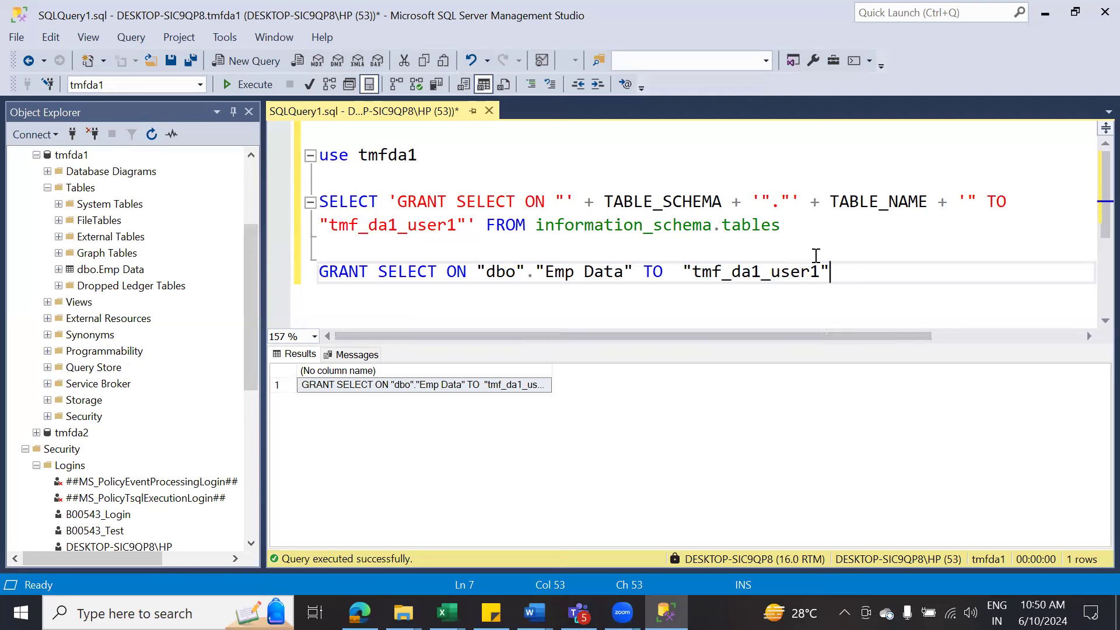
Step: Select the pasted GRANT line, then return to the PDF guide in Edge
{"action": "left_click_drag", "start_coordinate": [833, 270], "coordinate": [313, 272]}
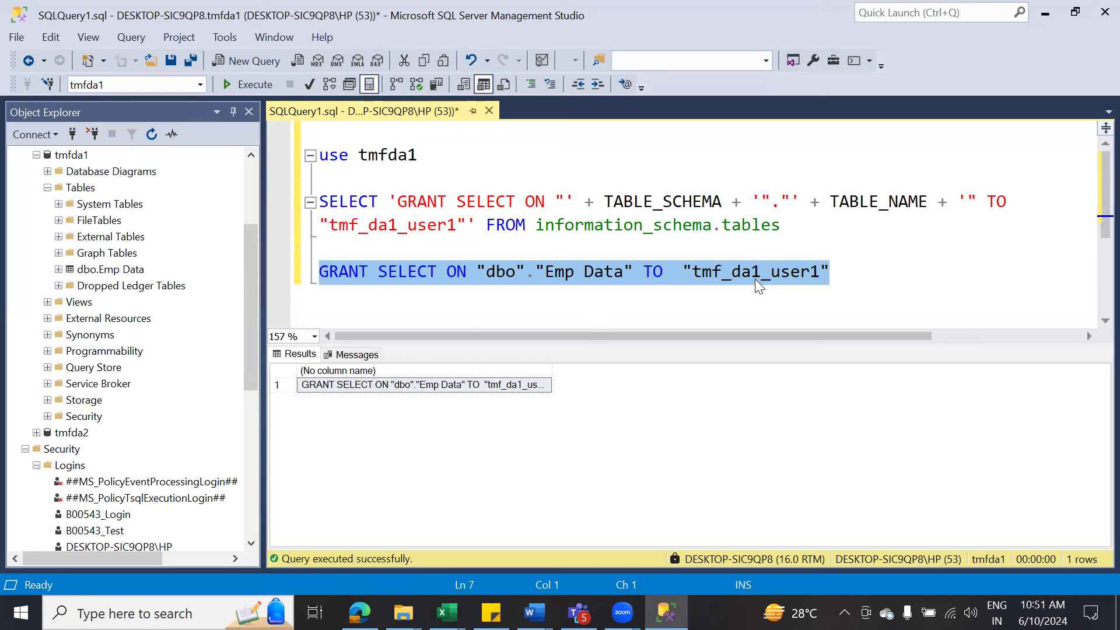
{"action": "scroll", "coordinate": [836, 269], "scroll_direction": "down", "scroll_amount": 1}
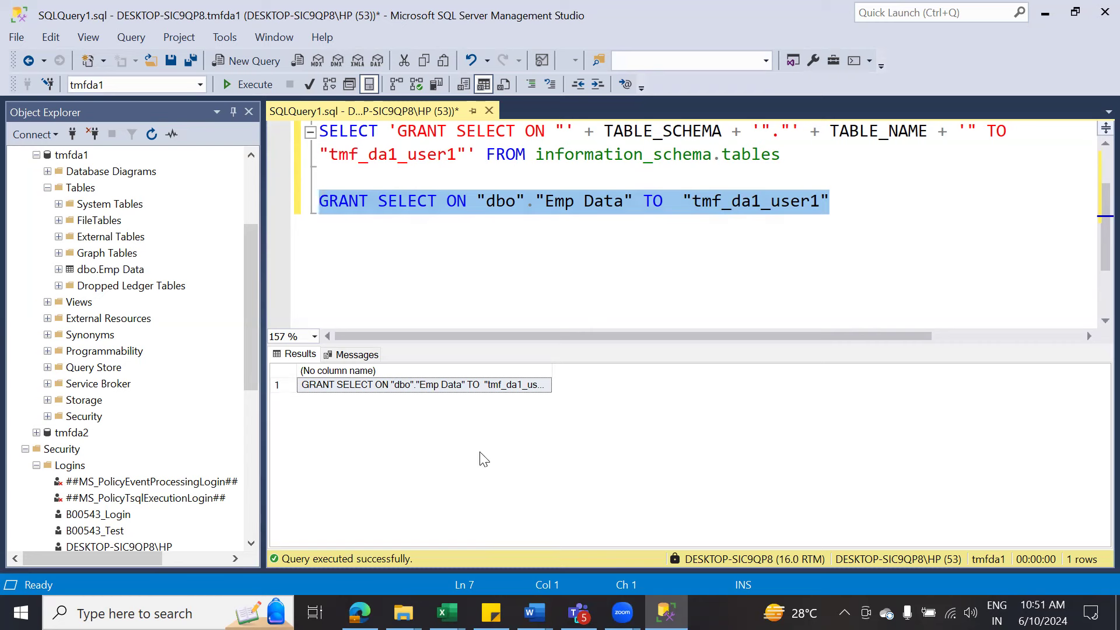
{"action": "left_click", "coordinate": [359, 613]}
{"action": "scroll", "coordinate": [604, 391], "scroll_direction": "down", "scroll_amount": 3}
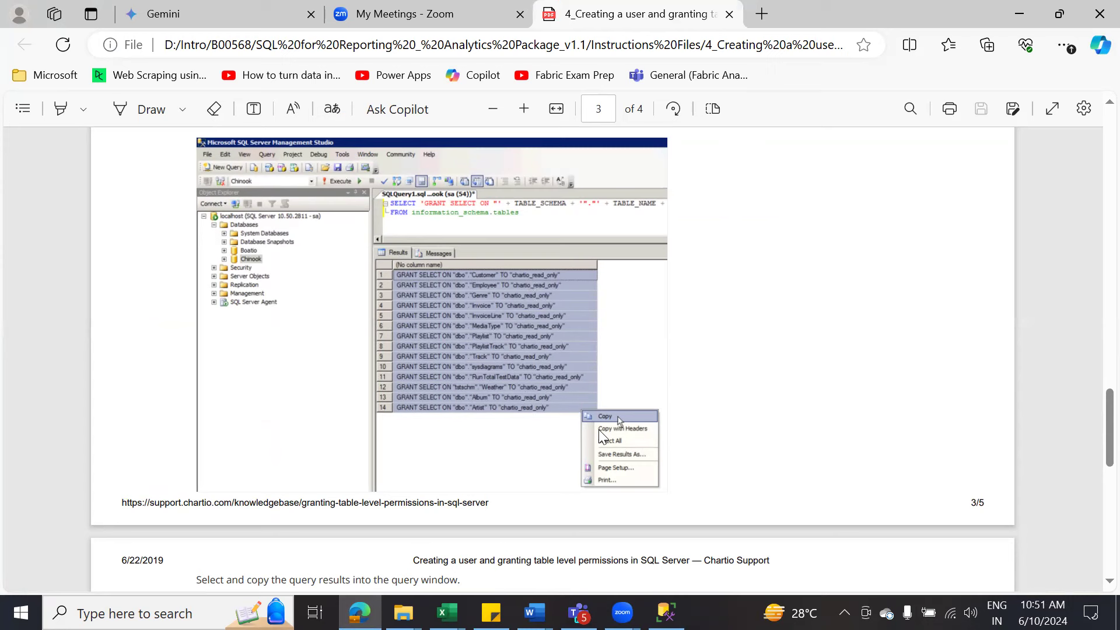
{"action": "scroll", "coordinate": [502, 250], "scroll_direction": "up", "scroll_amount": 2}
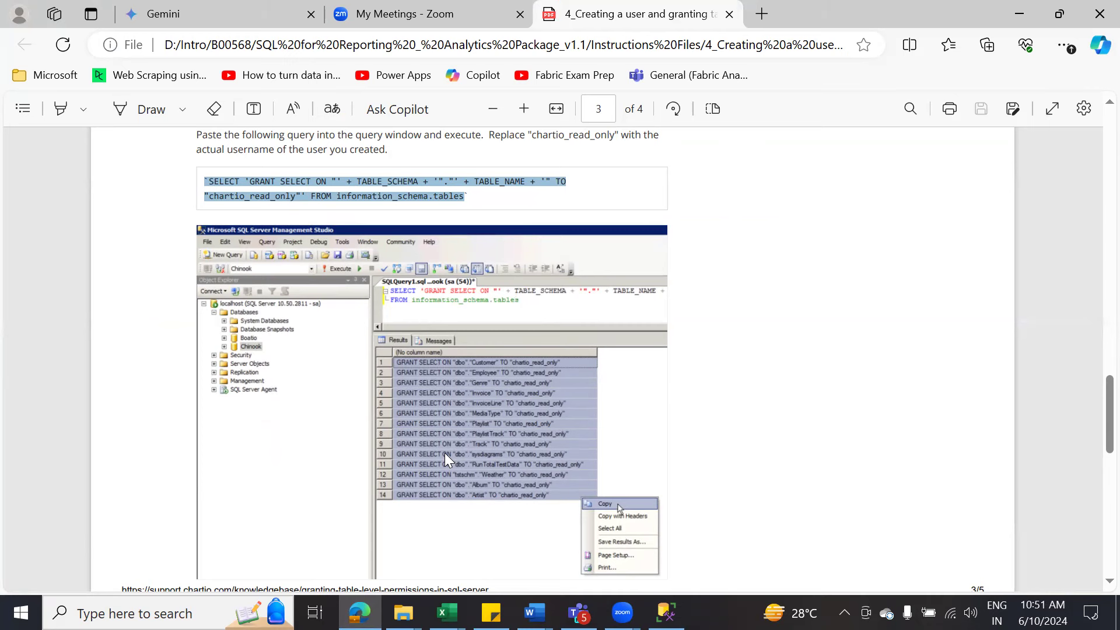
{"action": "scroll", "coordinate": [508, 465], "scroll_direction": "down", "scroll_amount": 5}
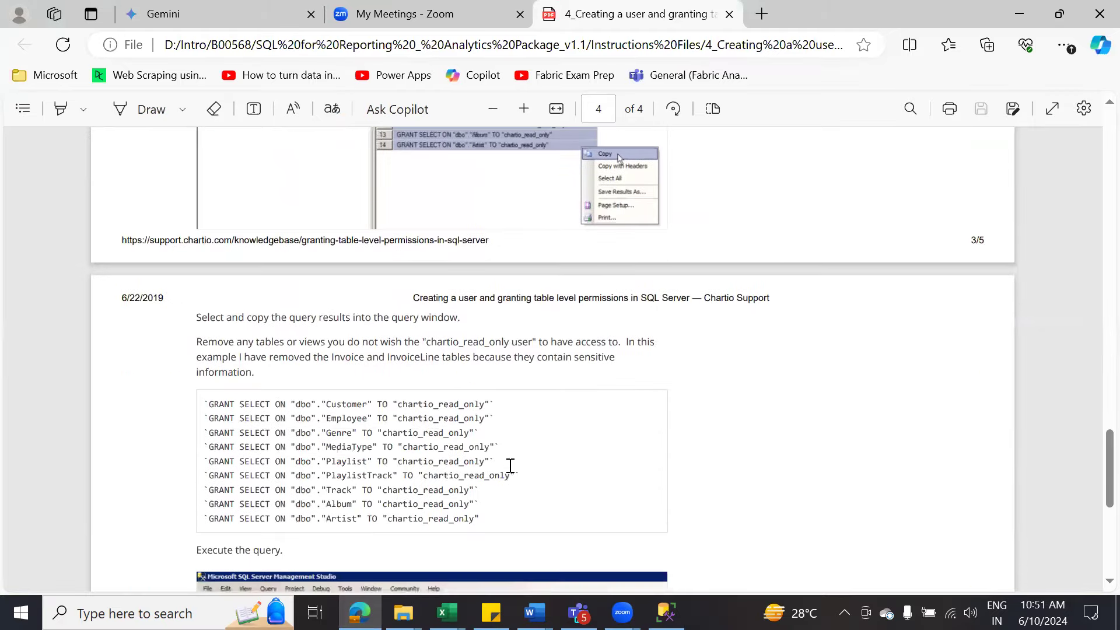
{"action": "scroll", "coordinate": [511, 465], "scroll_direction": "down", "scroll_amount": 1}
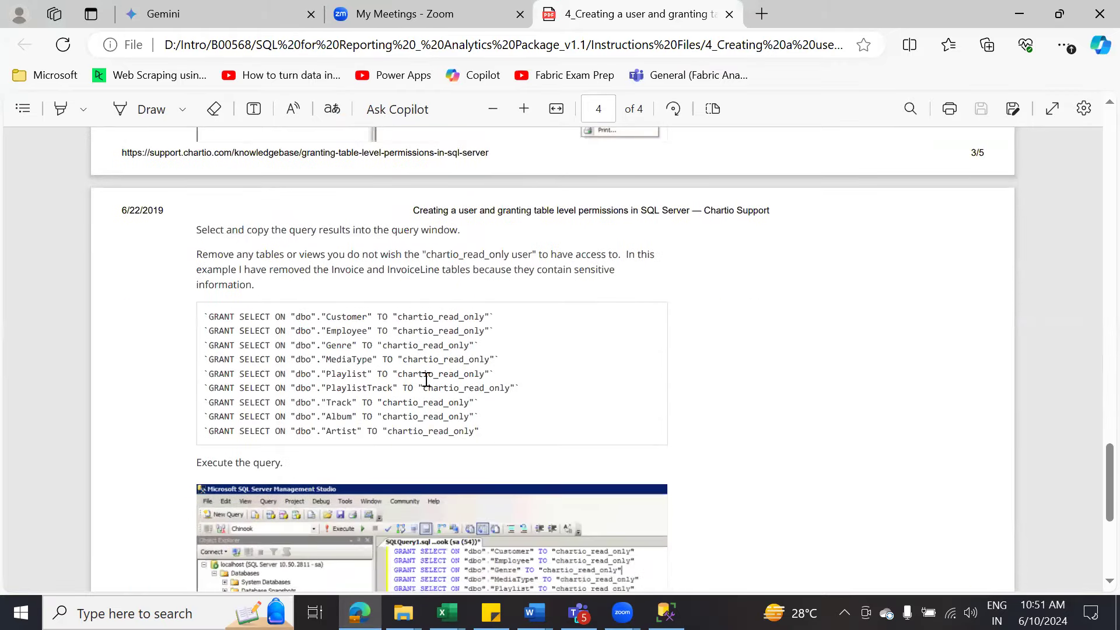
{"action": "scroll", "coordinate": [426, 379], "scroll_direction": "down", "scroll_amount": 4}
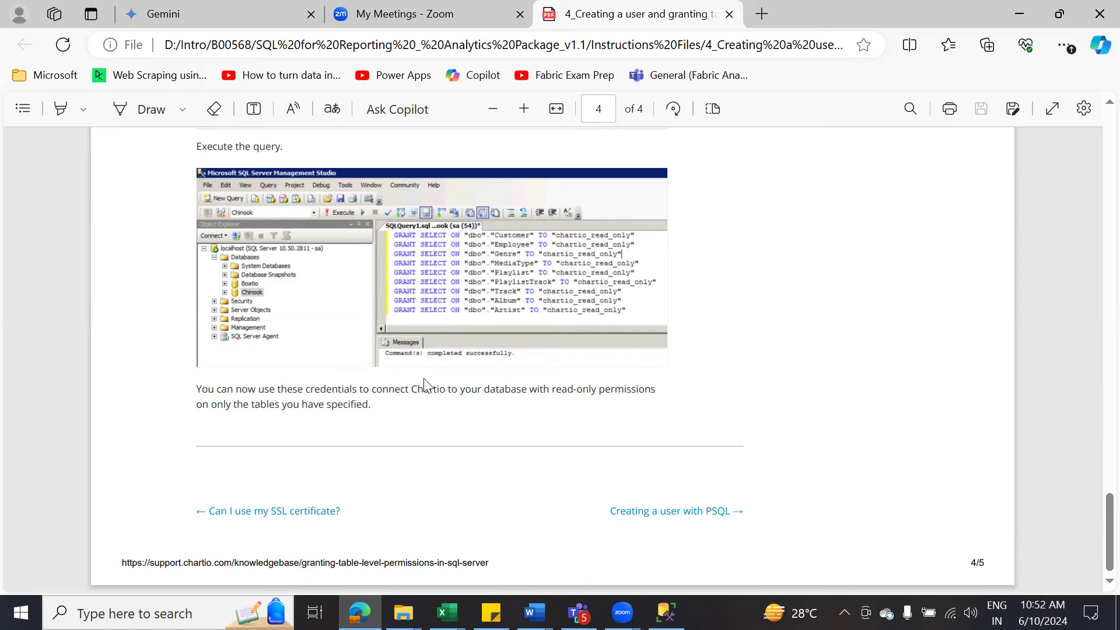
{"action": "scroll", "coordinate": [807, 368], "scroll_direction": "up", "scroll_amount": 10}
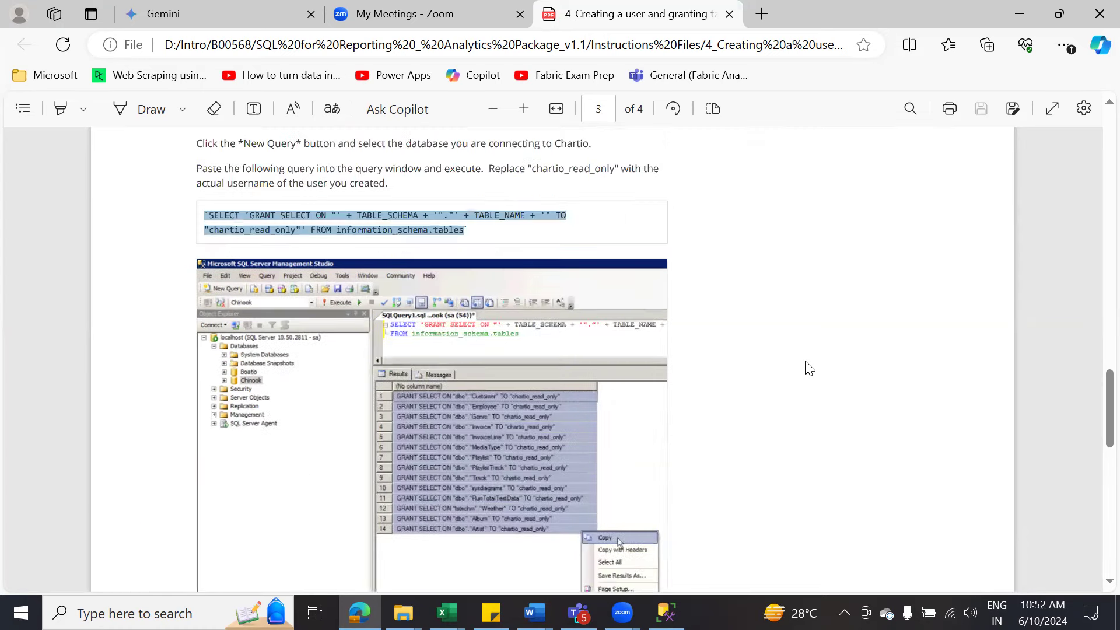
{"action": "scroll", "coordinate": [810, 368], "scroll_direction": "up", "scroll_amount": 20}
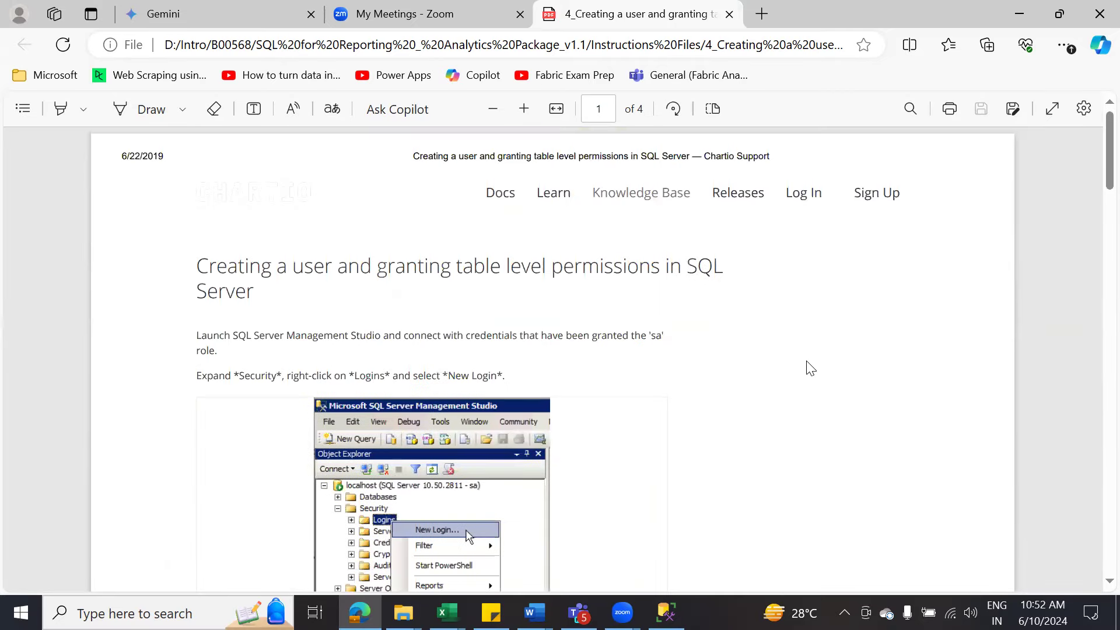
{"action": "scroll", "coordinate": [810, 369], "scroll_direction": "down", "scroll_amount": 10}
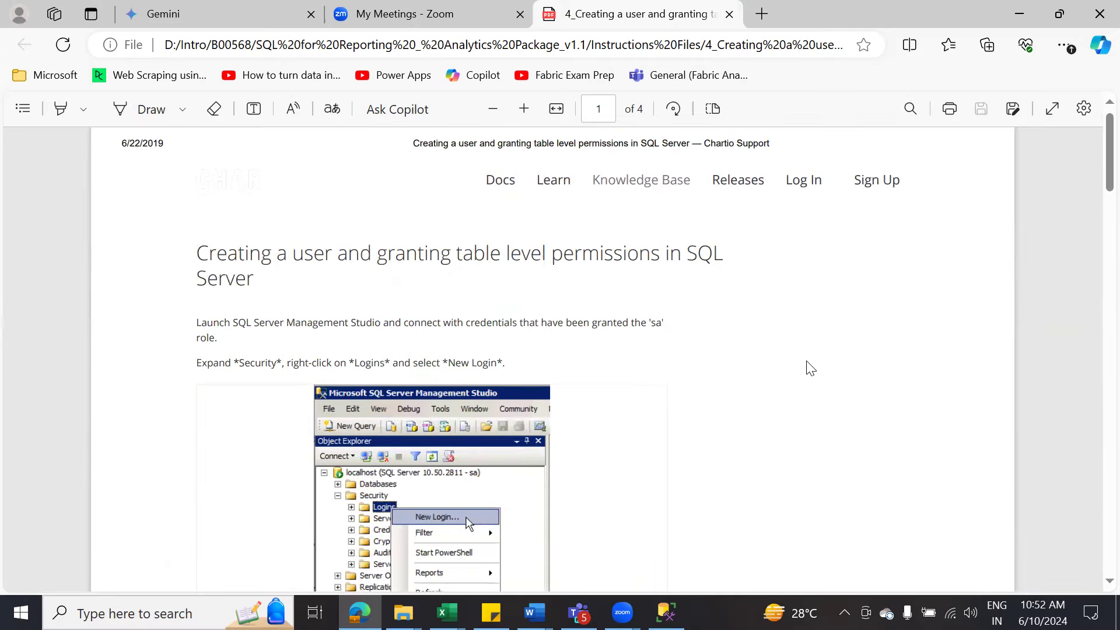
{"action": "scroll", "coordinate": [810, 369], "scroll_direction": "down", "scroll_amount": 12}
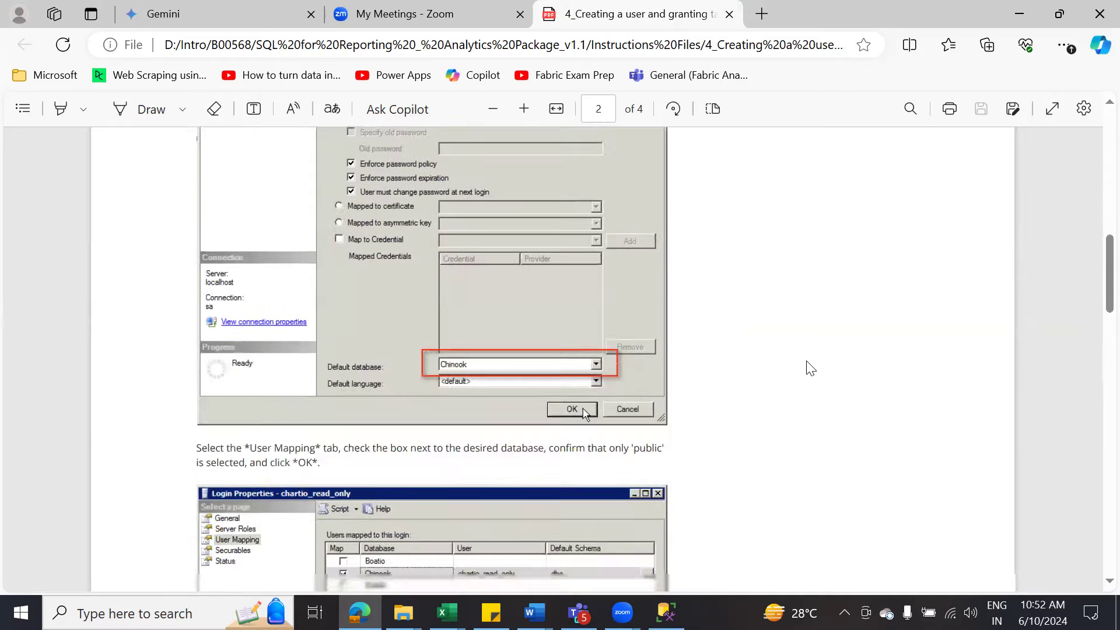
{"action": "scroll", "coordinate": [810, 368], "scroll_direction": "down", "scroll_amount": 8}
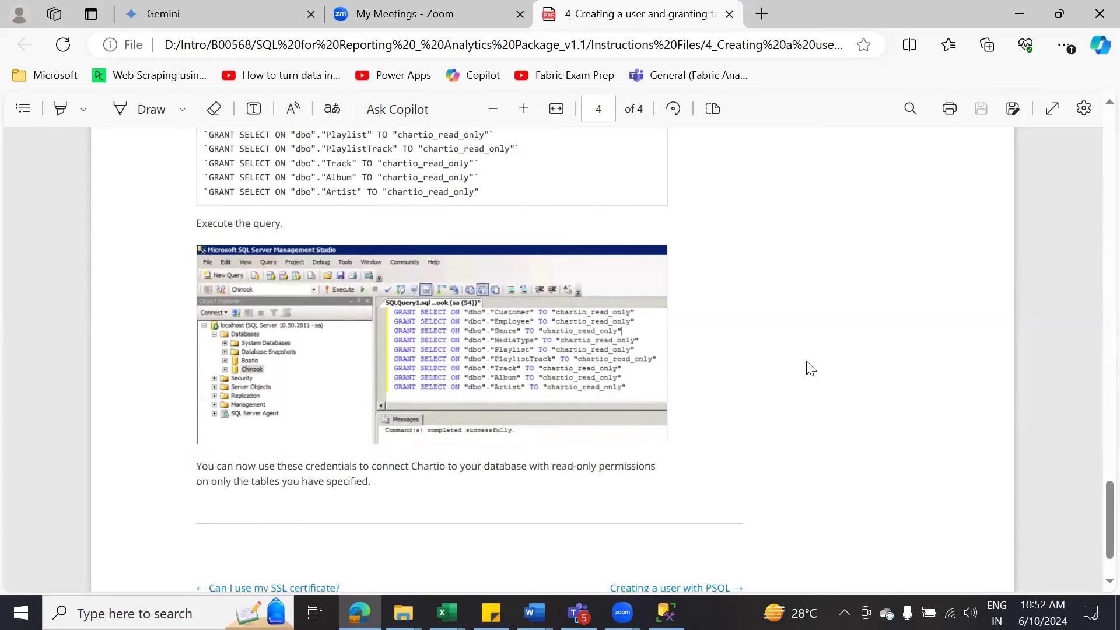
{"action": "scroll", "coordinate": [809, 367], "scroll_direction": "down", "scroll_amount": 1}
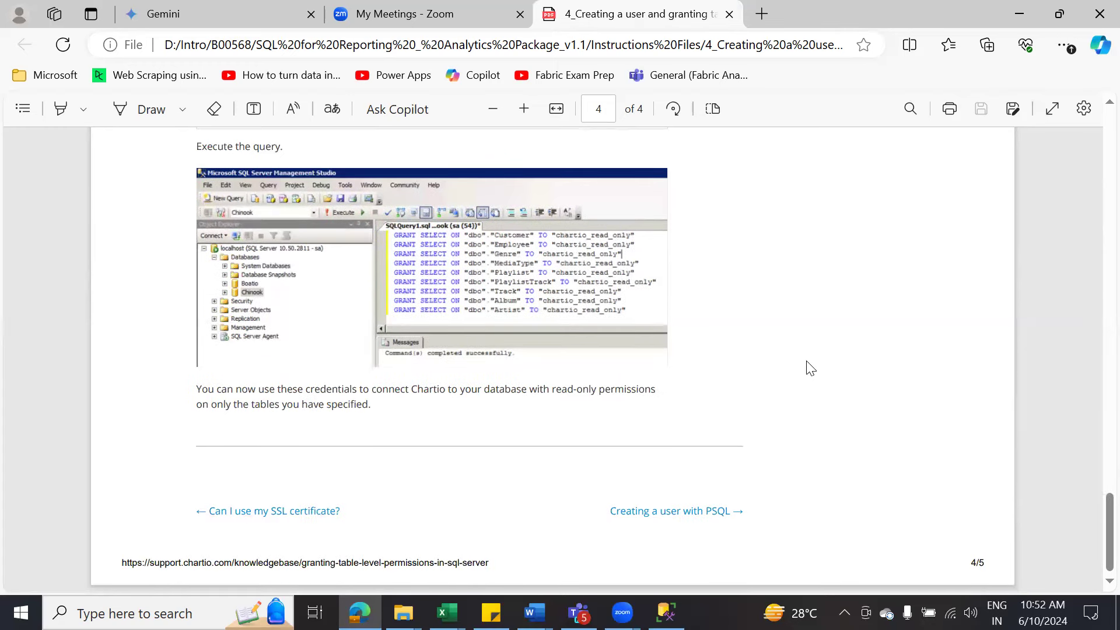
{"action": "scroll", "coordinate": [810, 367], "scroll_direction": "up", "scroll_amount": 2}
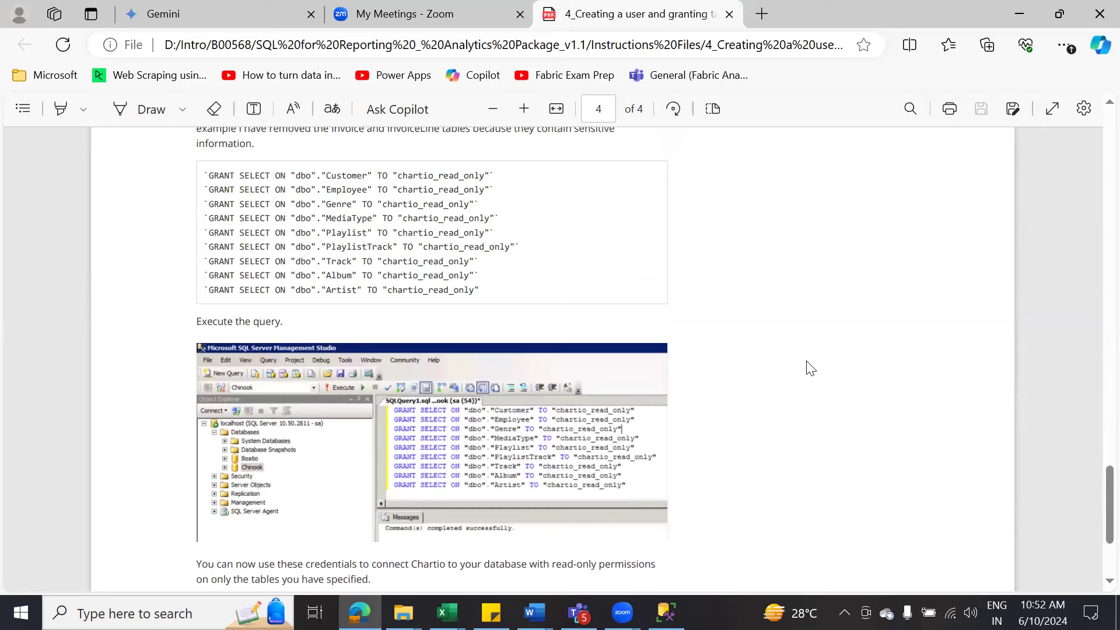
{"action": "scroll", "coordinate": [810, 367], "scroll_direction": "up", "scroll_amount": 3}
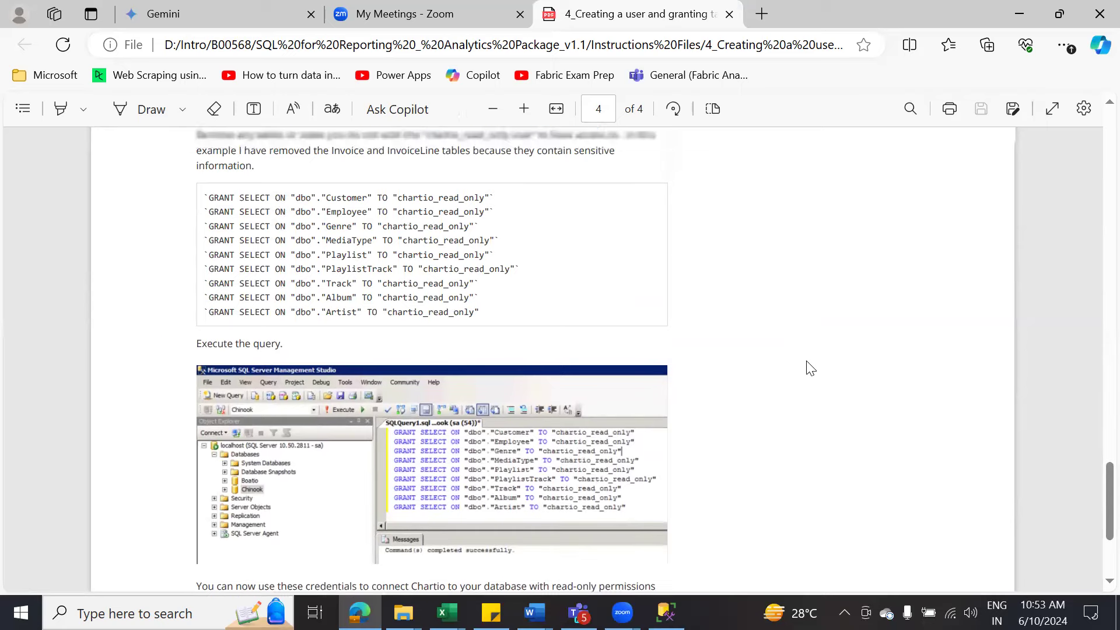